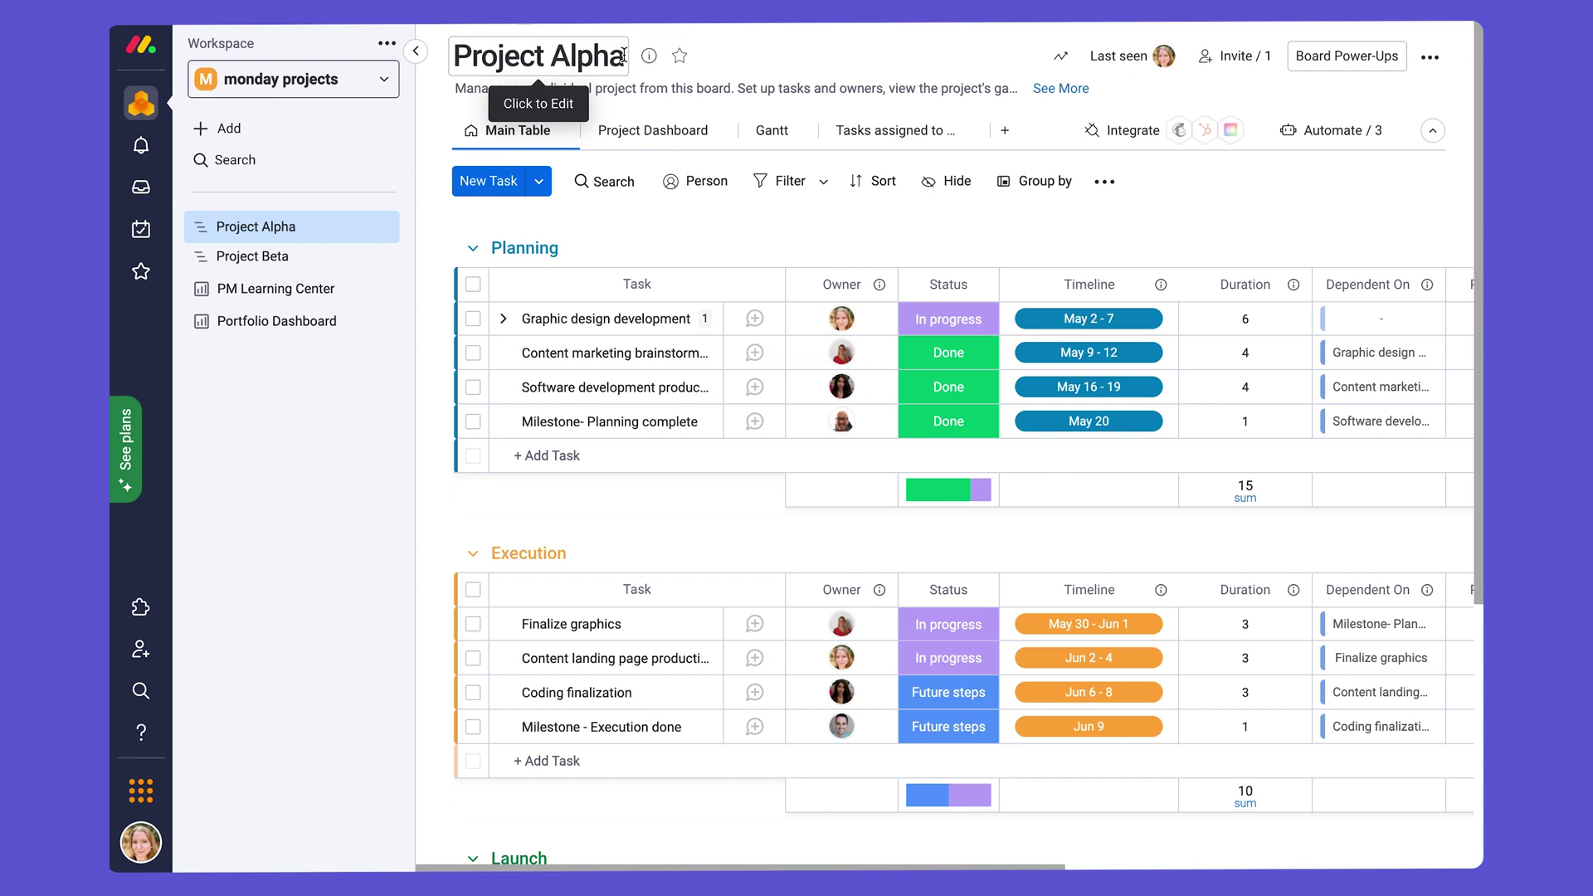
Step: Select the board title text, then leave the title unchanged
{"action": "left_click", "coordinate": [623, 56]}
{"action": "left_click_drag", "start_coordinate": [624, 55], "coordinate": [455, 63]}
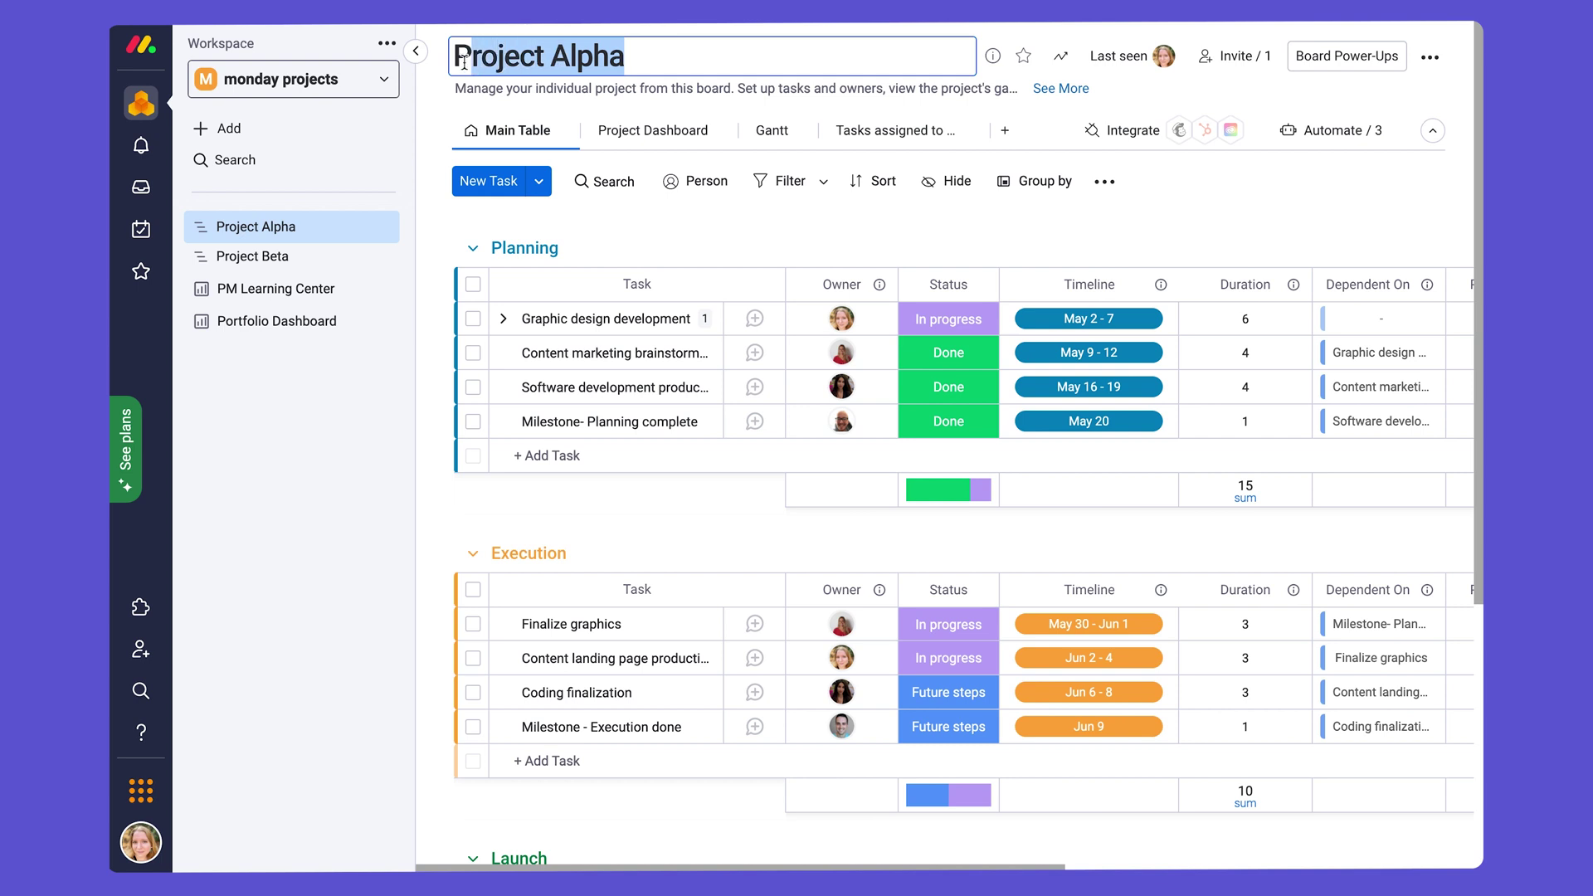
{"action": "left_click", "coordinate": [453, 63]}
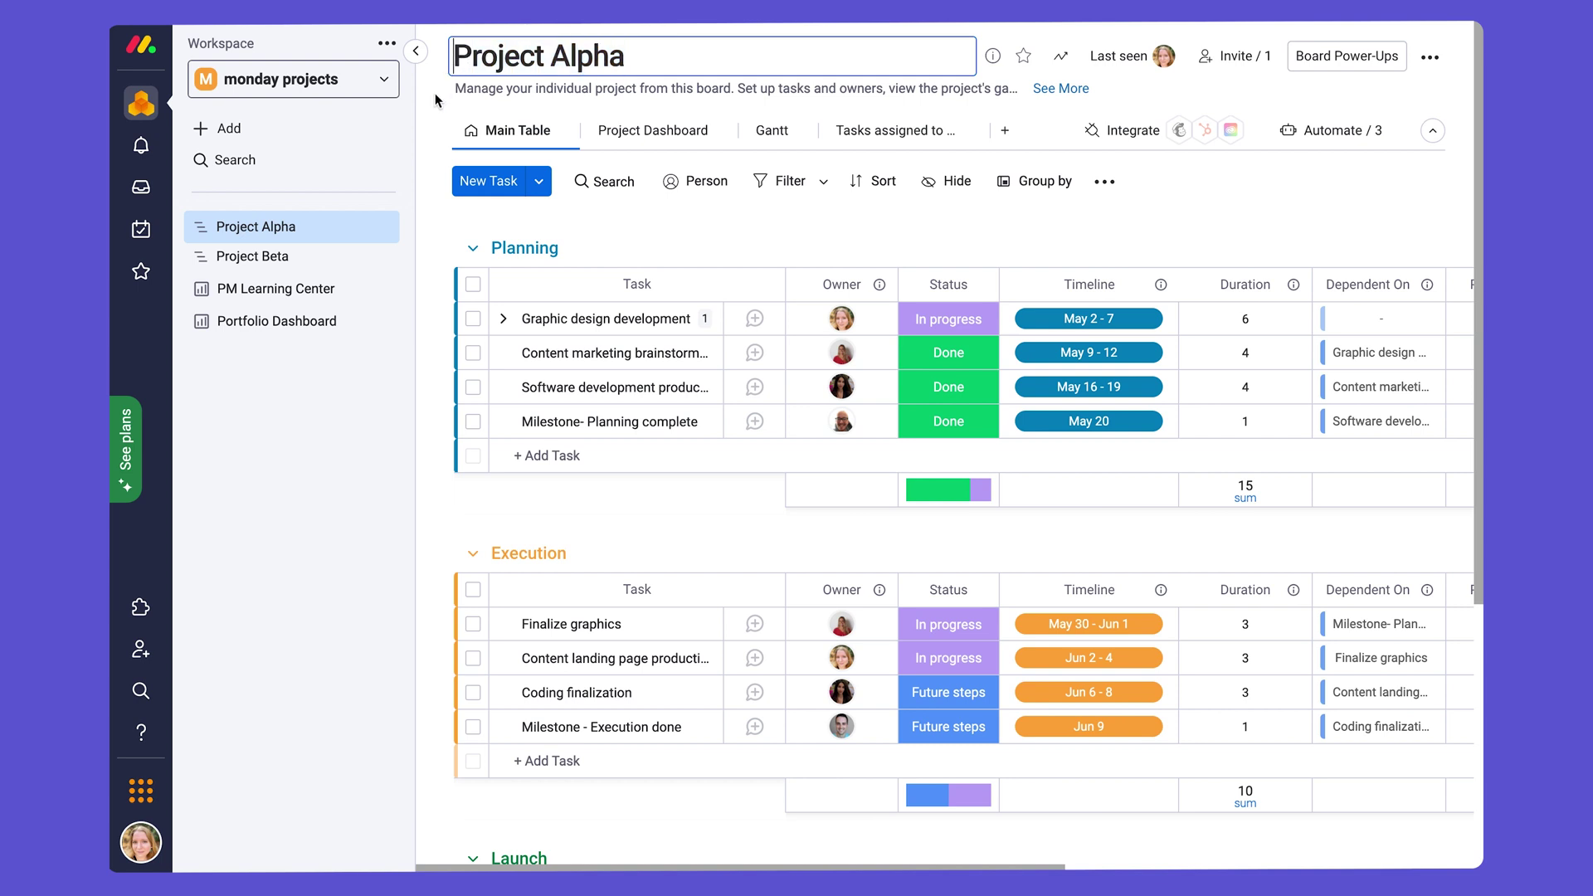
{"action": "left_click", "coordinate": [435, 93]}
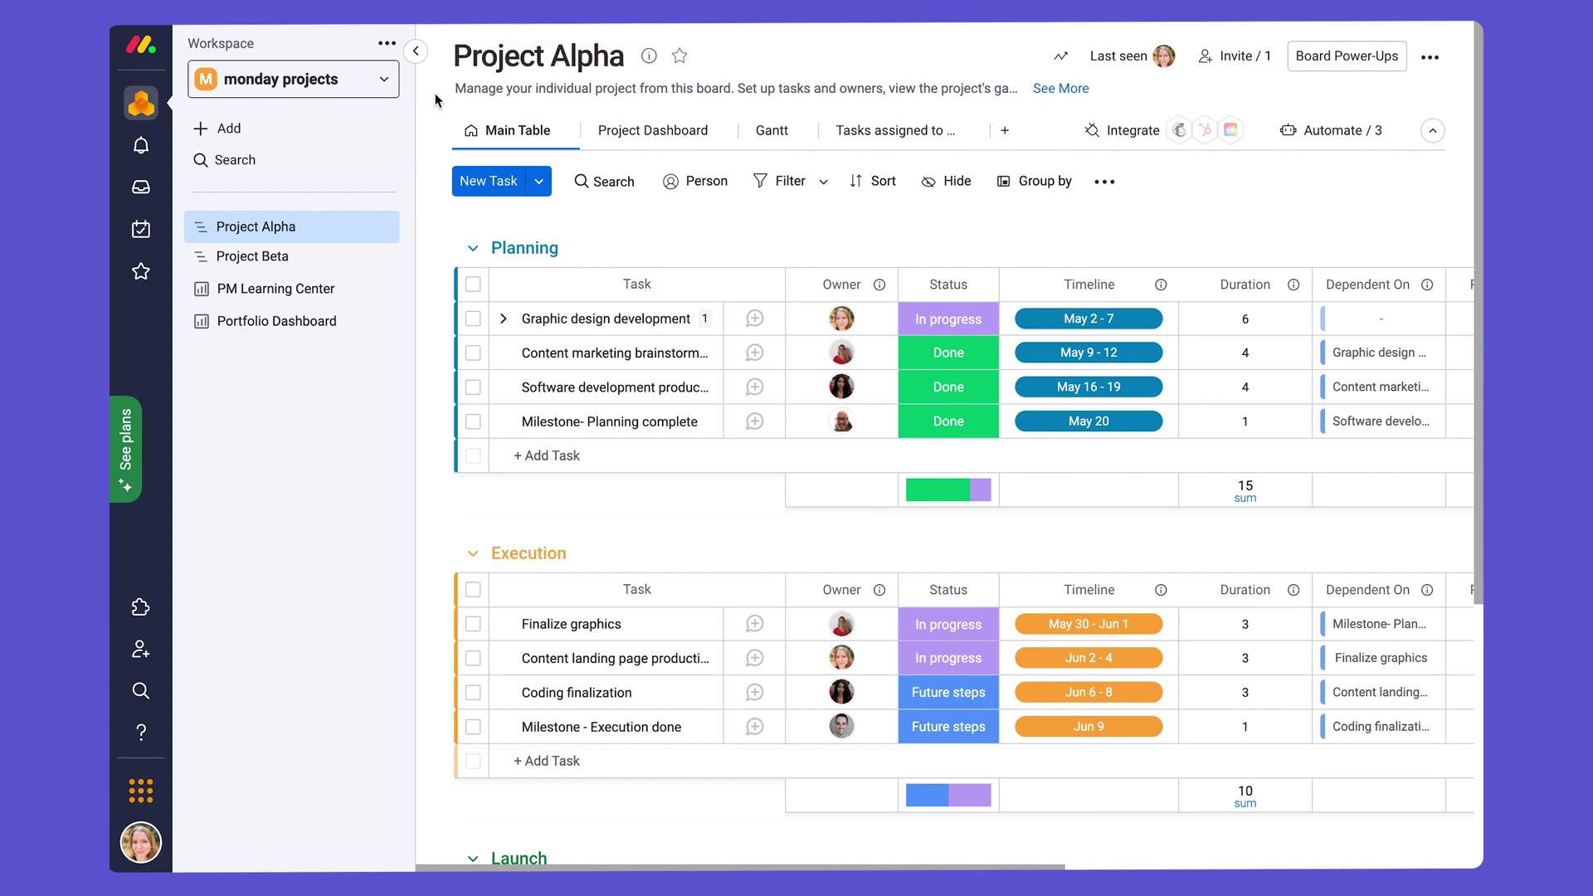
Step: Open the board info, select its full description, and close the panel
{"action": "left_click", "coordinate": [588, 91]}
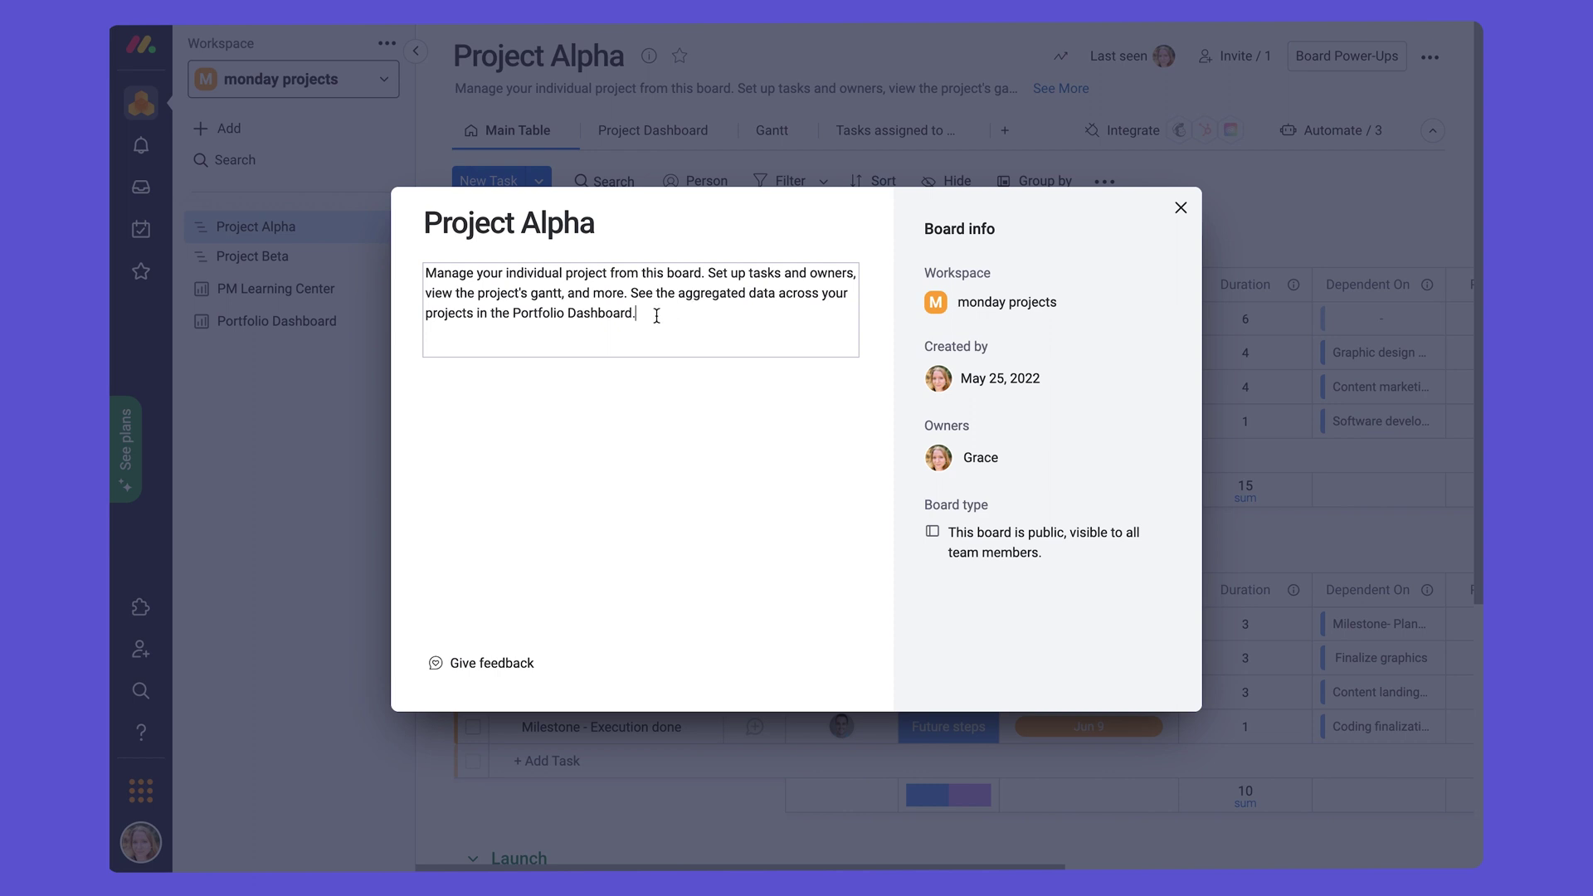
{"action": "left_click_drag", "start_coordinate": [656, 316], "coordinate": [425, 275]}
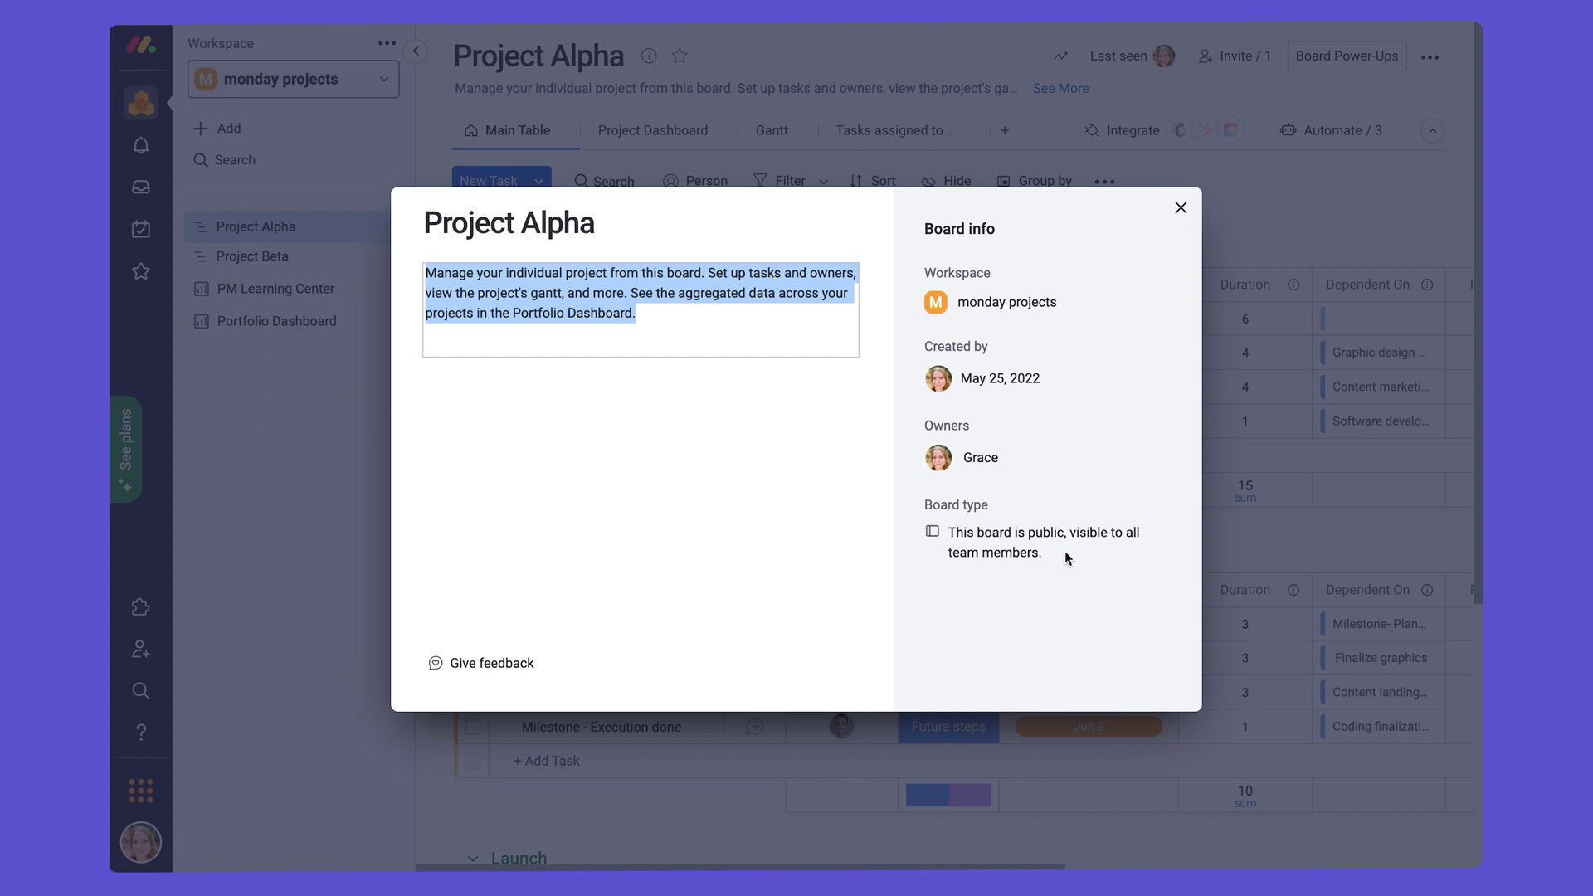
{"action": "left_click", "coordinate": [1181, 209]}
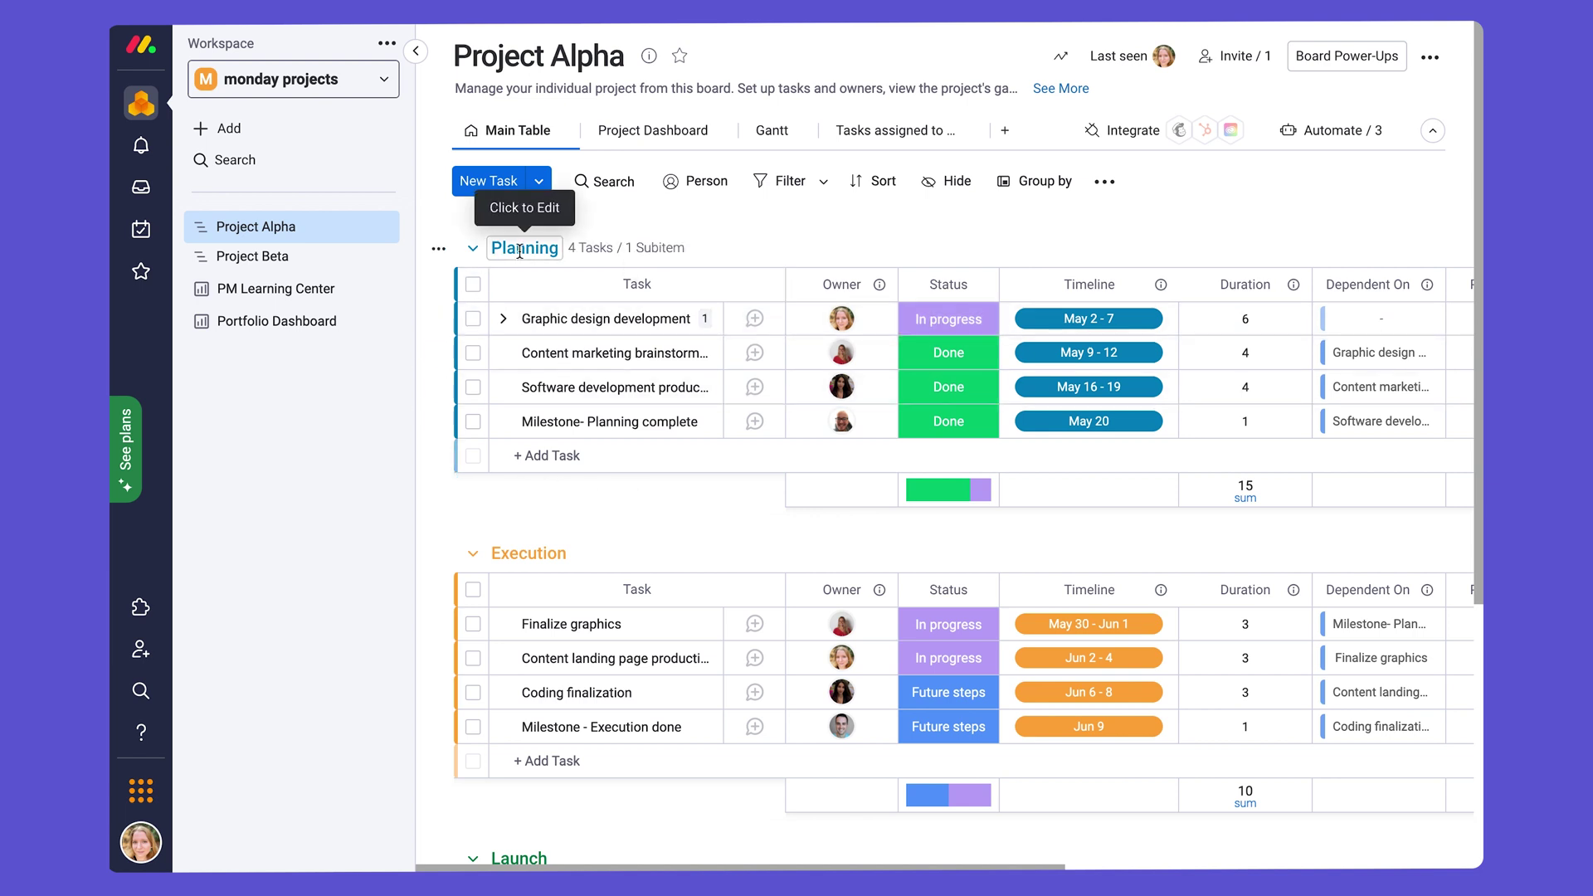
Step: Browse down to the Launch group and back, then start renaming the Planning group
{"action": "scroll", "coordinate": [440, 585], "scroll_direction": "down", "scroll_amount": 1}
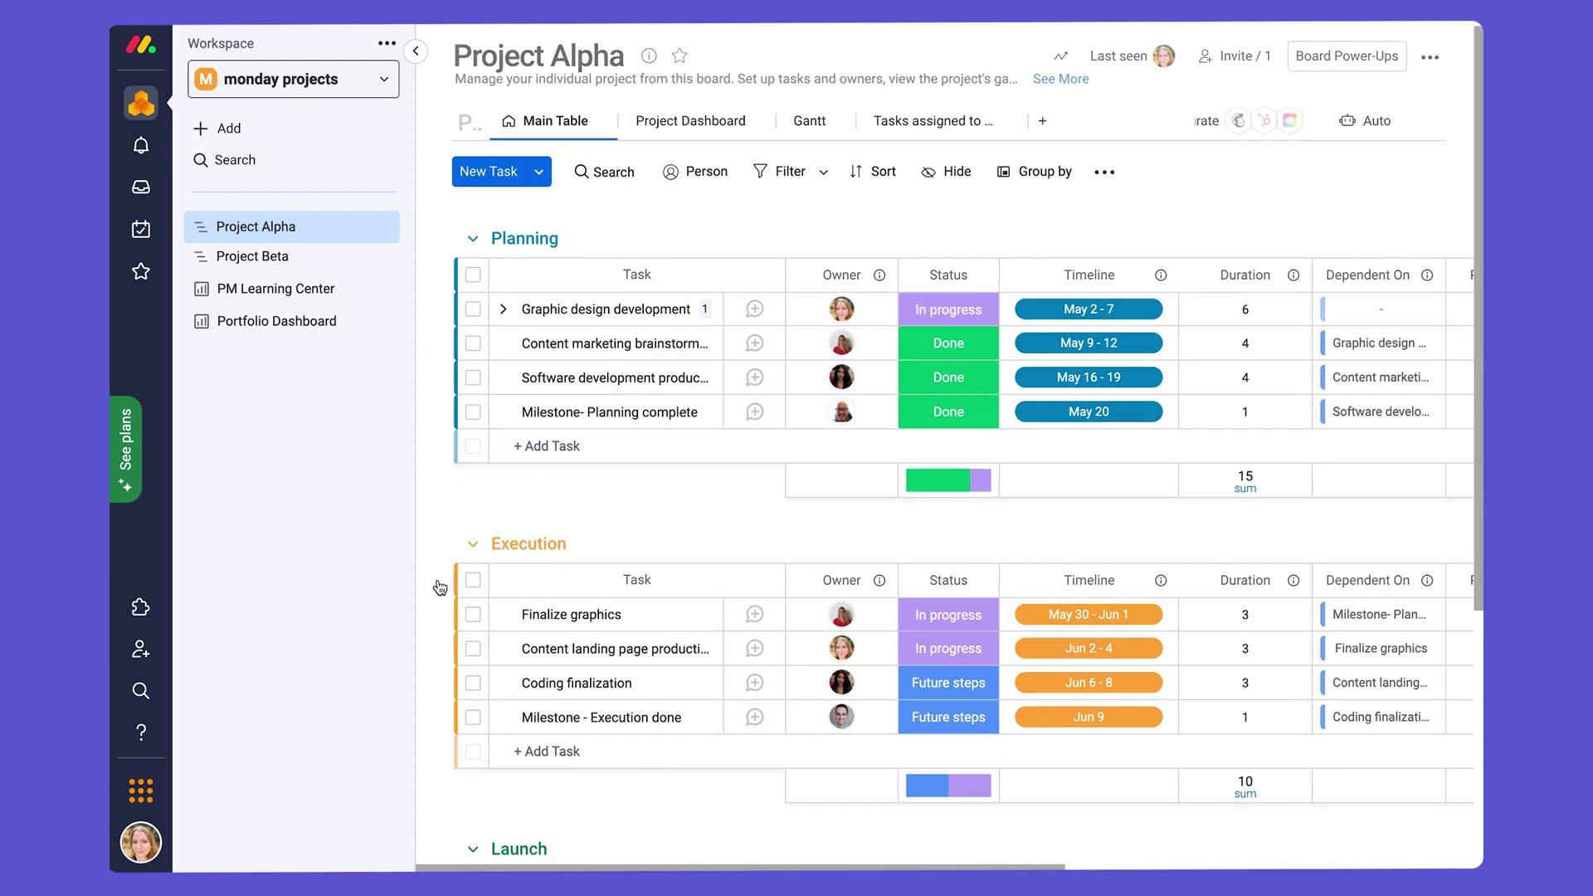
{"action": "scroll", "coordinate": [440, 588], "scroll_direction": "down", "scroll_amount": 5}
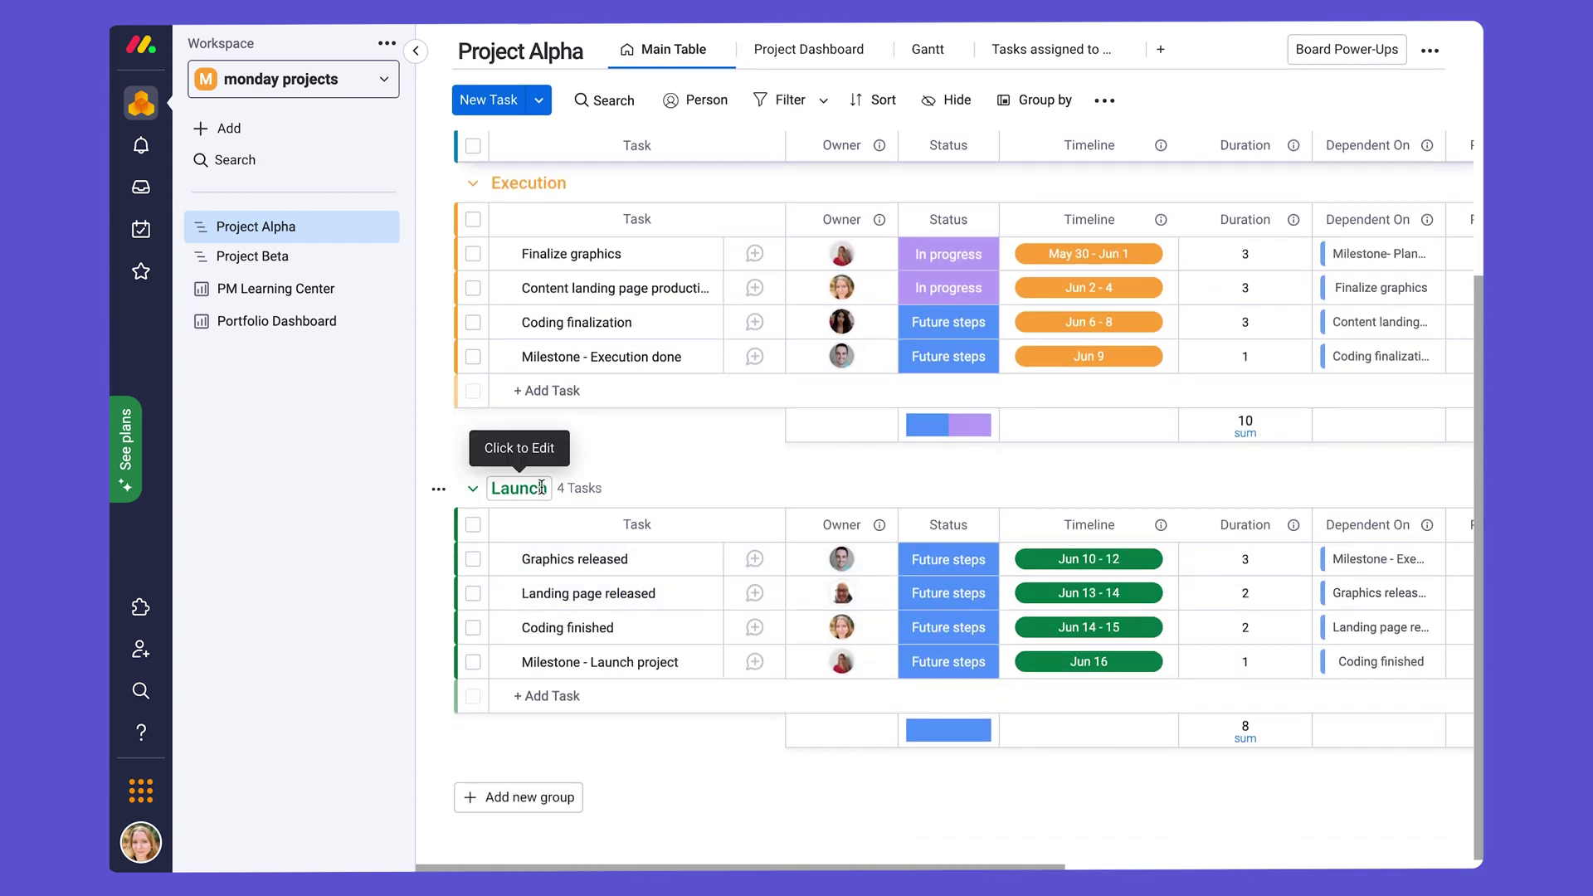
{"action": "scroll", "coordinate": [541, 487], "scroll_direction": "up", "scroll_amount": 5}
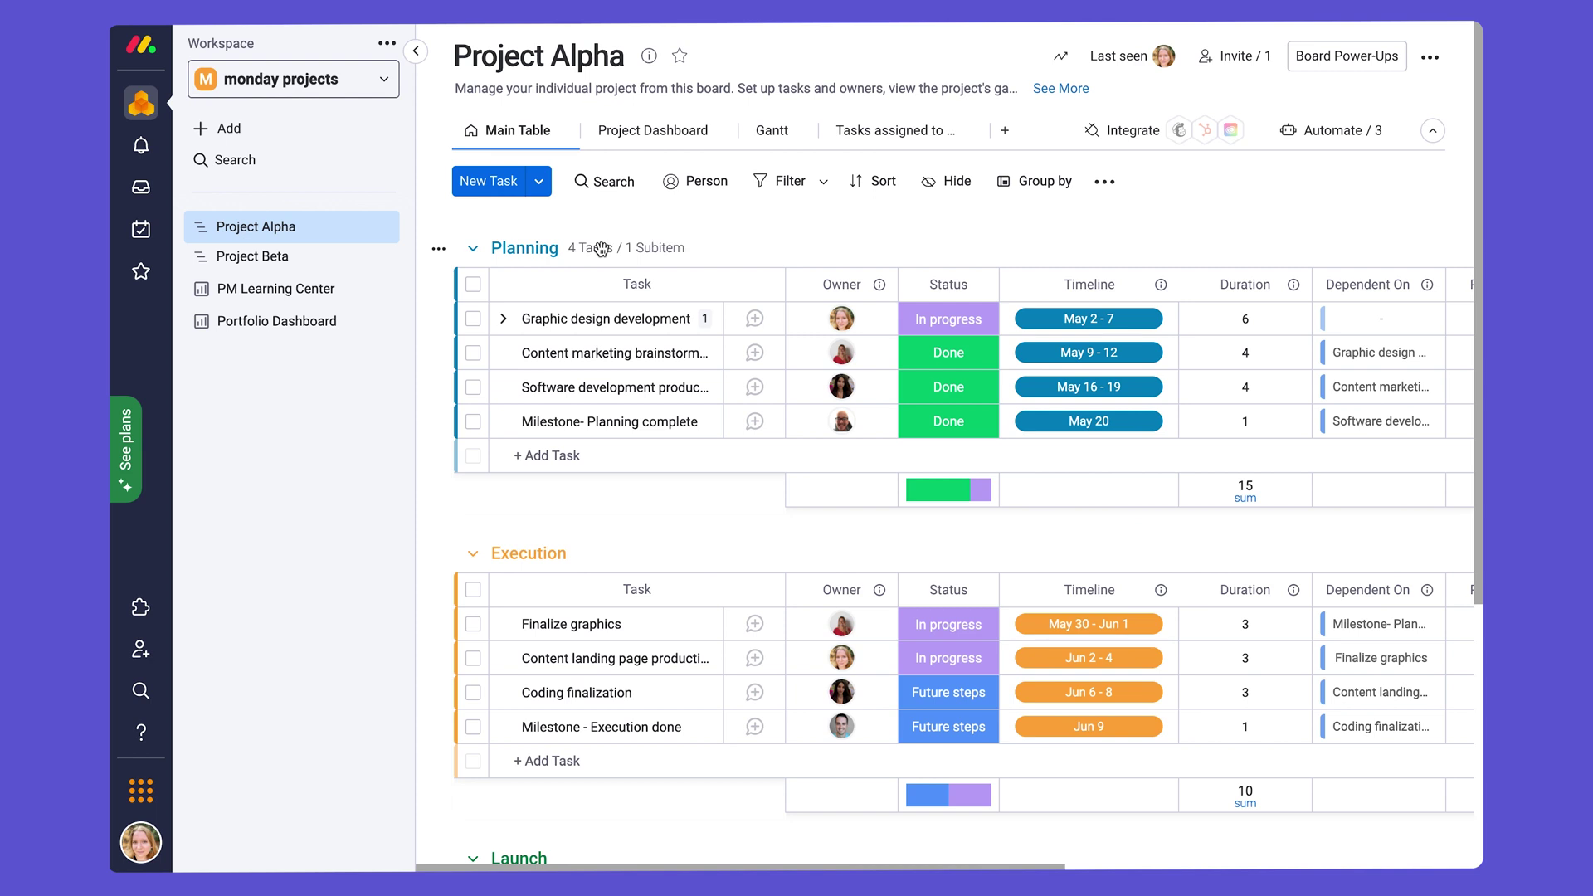
{"action": "left_click", "coordinate": [533, 249]}
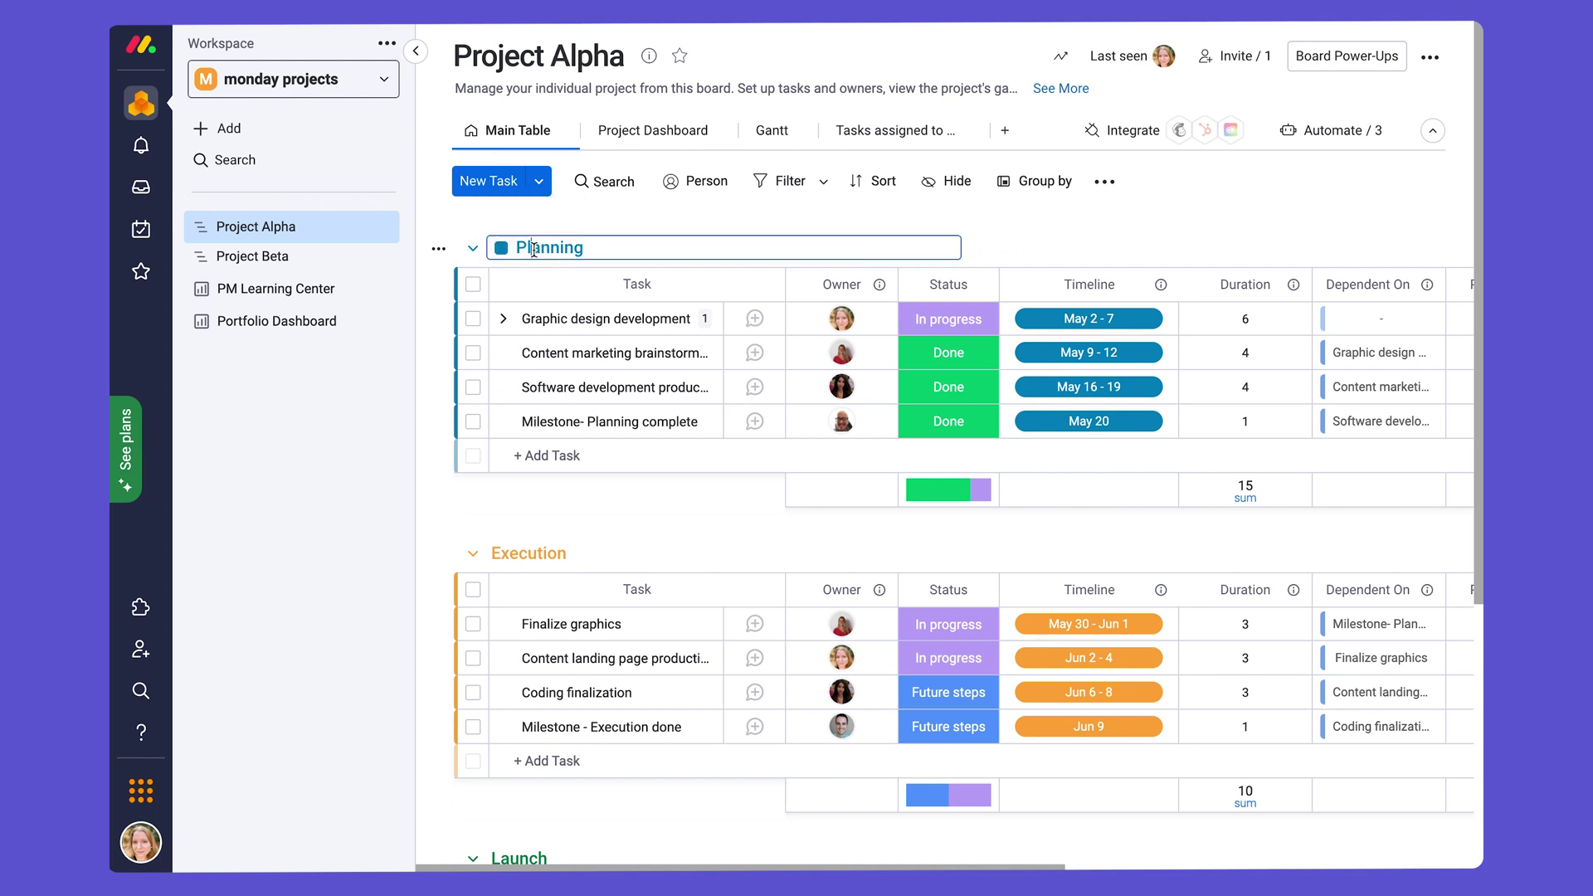
{"action": "double_click", "coordinate": [534, 249]}
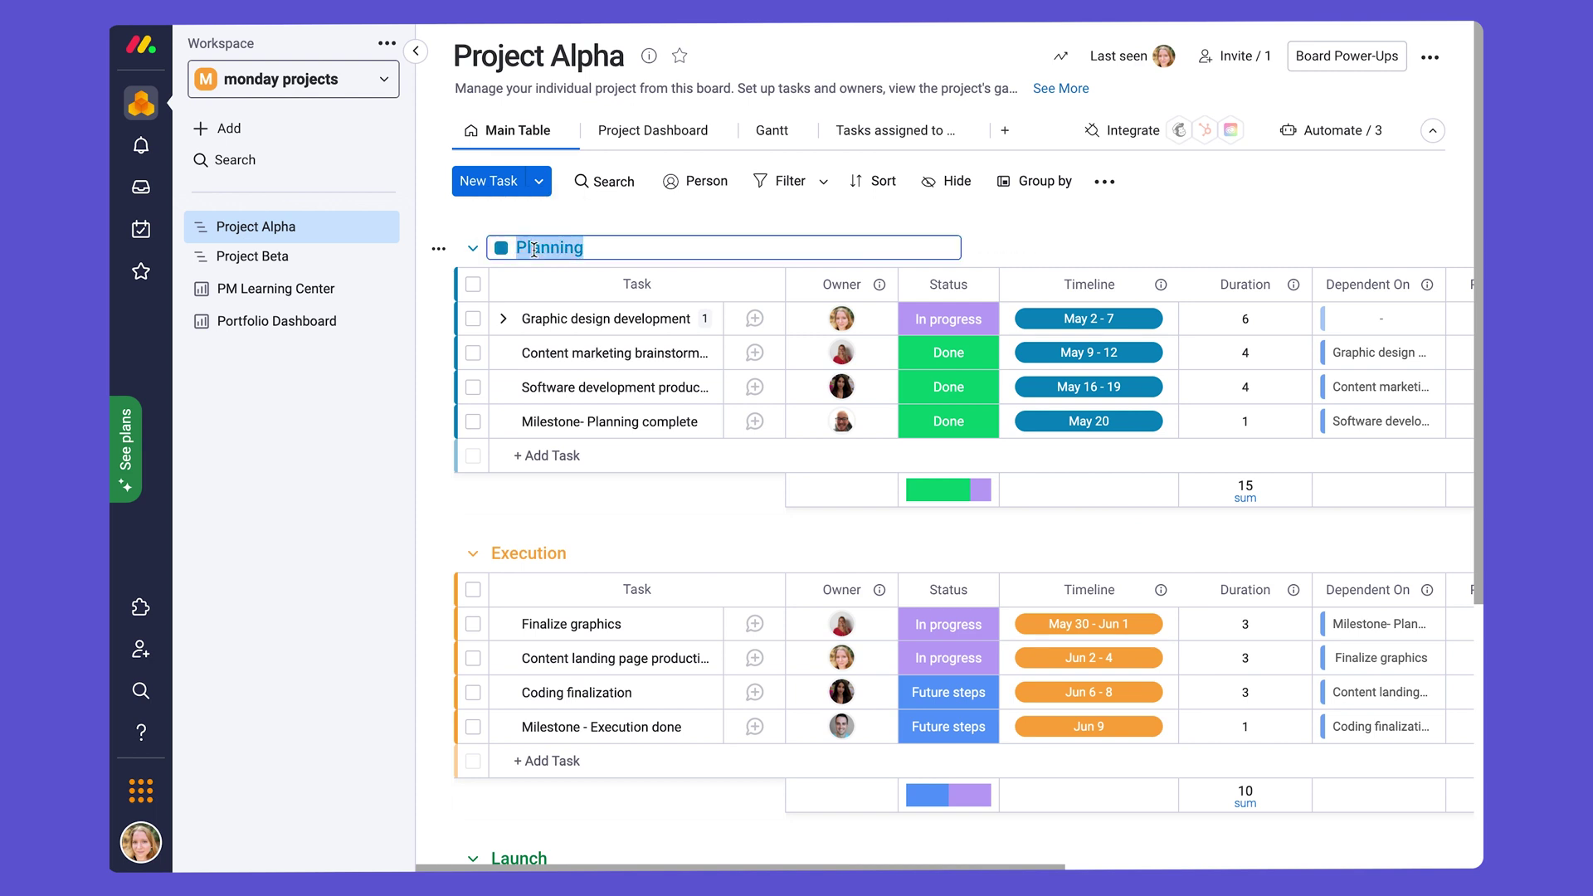
{"action": "left_click", "coordinate": [628, 224]}
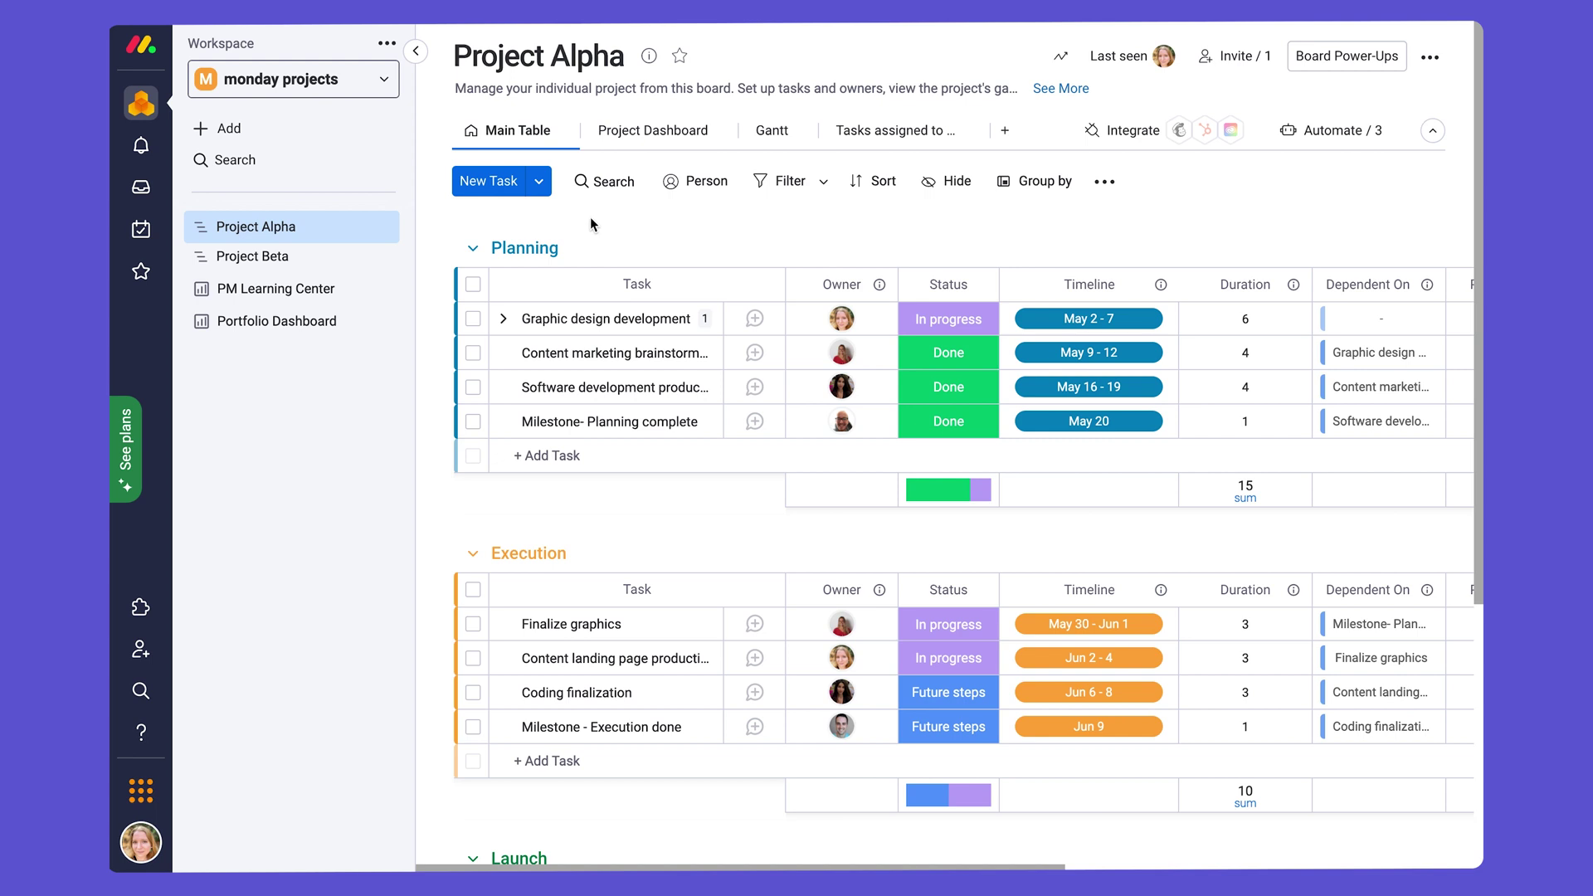
{"action": "left_click", "coordinate": [540, 190]}
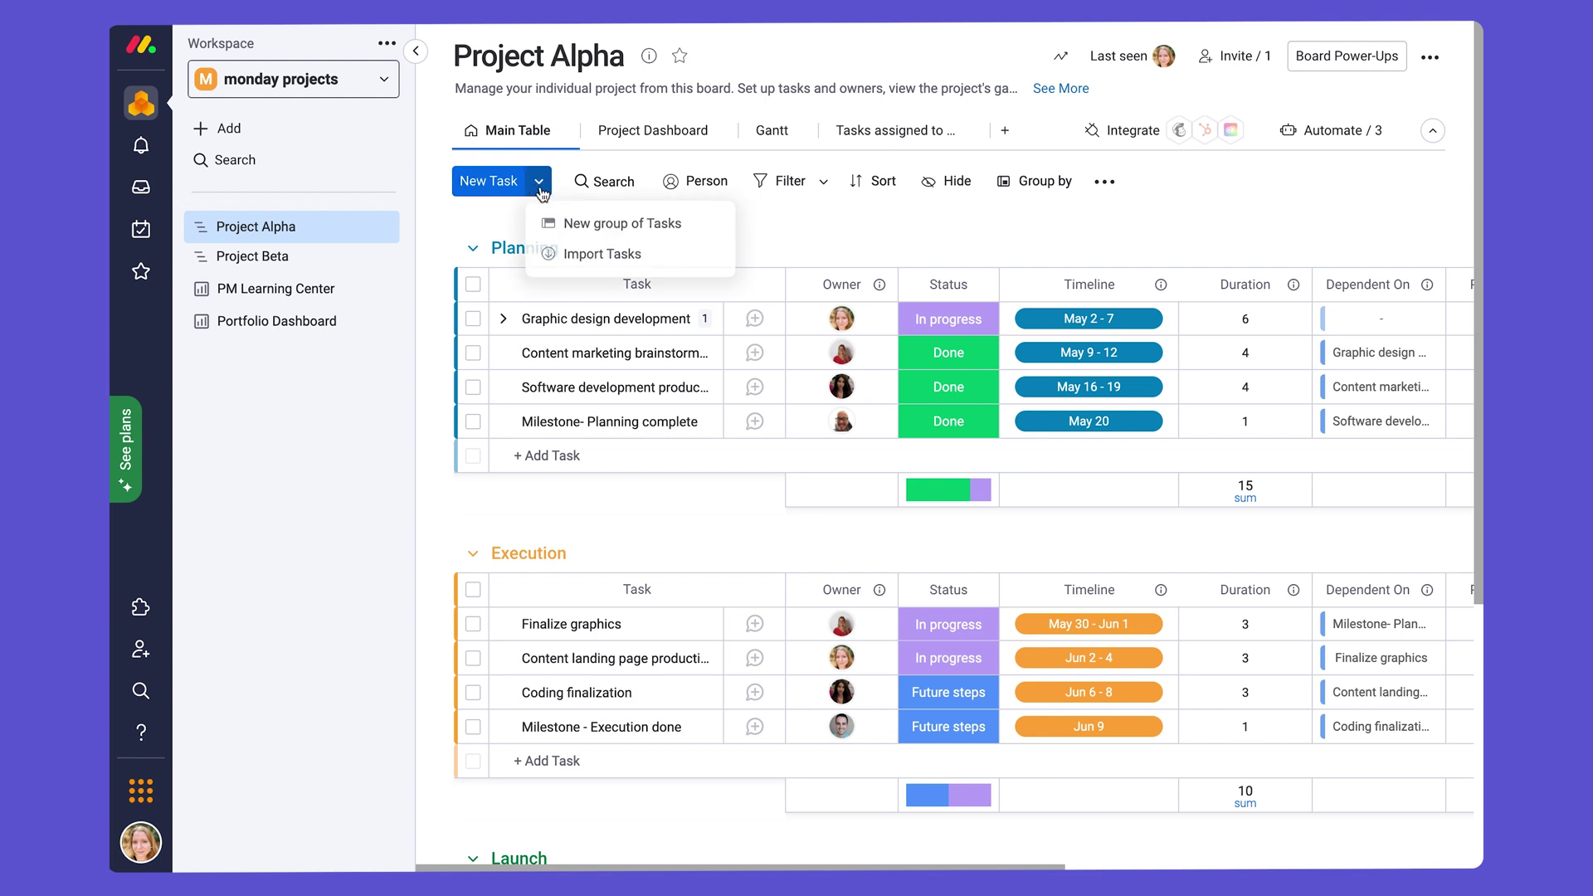
{"action": "left_click", "coordinate": [590, 239]}
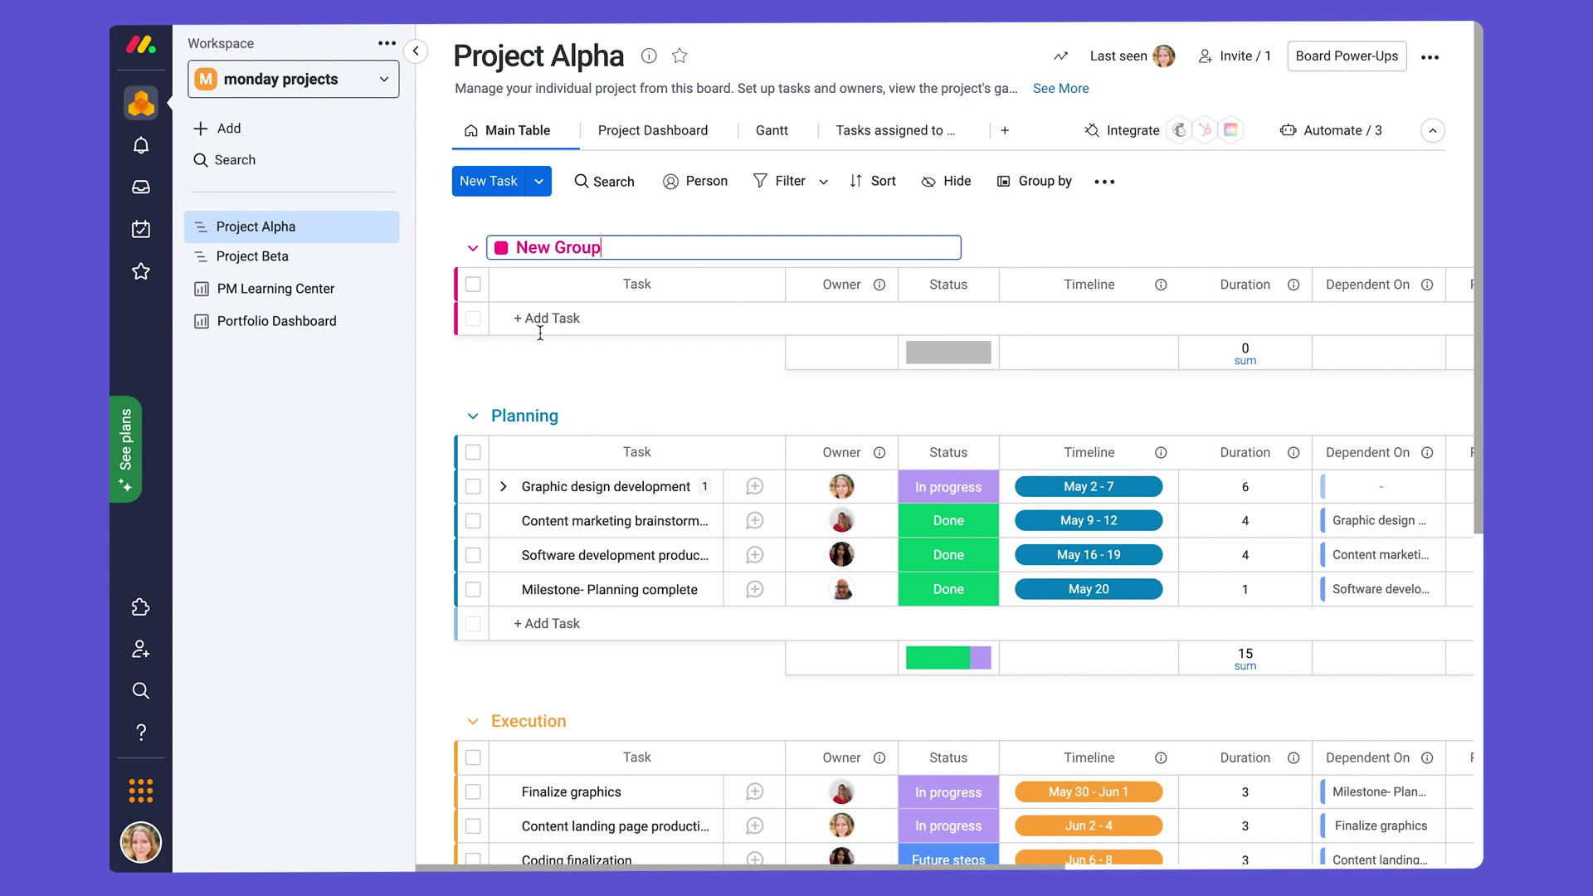
{"action": "mouse_move", "coordinate": [441, 423]}
{"action": "left_click", "coordinate": [438, 417]}
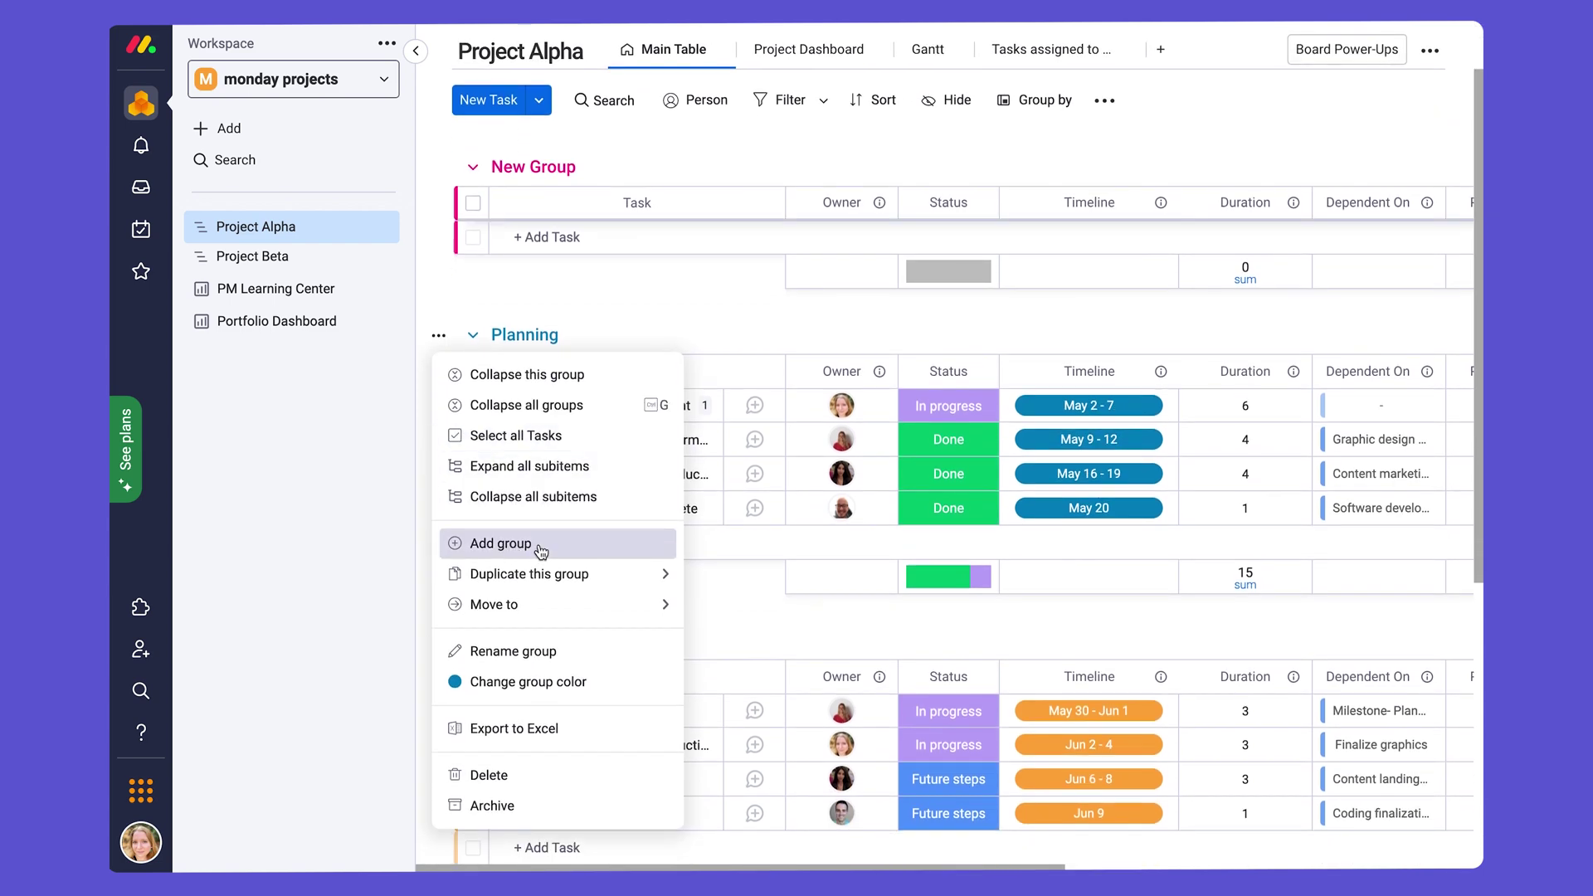
{"action": "scroll", "coordinate": [690, 304], "scroll_direction": "up", "scroll_amount": 1}
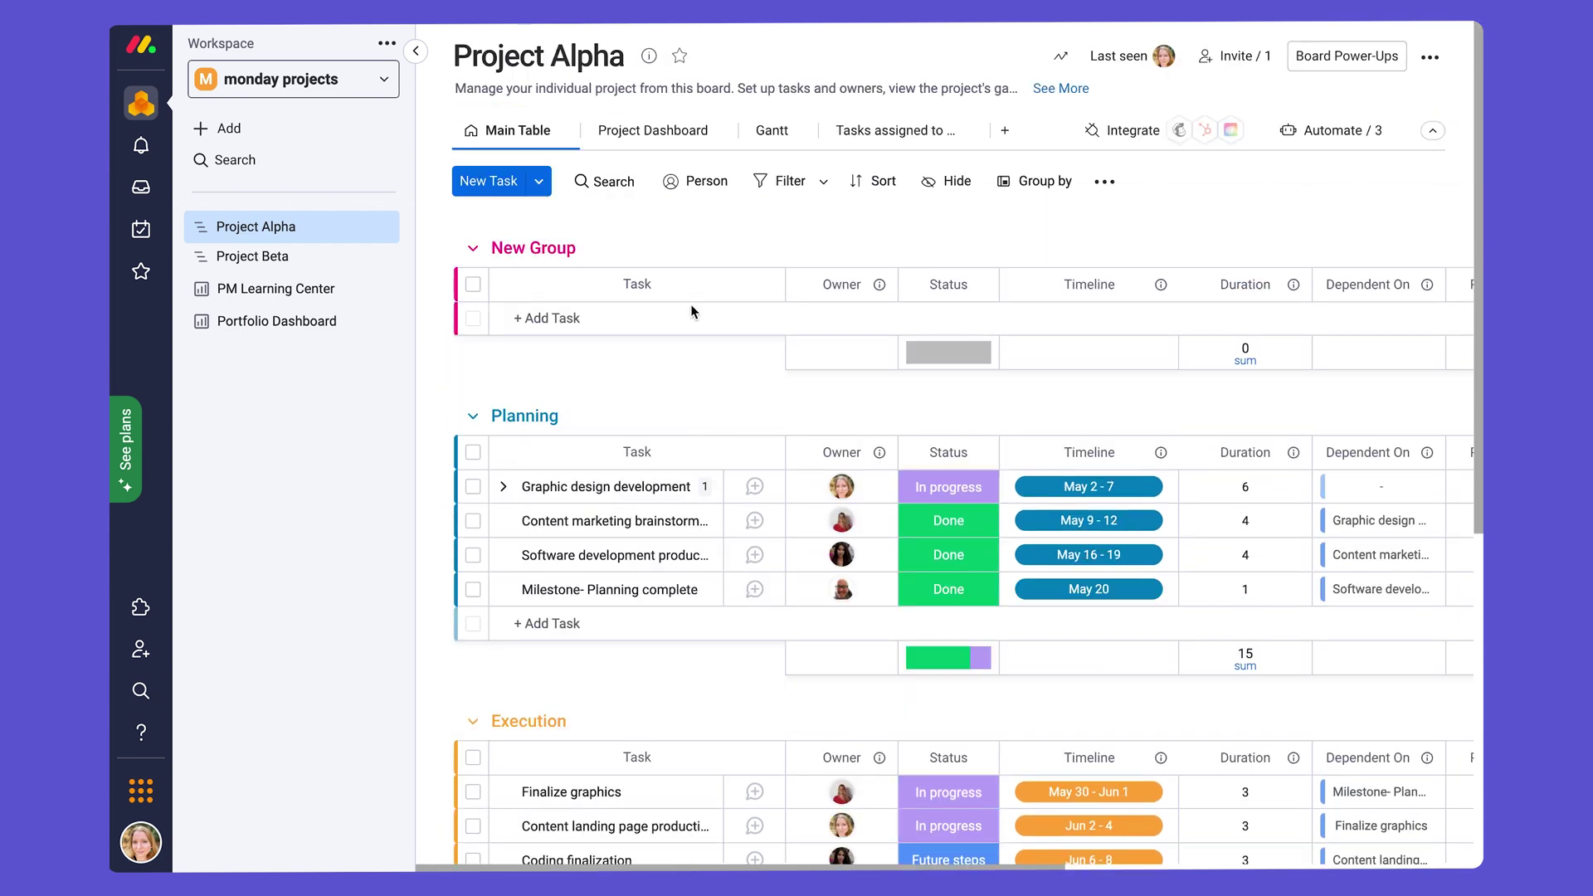
{"action": "left_click", "coordinate": [438, 248]}
{"action": "left_click", "coordinate": [477, 687]}
{"action": "left_click", "coordinate": [1026, 148]}
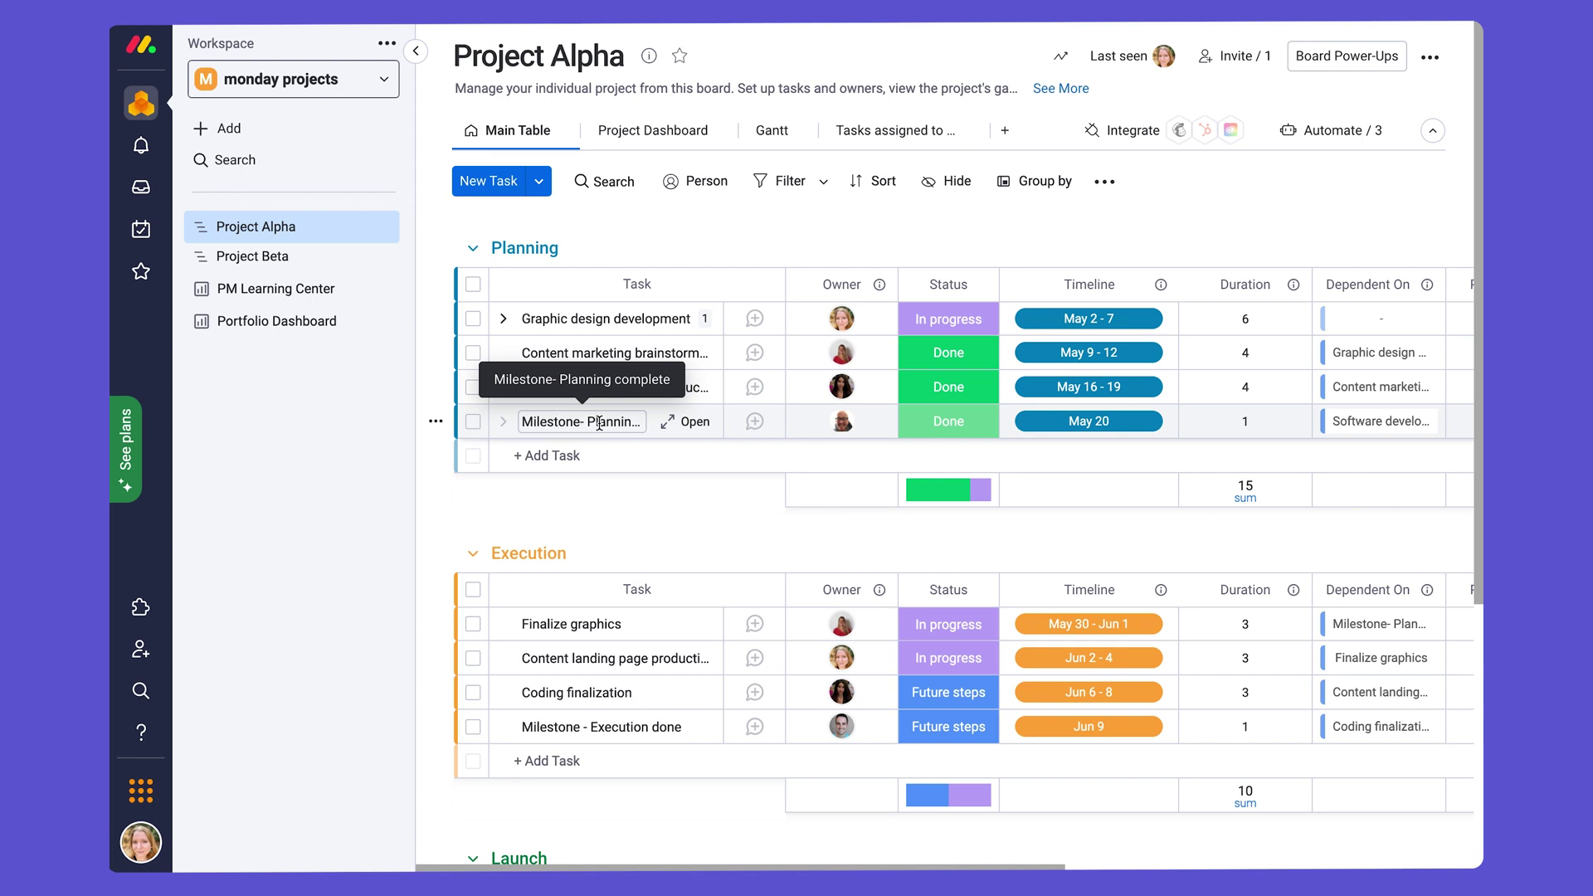
{"action": "left_click", "coordinate": [610, 423]}
{"action": "left_click_drag", "start_coordinate": [645, 421], "coordinate": [620, 448]}
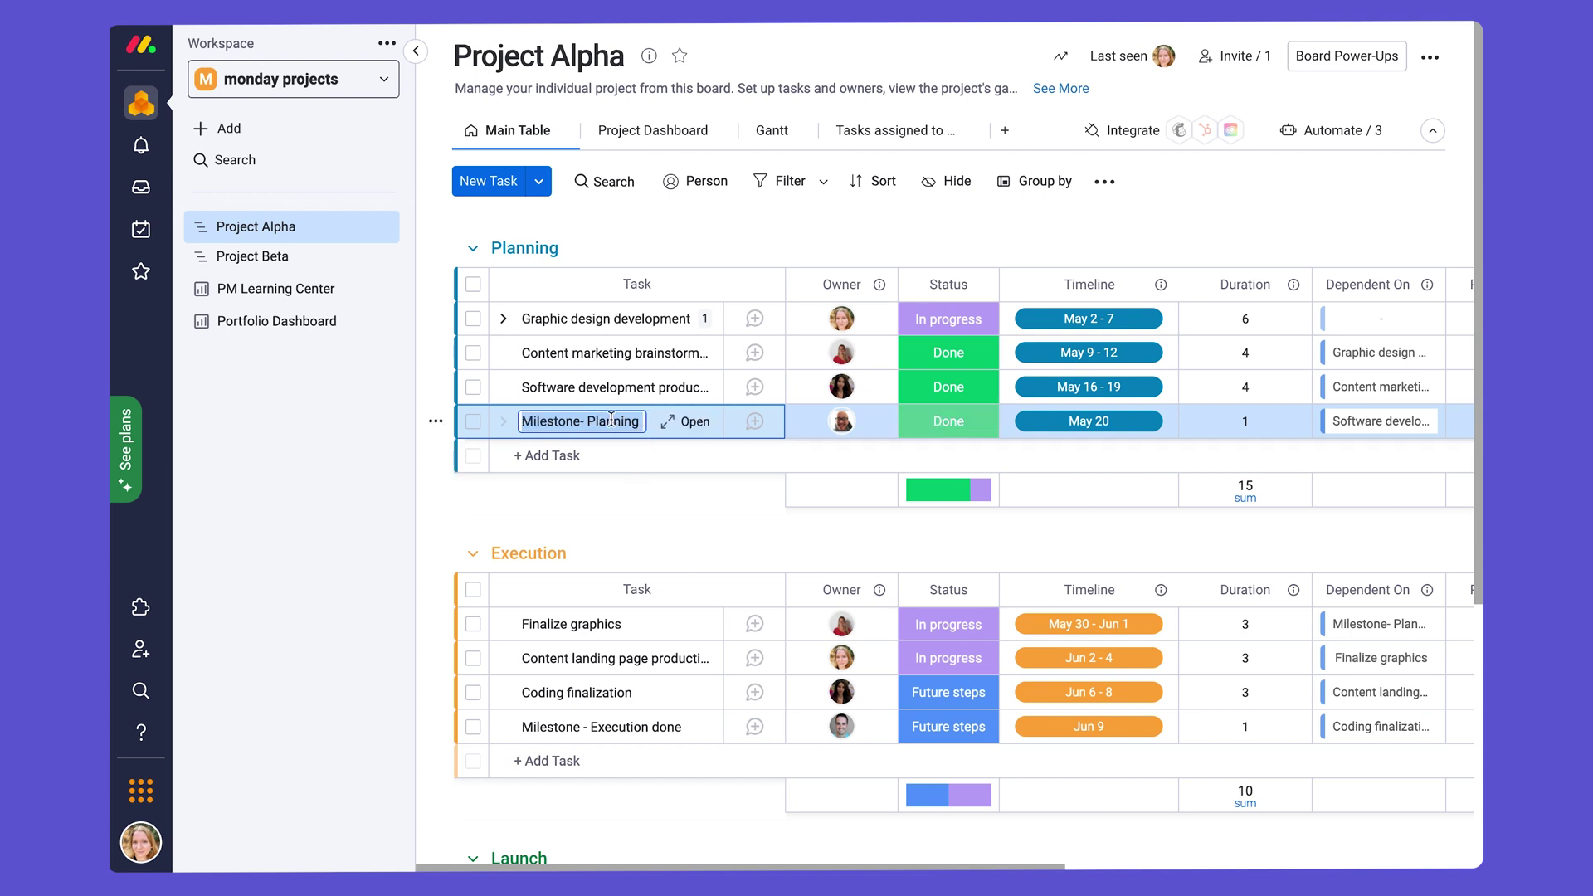
{"action": "left_click", "coordinate": [607, 511]}
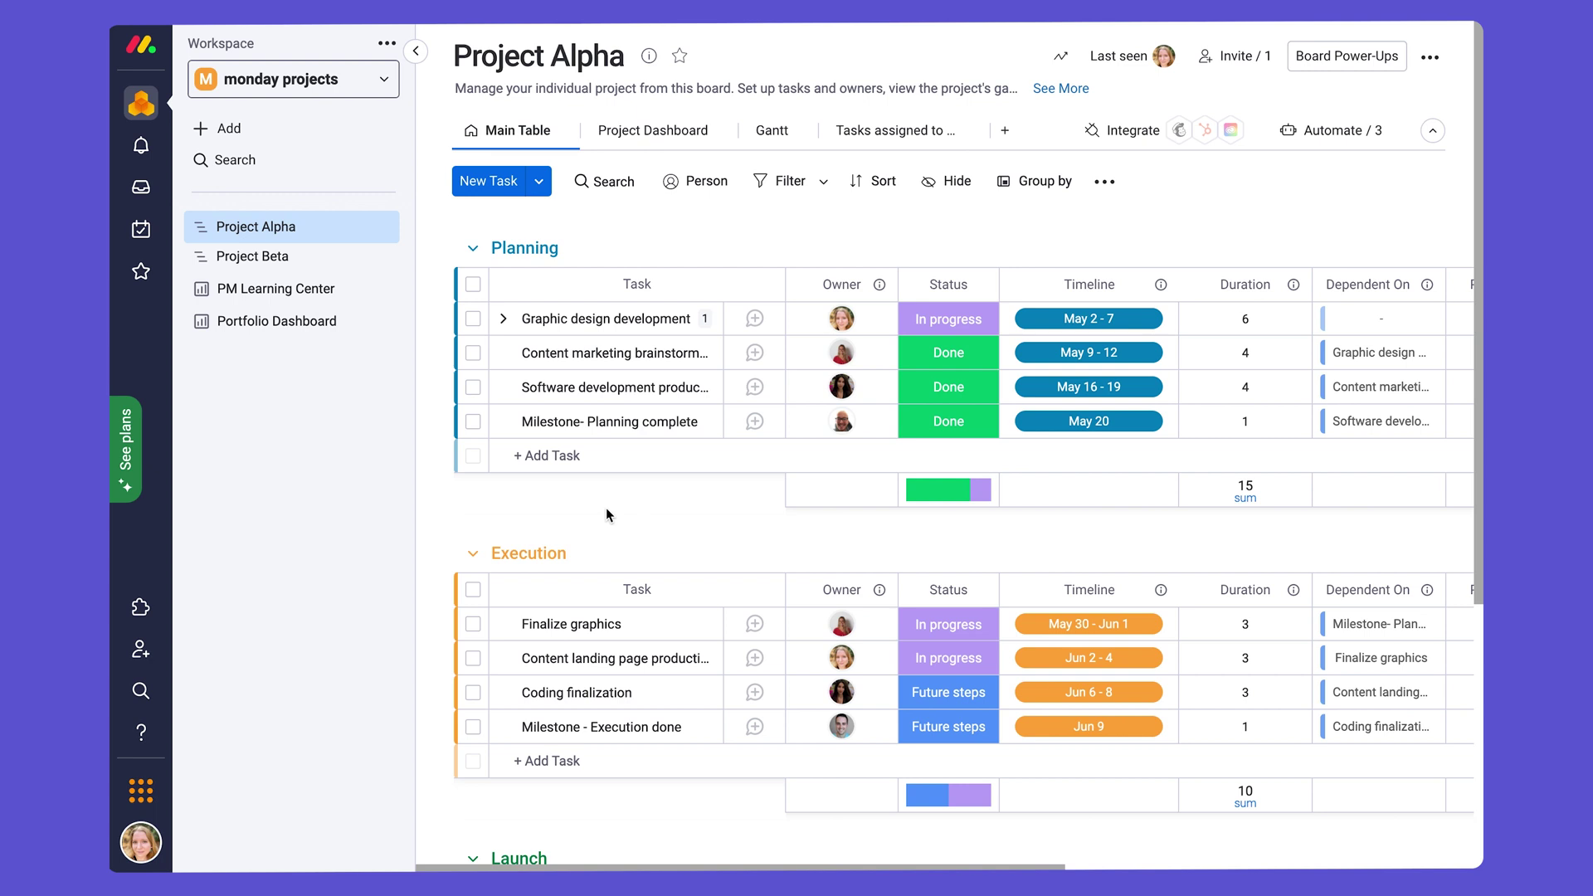
{"action": "left_click", "coordinate": [498, 196]}
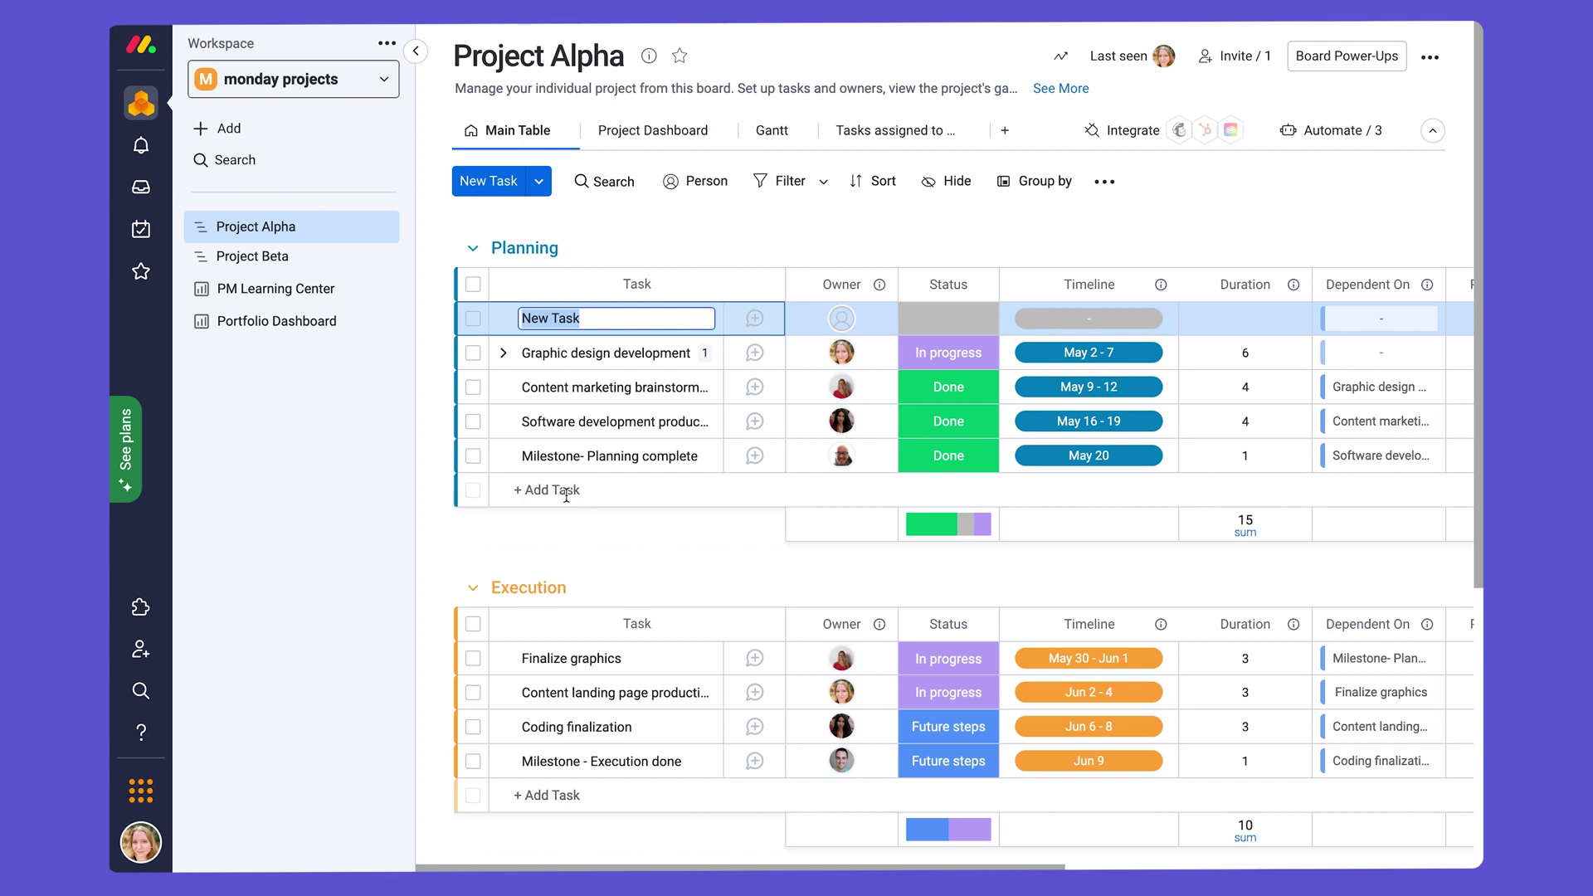
{"action": "scroll", "coordinate": [581, 747], "scroll_direction": "down", "scroll_amount": 3}
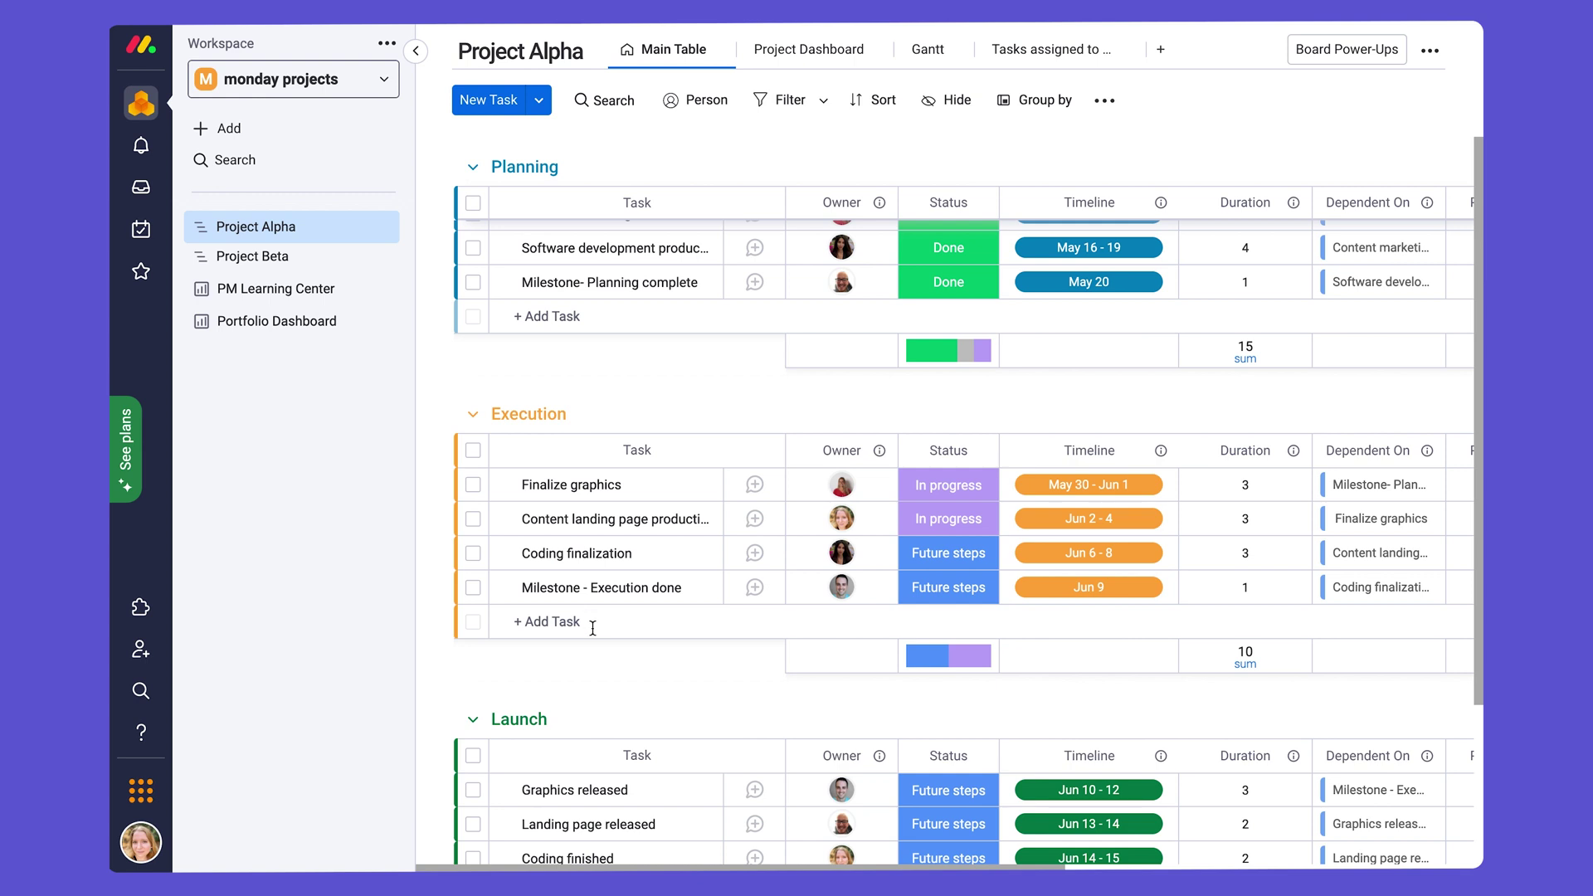
{"action": "left_click", "coordinate": [590, 621]}
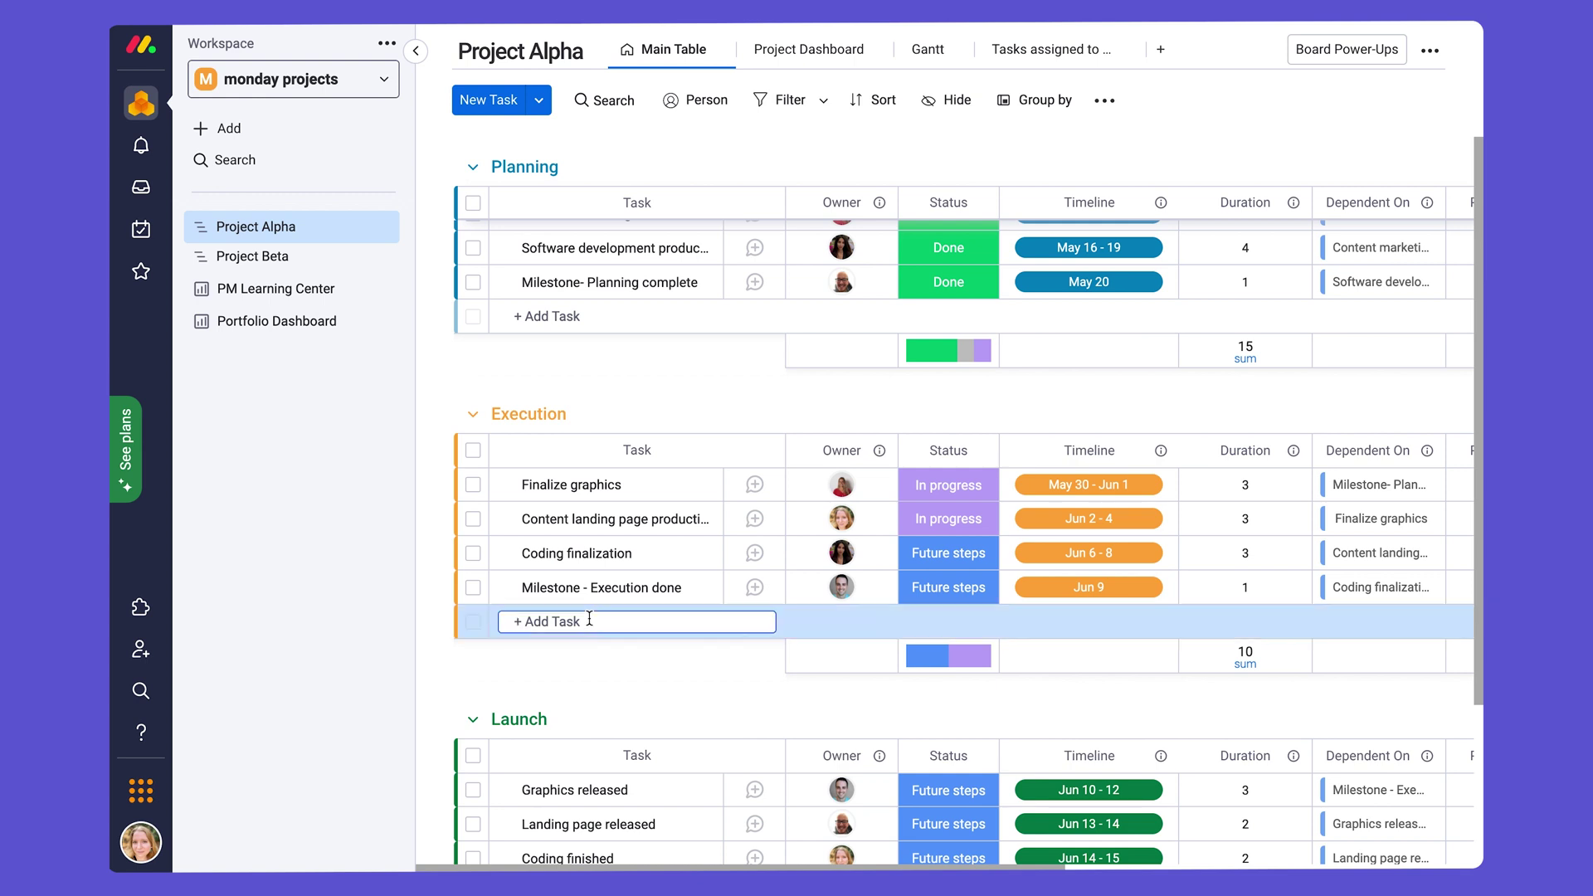
{"action": "type", "text": "Sample task"}
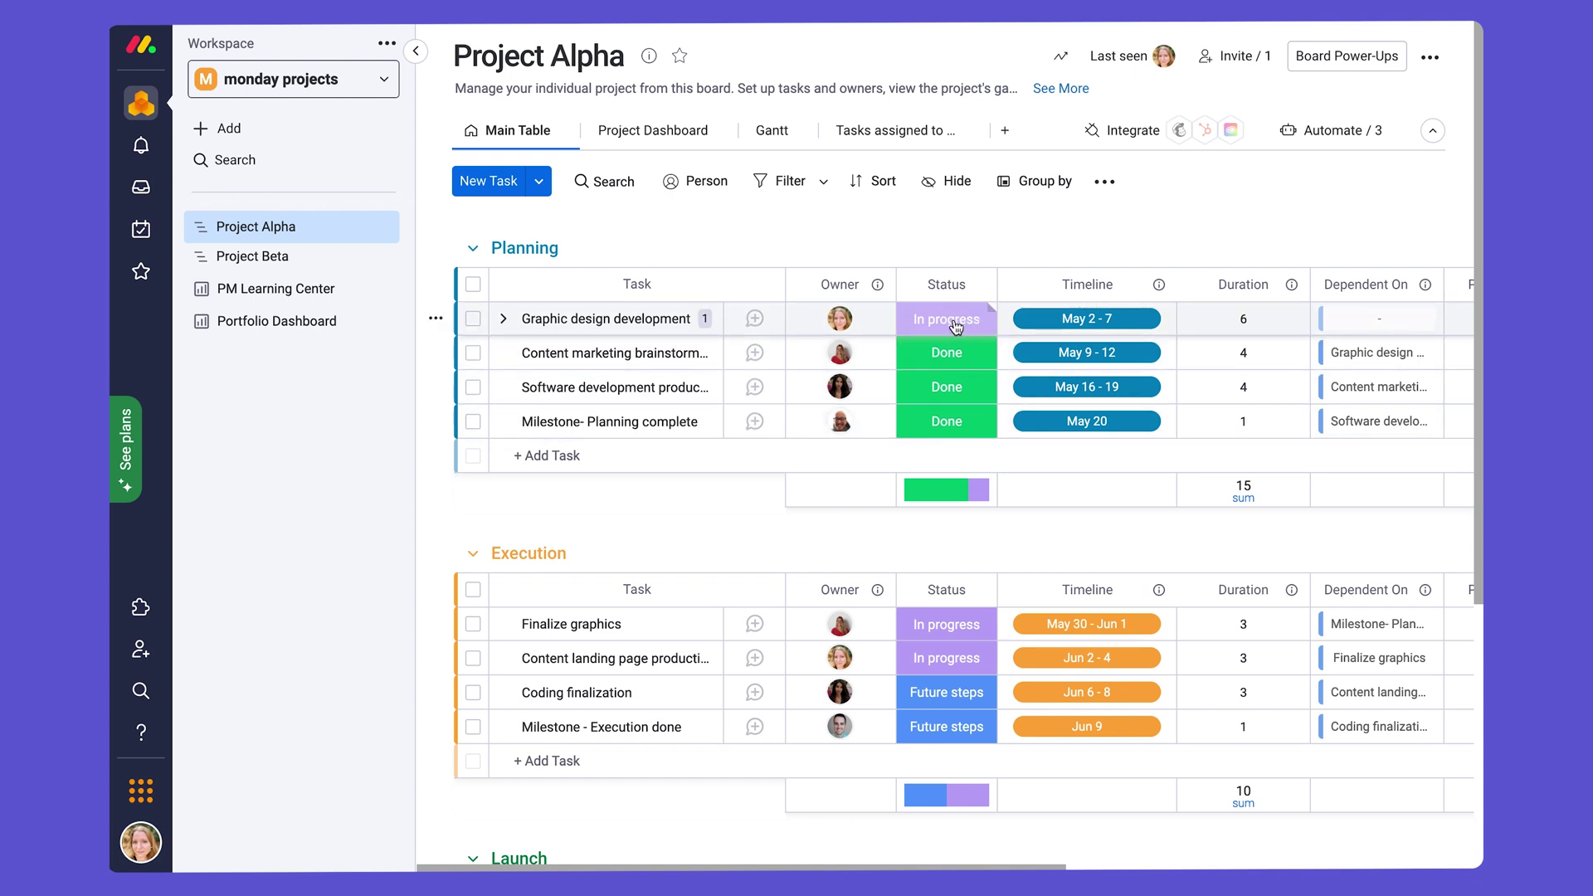
{"action": "left_click", "coordinate": [959, 327]}
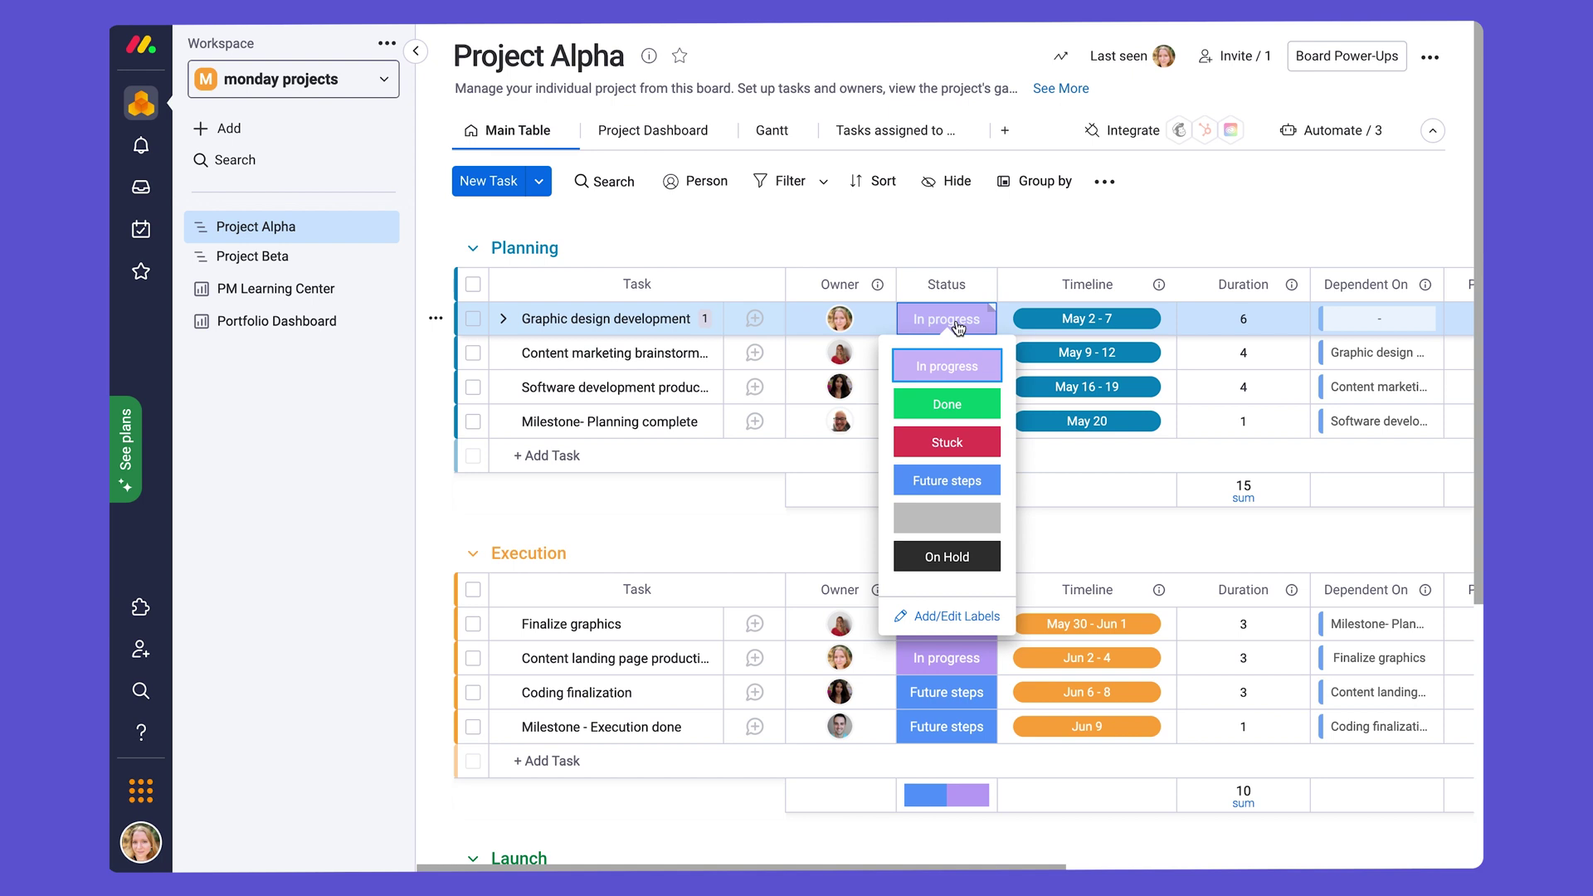
{"action": "left_click", "coordinate": [971, 625]}
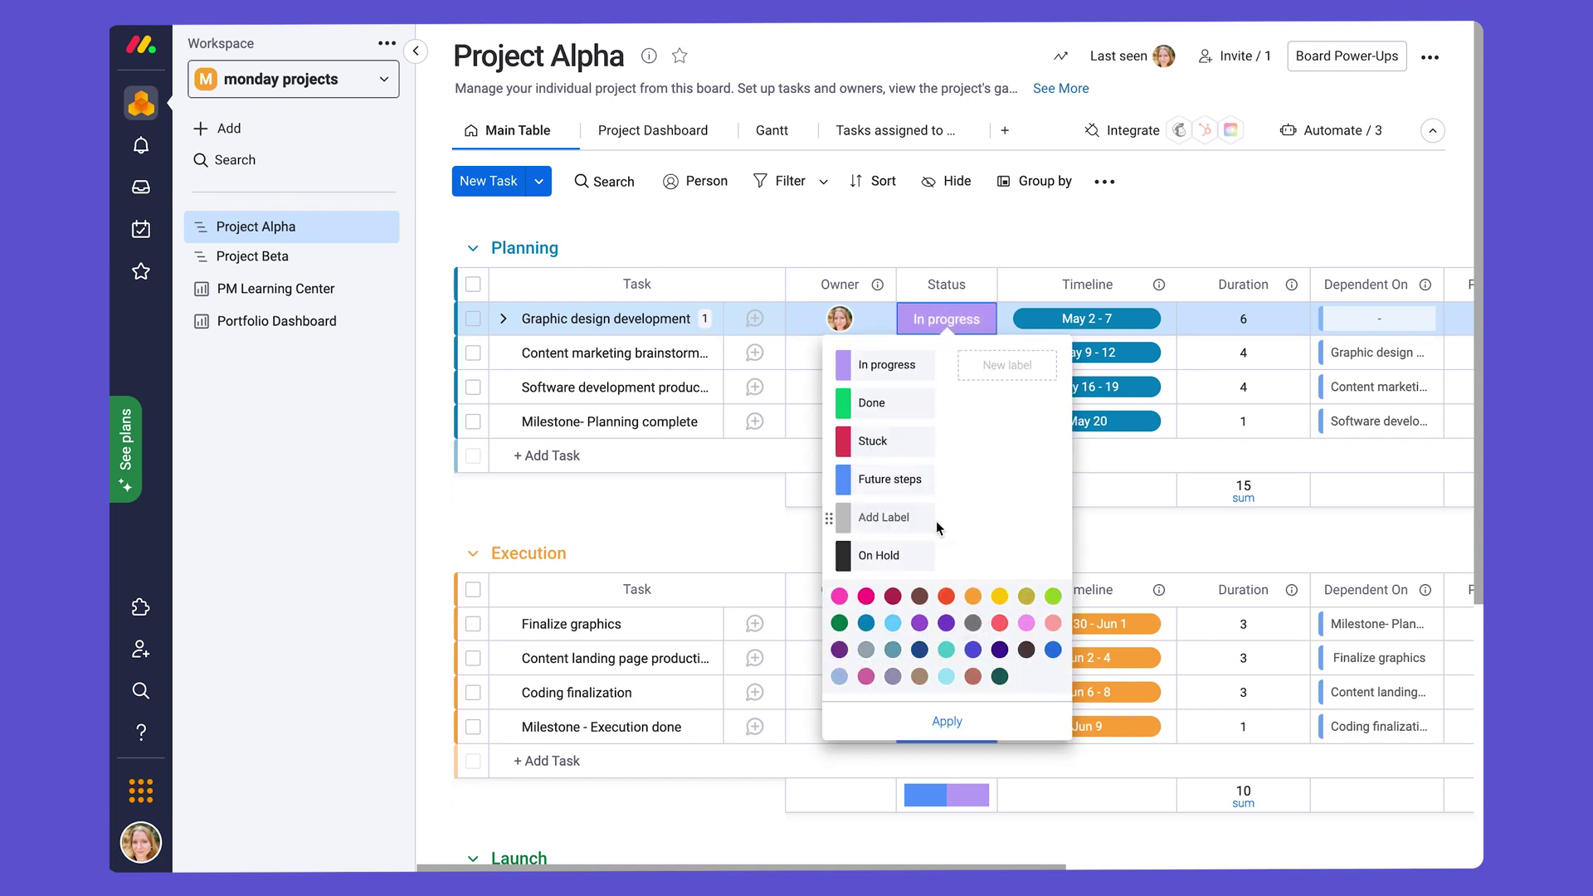
{"action": "left_click", "coordinate": [897, 363]}
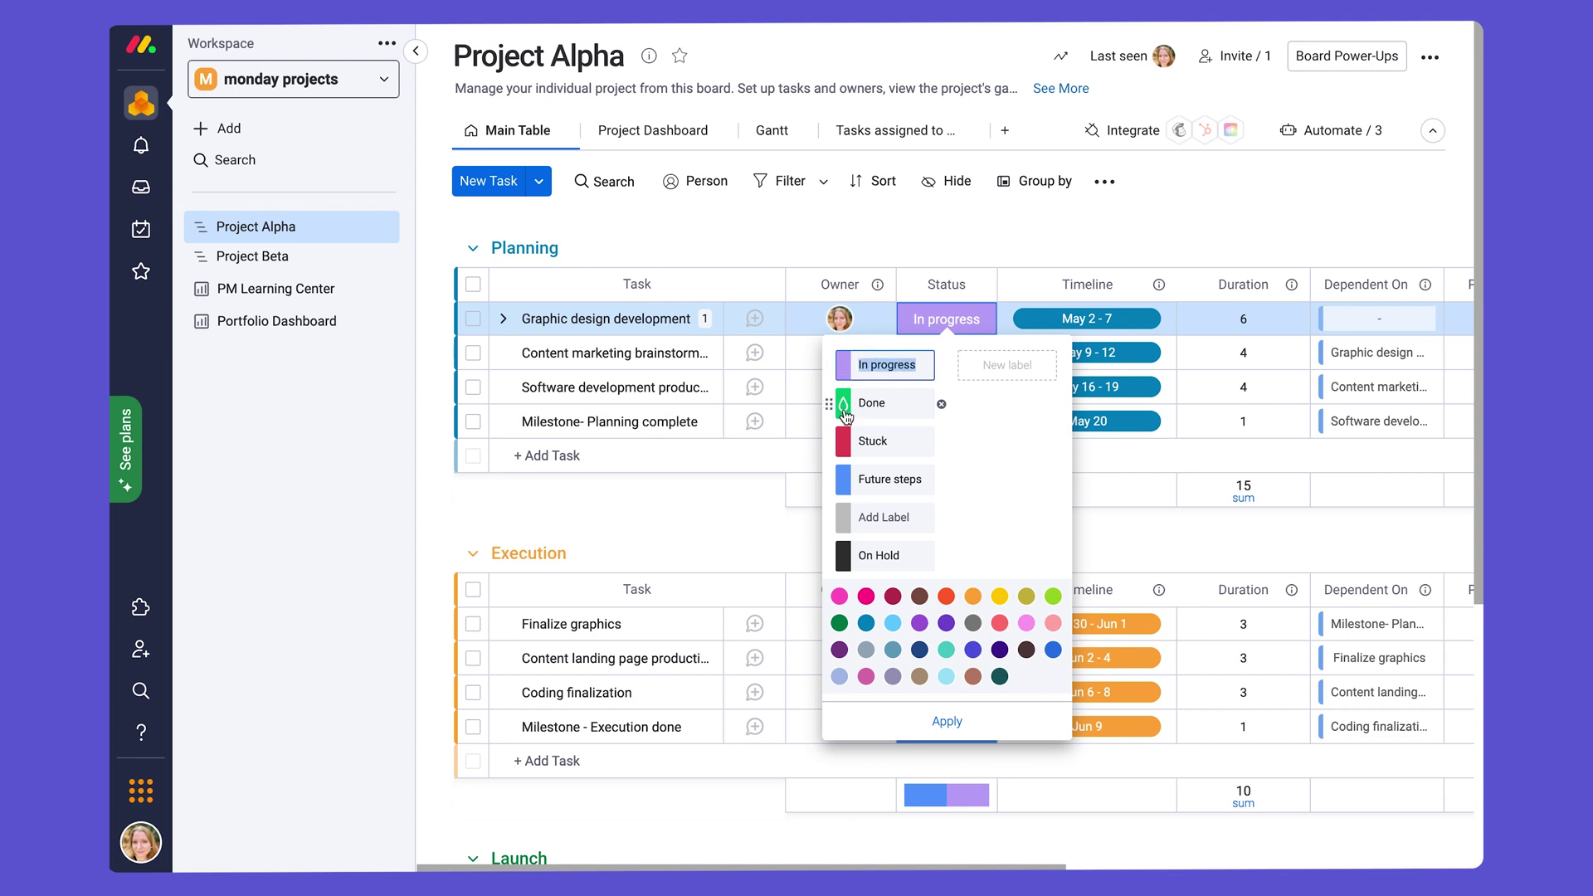
{"action": "left_click", "coordinate": [844, 409]}
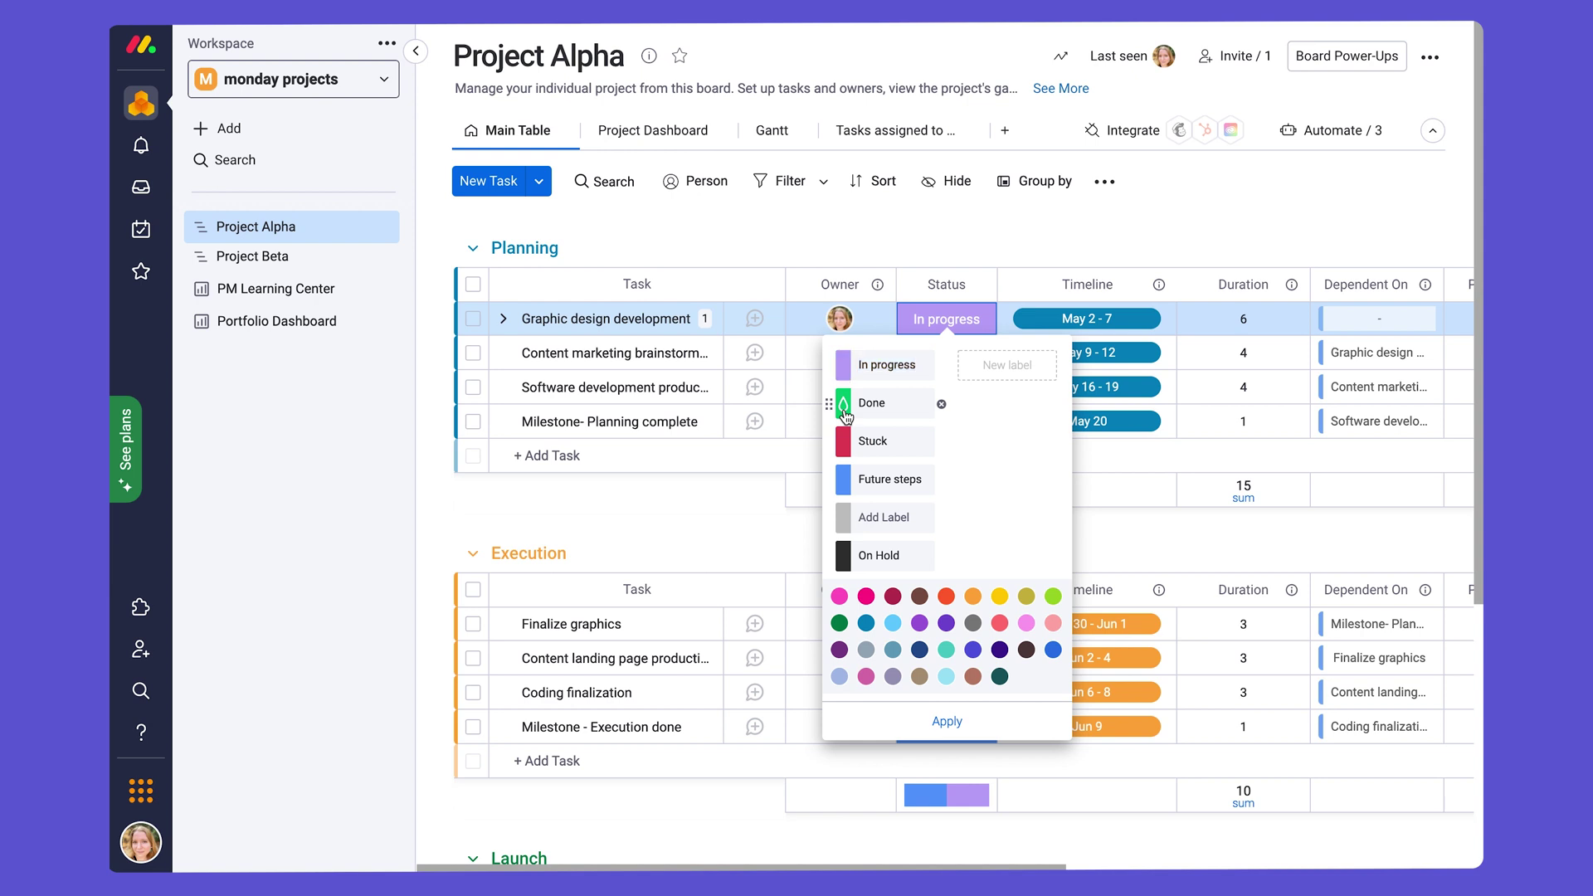
{"action": "left_click", "coordinate": [844, 408]}
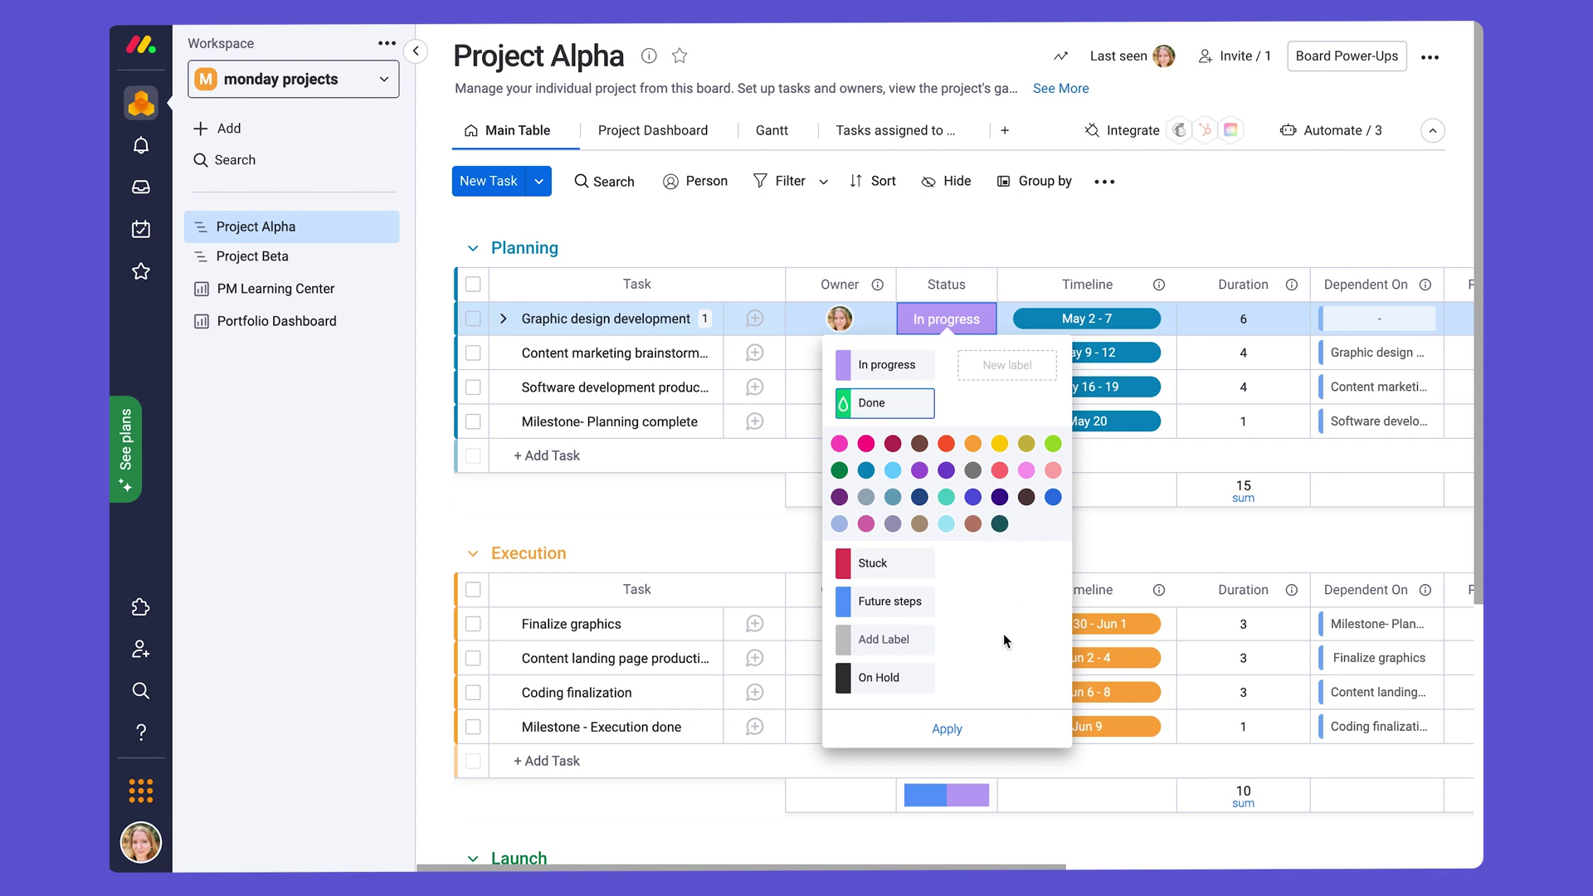
{"action": "left_click", "coordinate": [957, 733]}
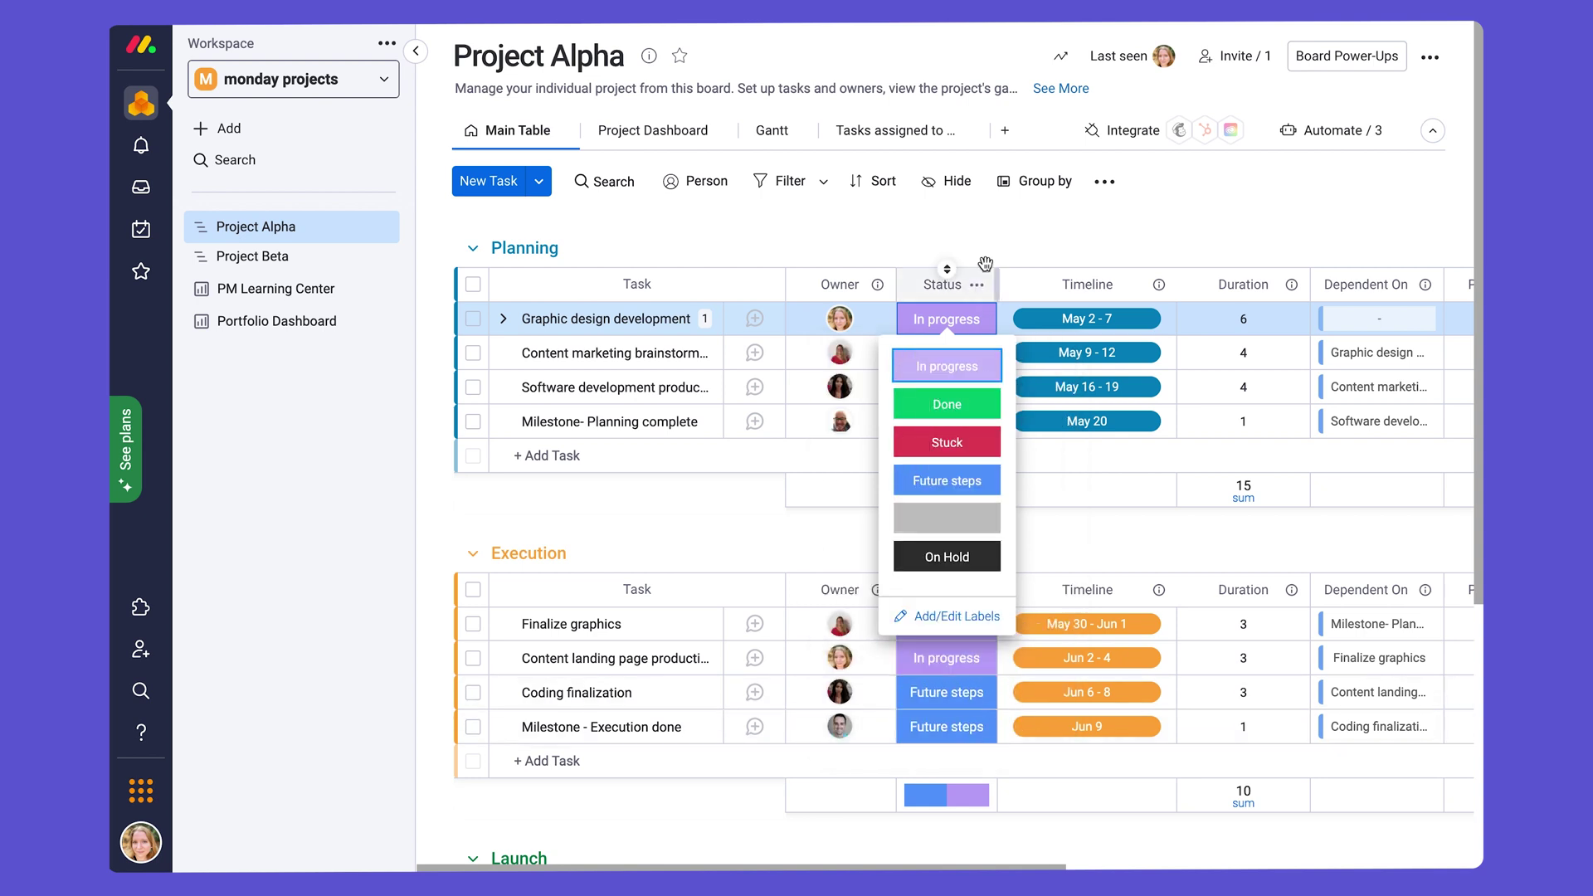
{"action": "left_click", "coordinate": [993, 222]}
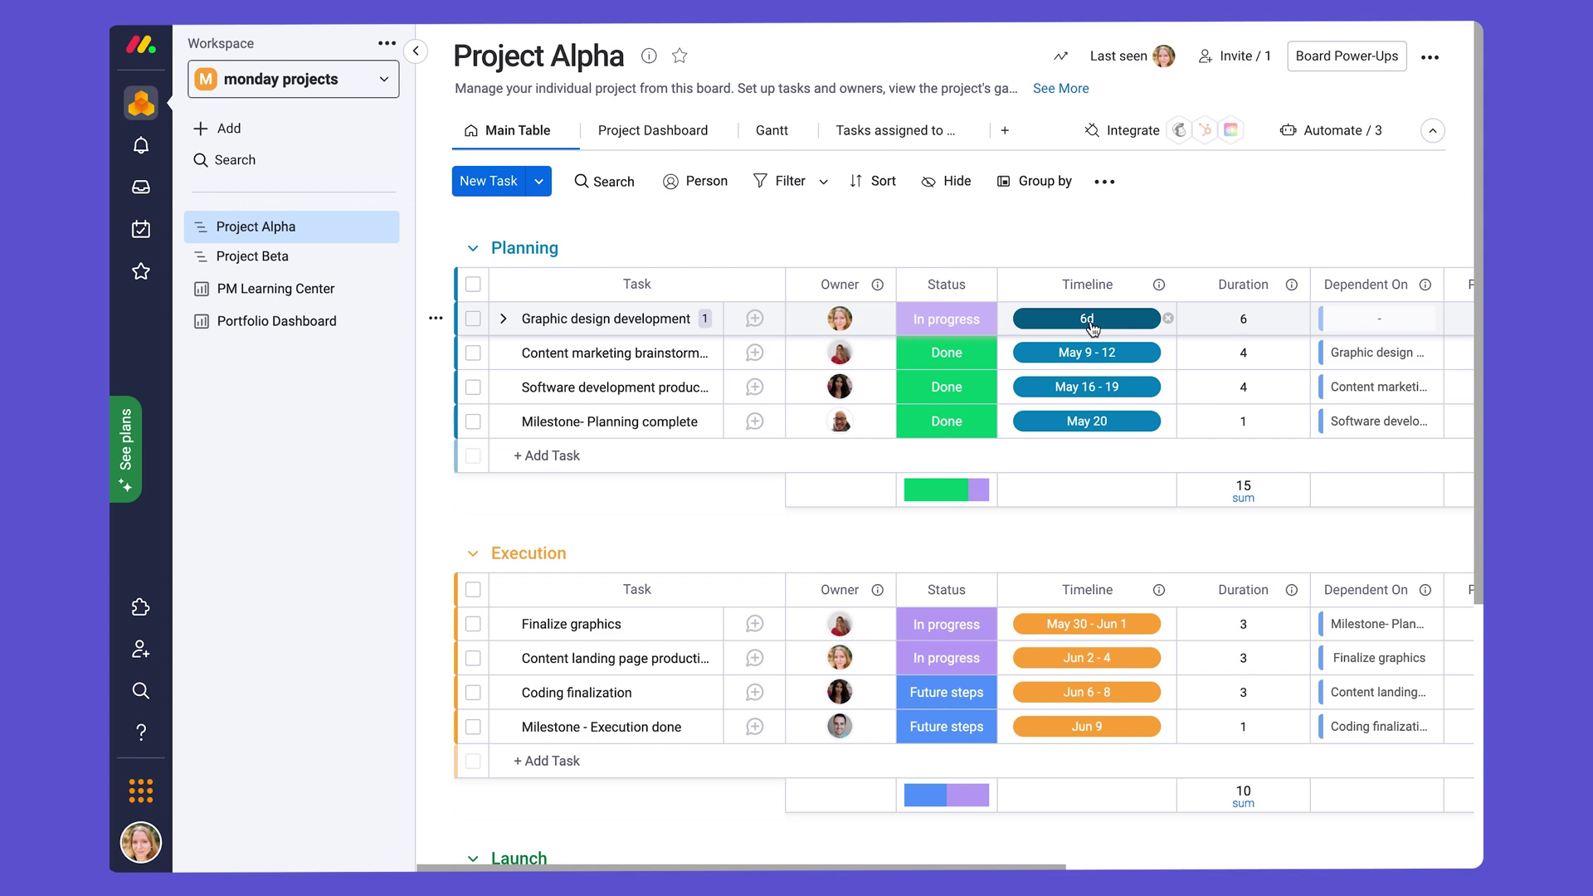
Step: Shorten Graphic design development's timeline to May 2 – 5 for a 4-day duration
{"action": "left_click", "coordinate": [1088, 321]}
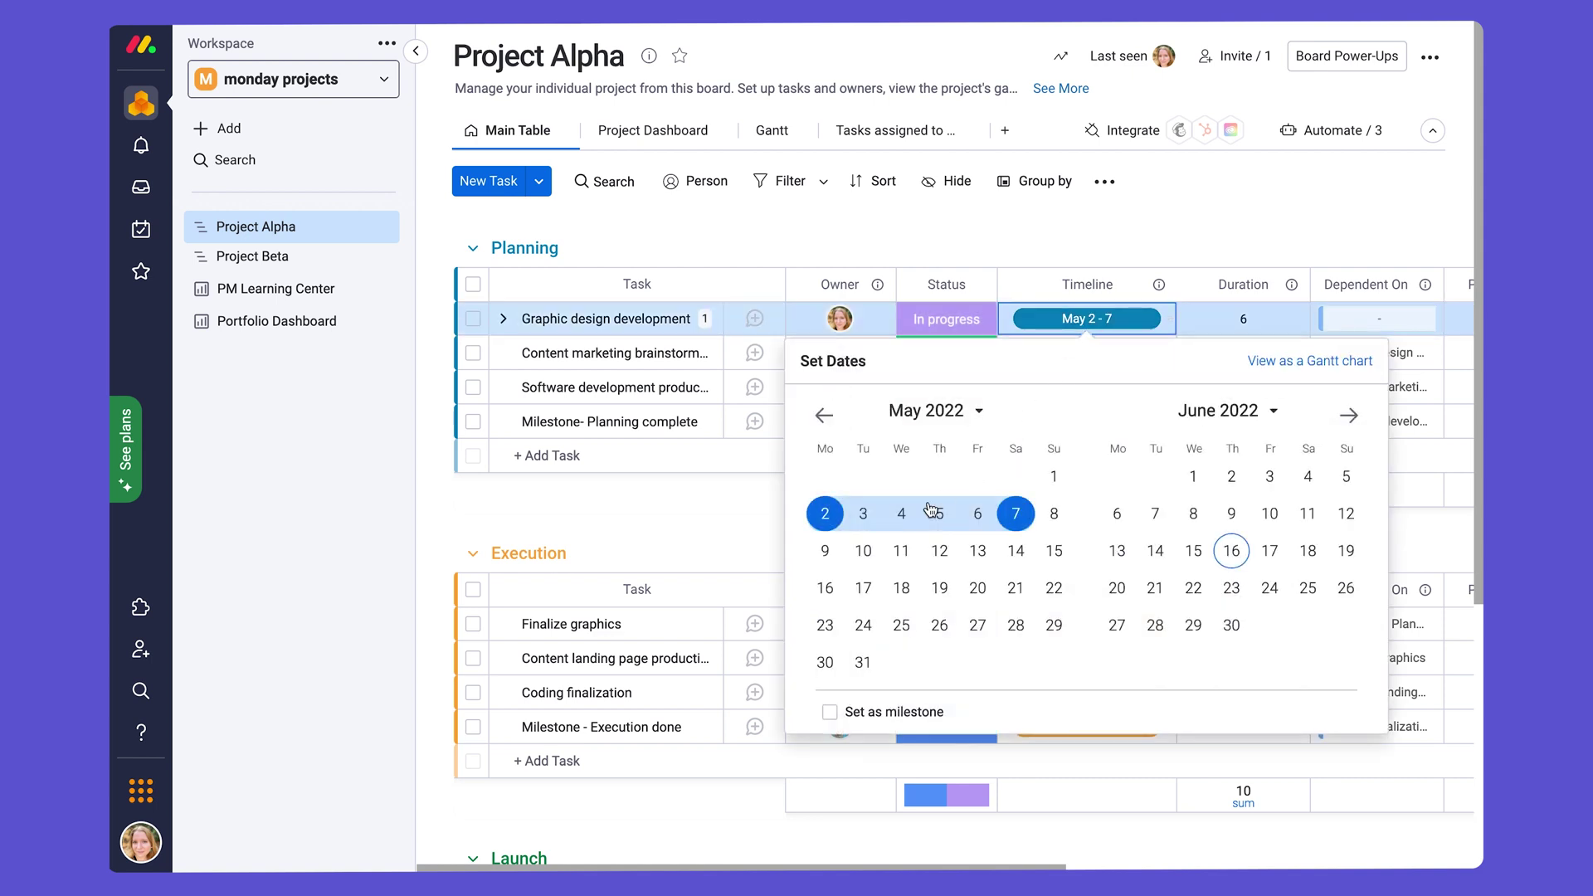
{"action": "left_click", "coordinate": [824, 523]}
{"action": "left_click", "coordinate": [825, 522]}
{"action": "left_click", "coordinate": [824, 523]}
{"action": "left_click", "coordinate": [824, 523]}
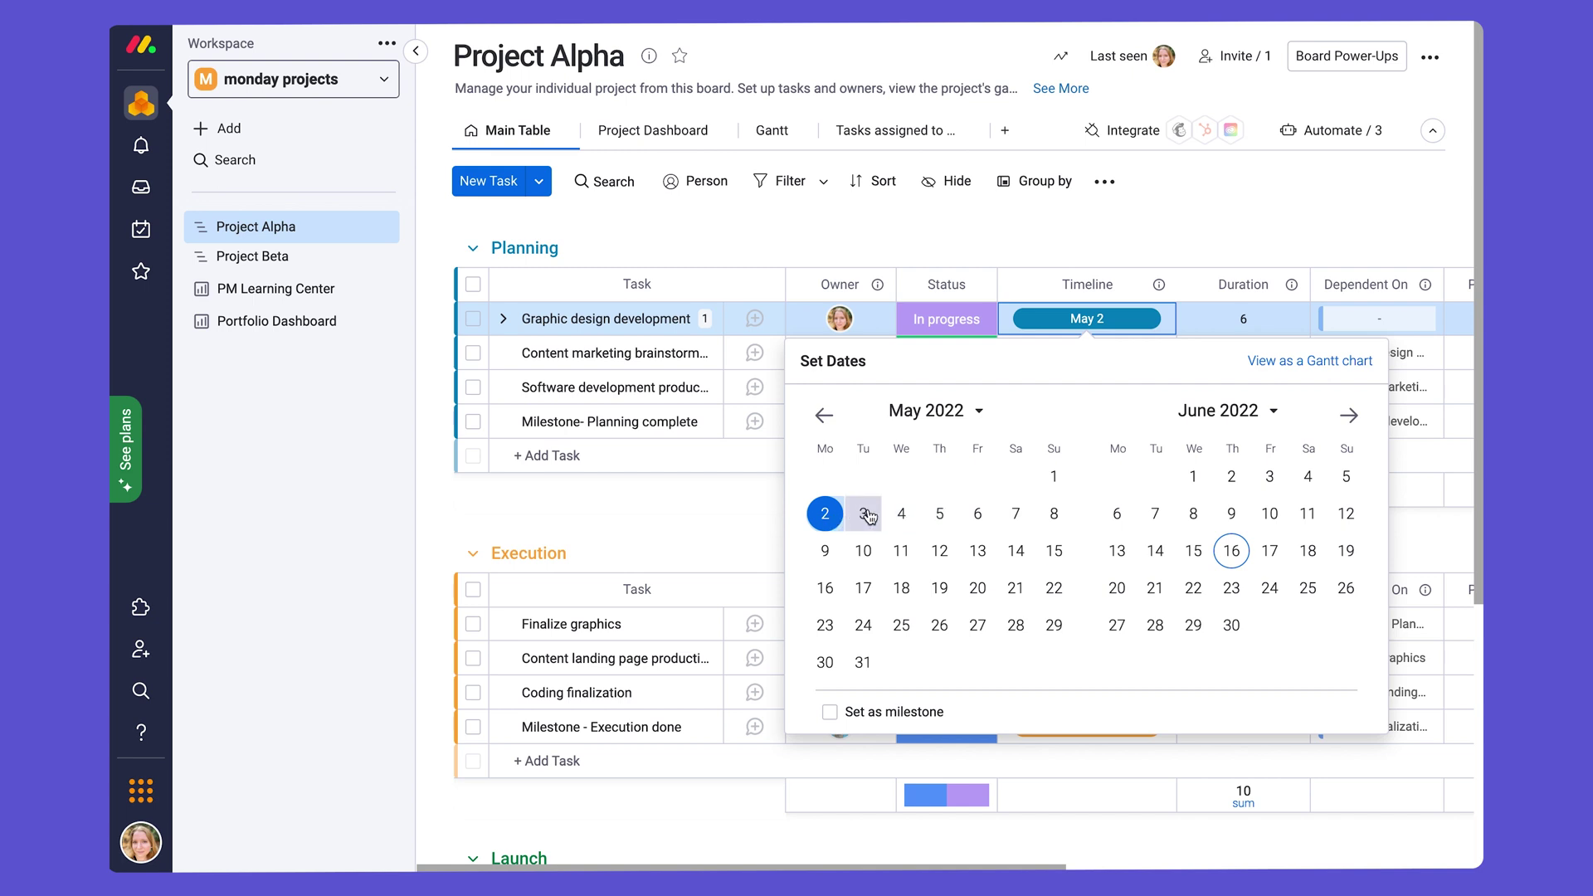
{"action": "left_click", "coordinate": [941, 516]}
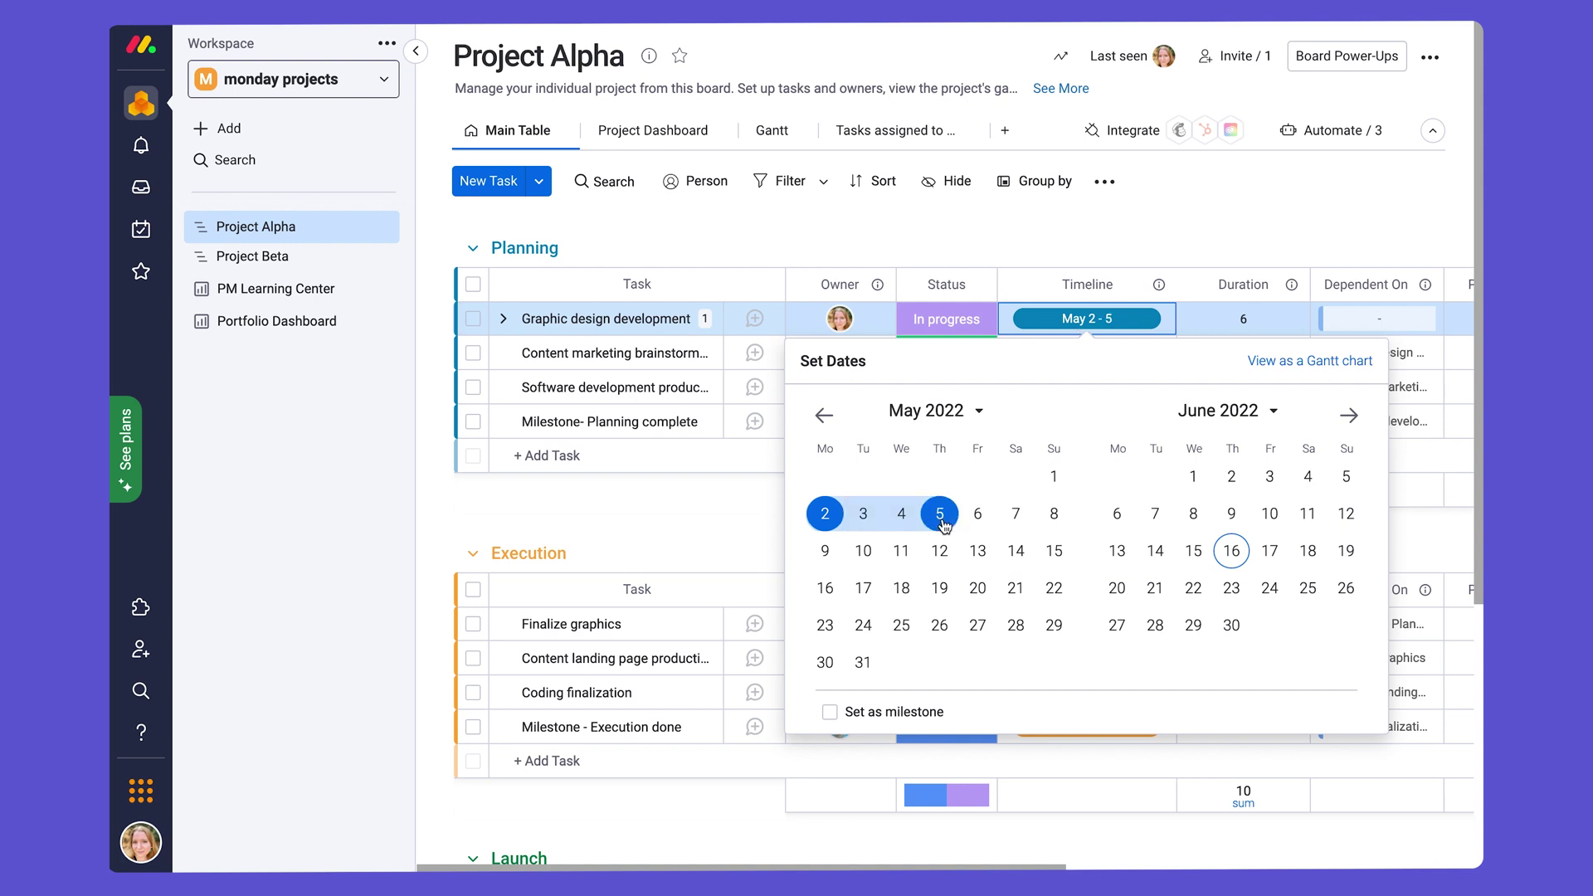
{"action": "left_click", "coordinate": [1100, 225]}
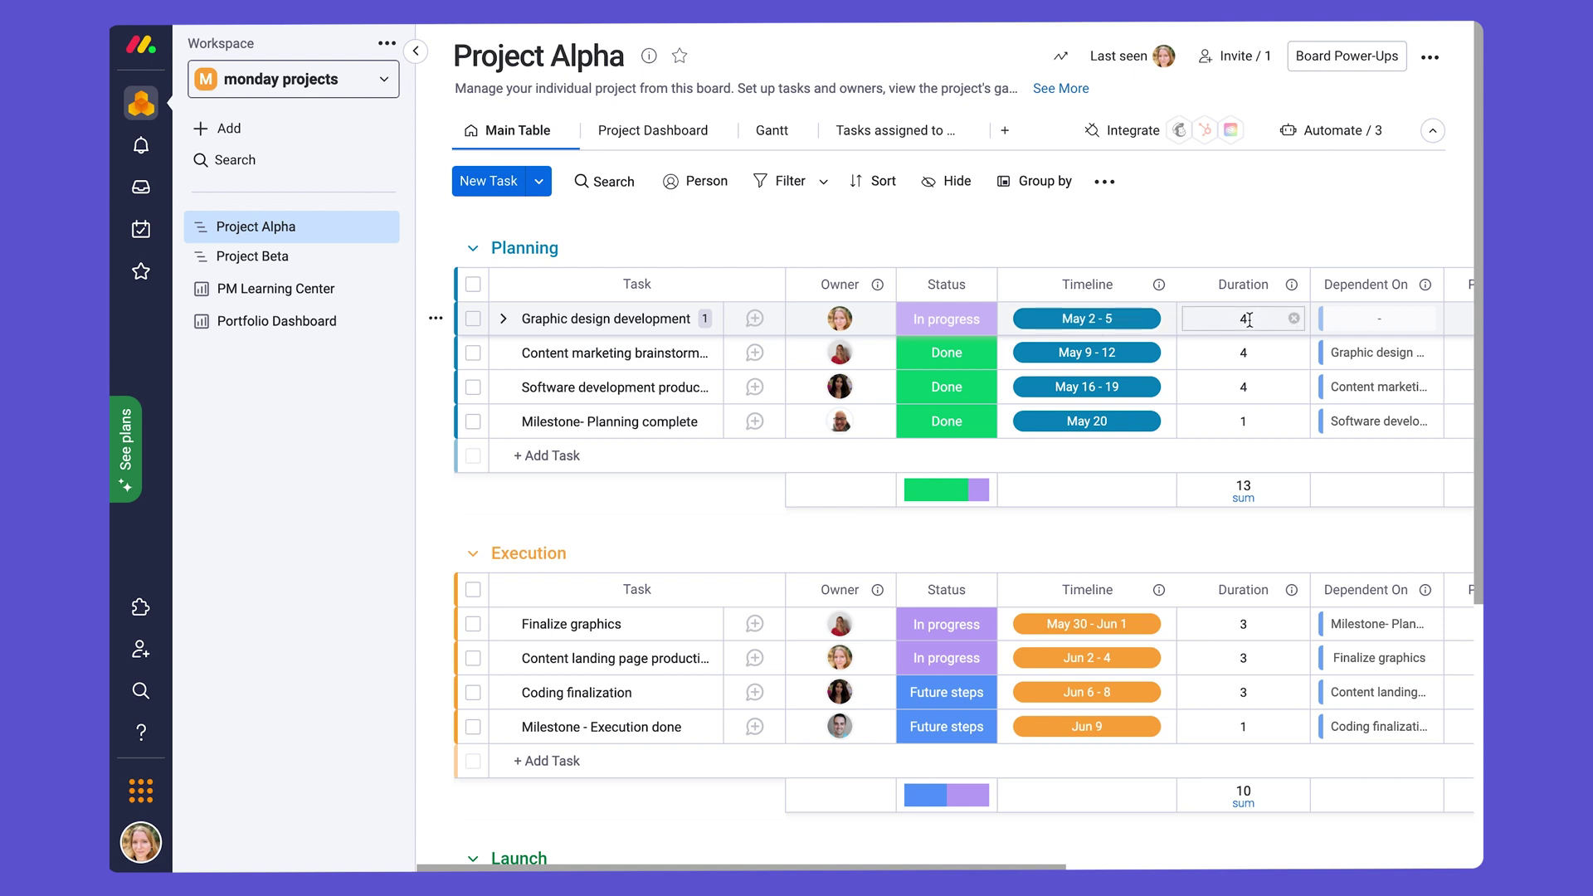
Step: Change Graphic design development's duration to 5, extending its timeline to May 6
{"action": "left_click", "coordinate": [1249, 320]}
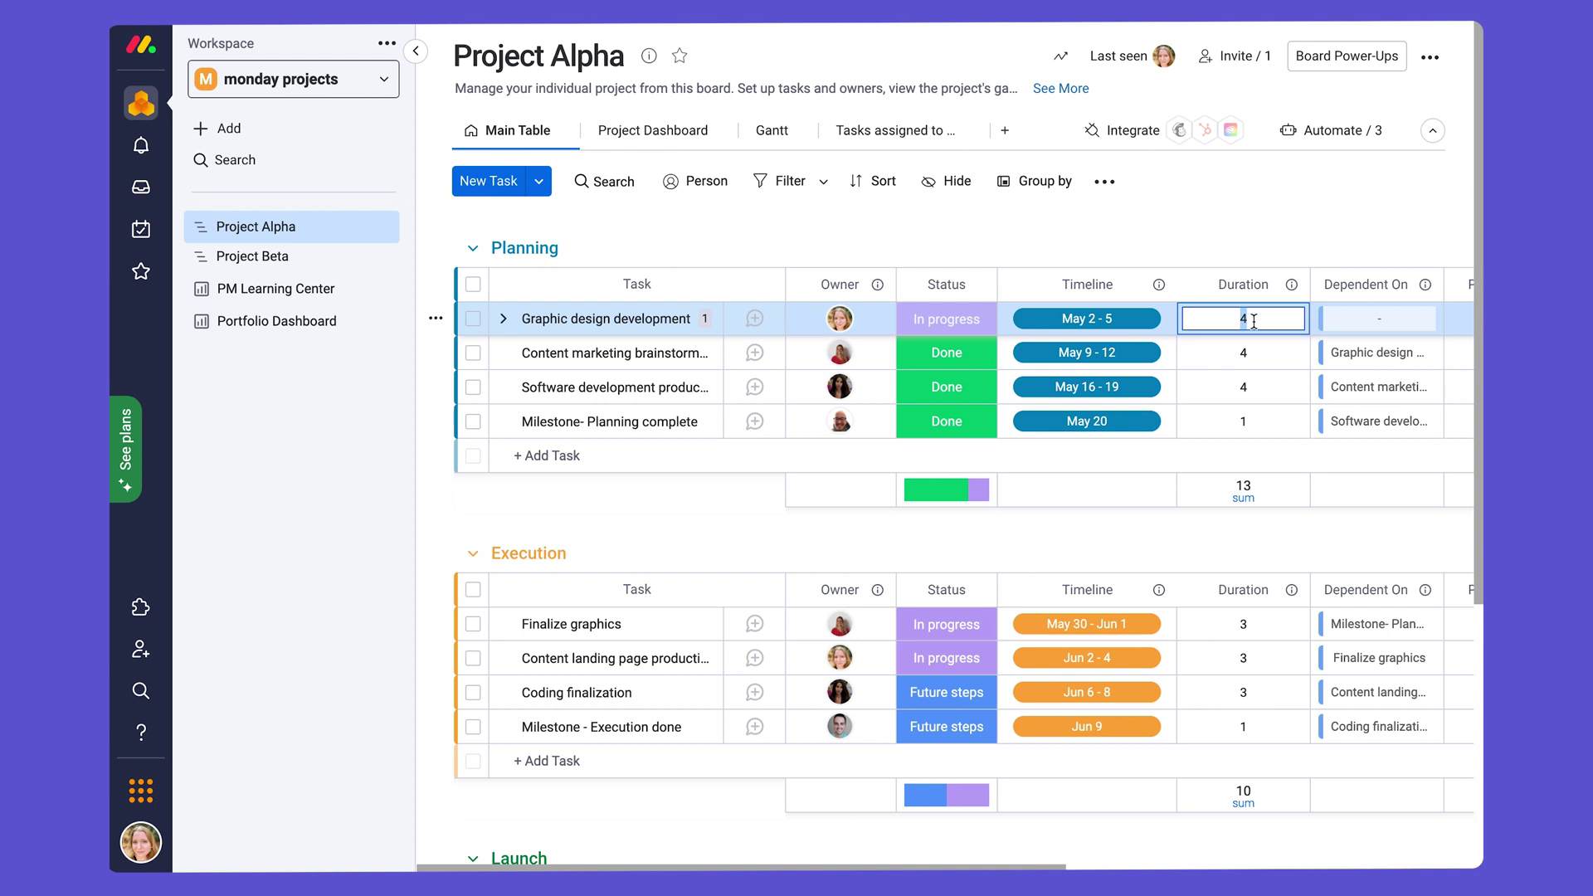
{"action": "type", "text": "5"}
{"action": "left_click", "coordinate": [1268, 242]}
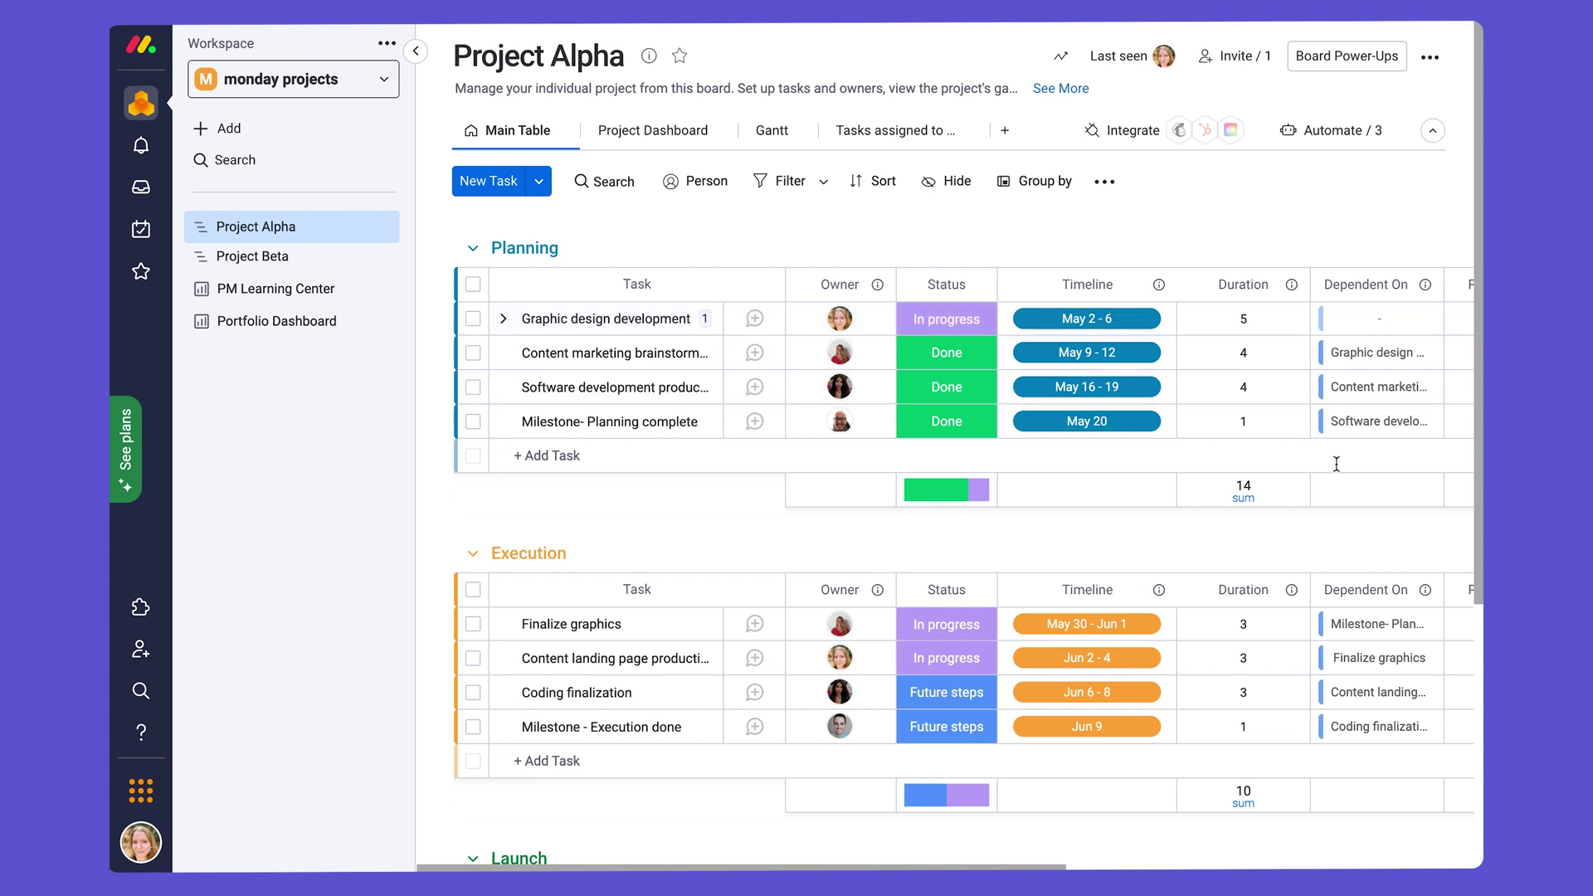
{"action": "scroll", "coordinate": [1337, 464], "scroll_direction": "right", "scroll_amount": 6}
Step: Scroll the board right to reveal the Planned Effort, Effort Spent and completion columns
{"action": "scroll", "coordinate": [1337, 464], "scroll_direction": "right", "scroll_amount": 3}
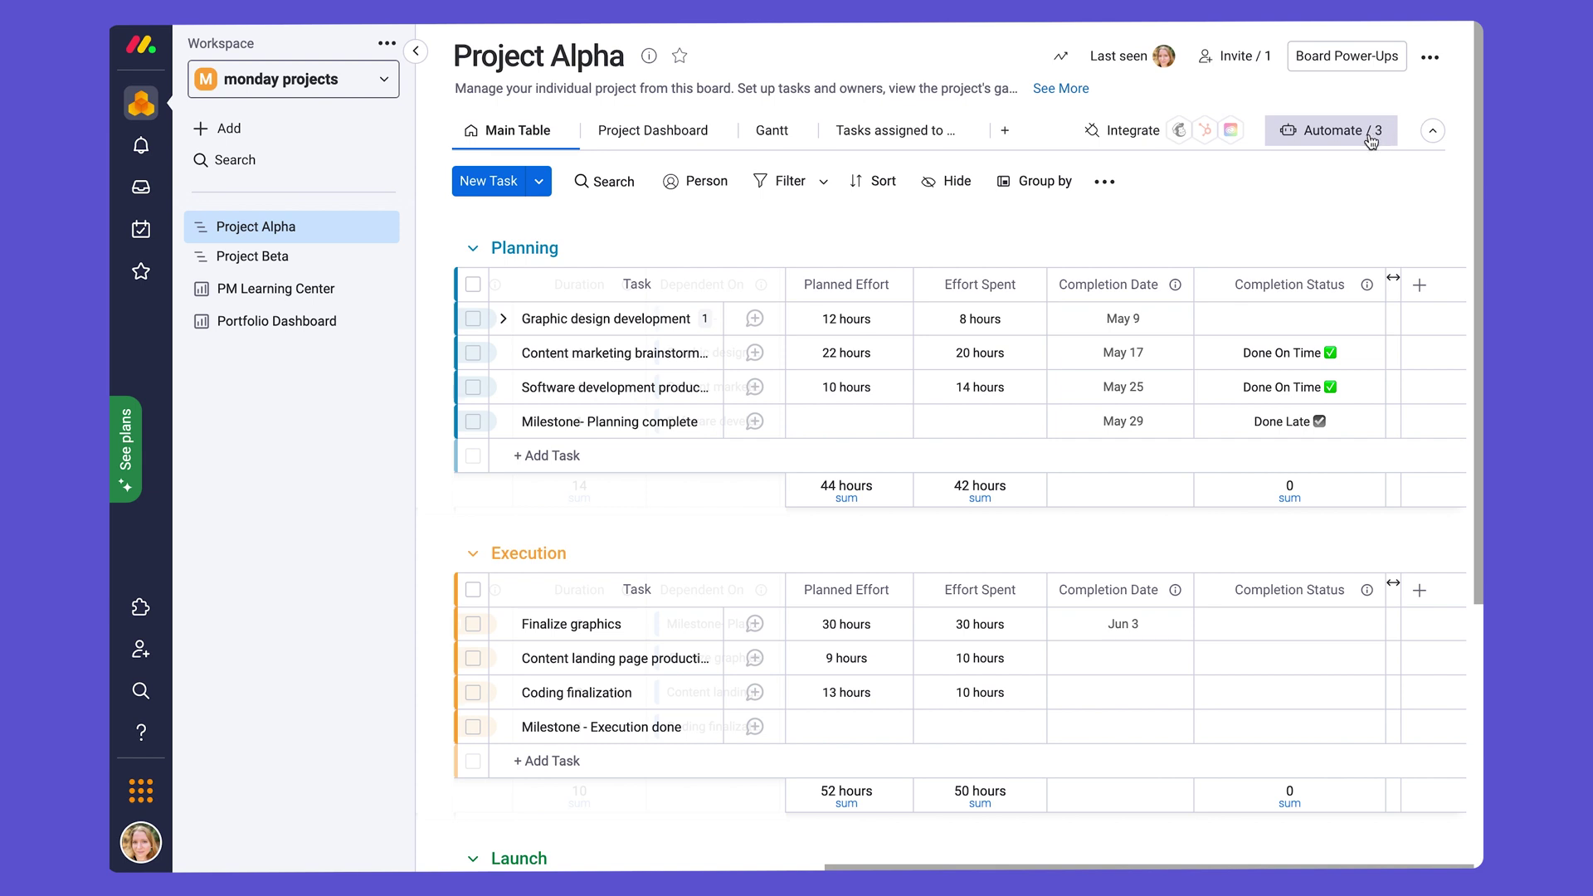
{"action": "left_click", "coordinate": [1371, 142]}
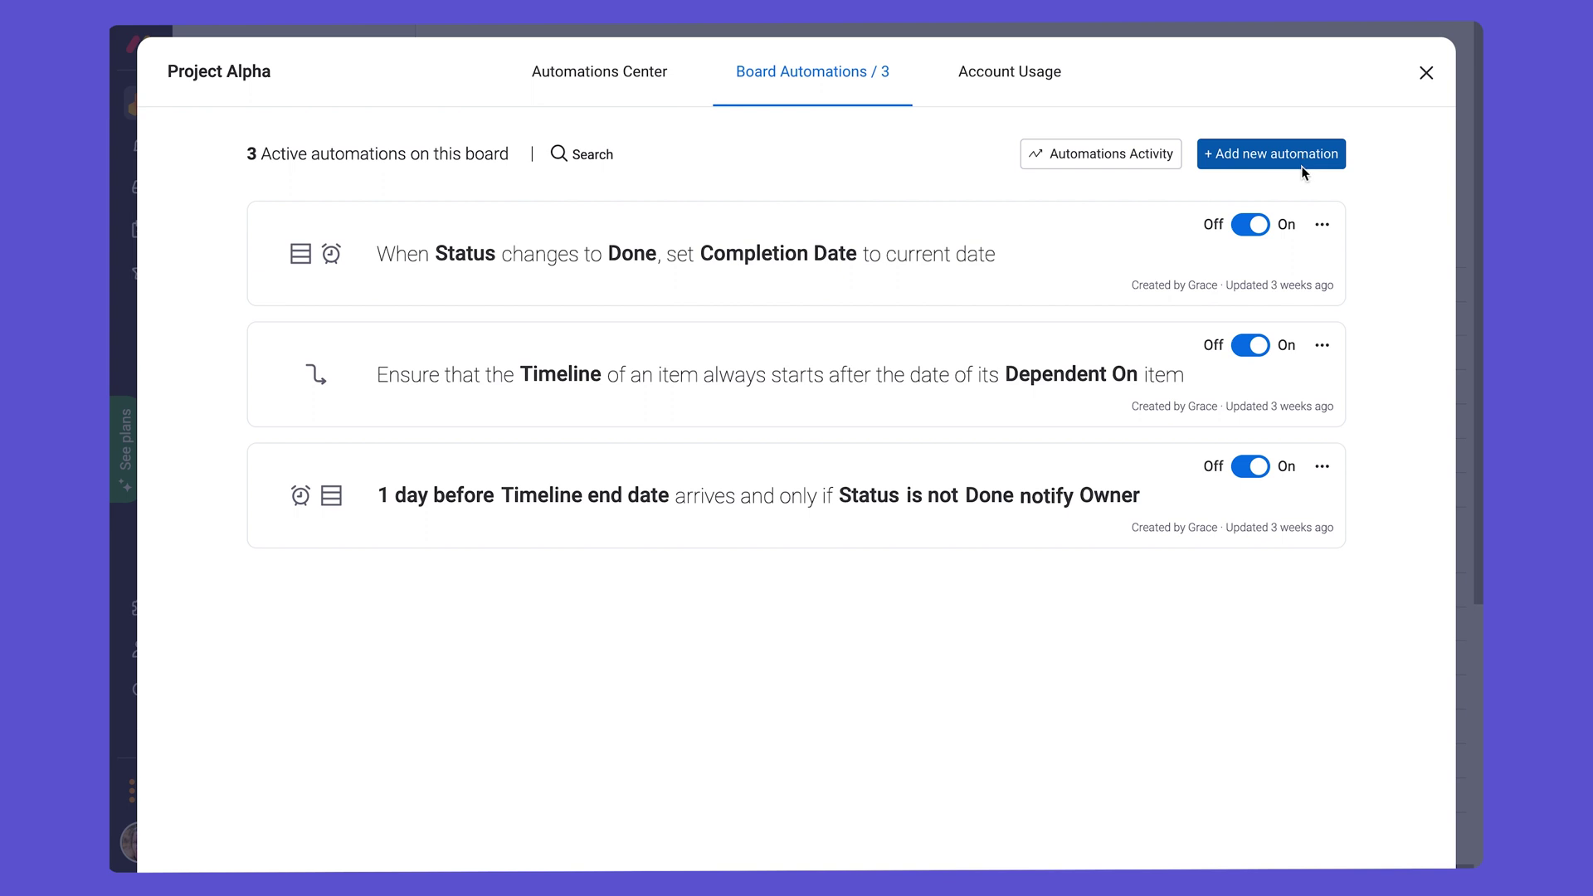
{"action": "left_click", "coordinate": [1250, 162]}
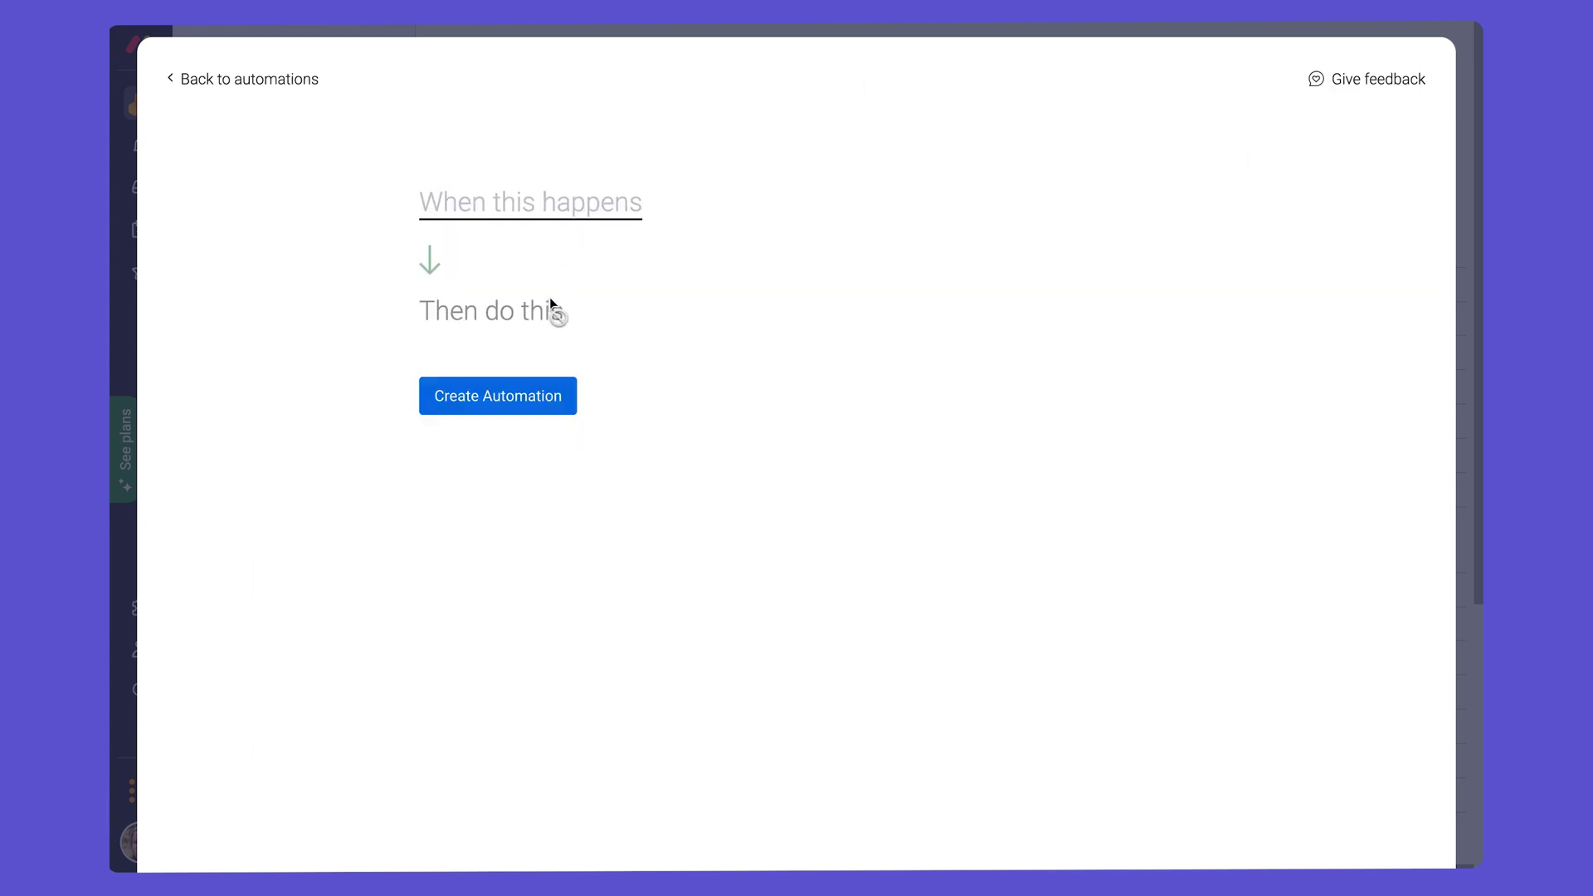
{"action": "left_click", "coordinate": [273, 81]}
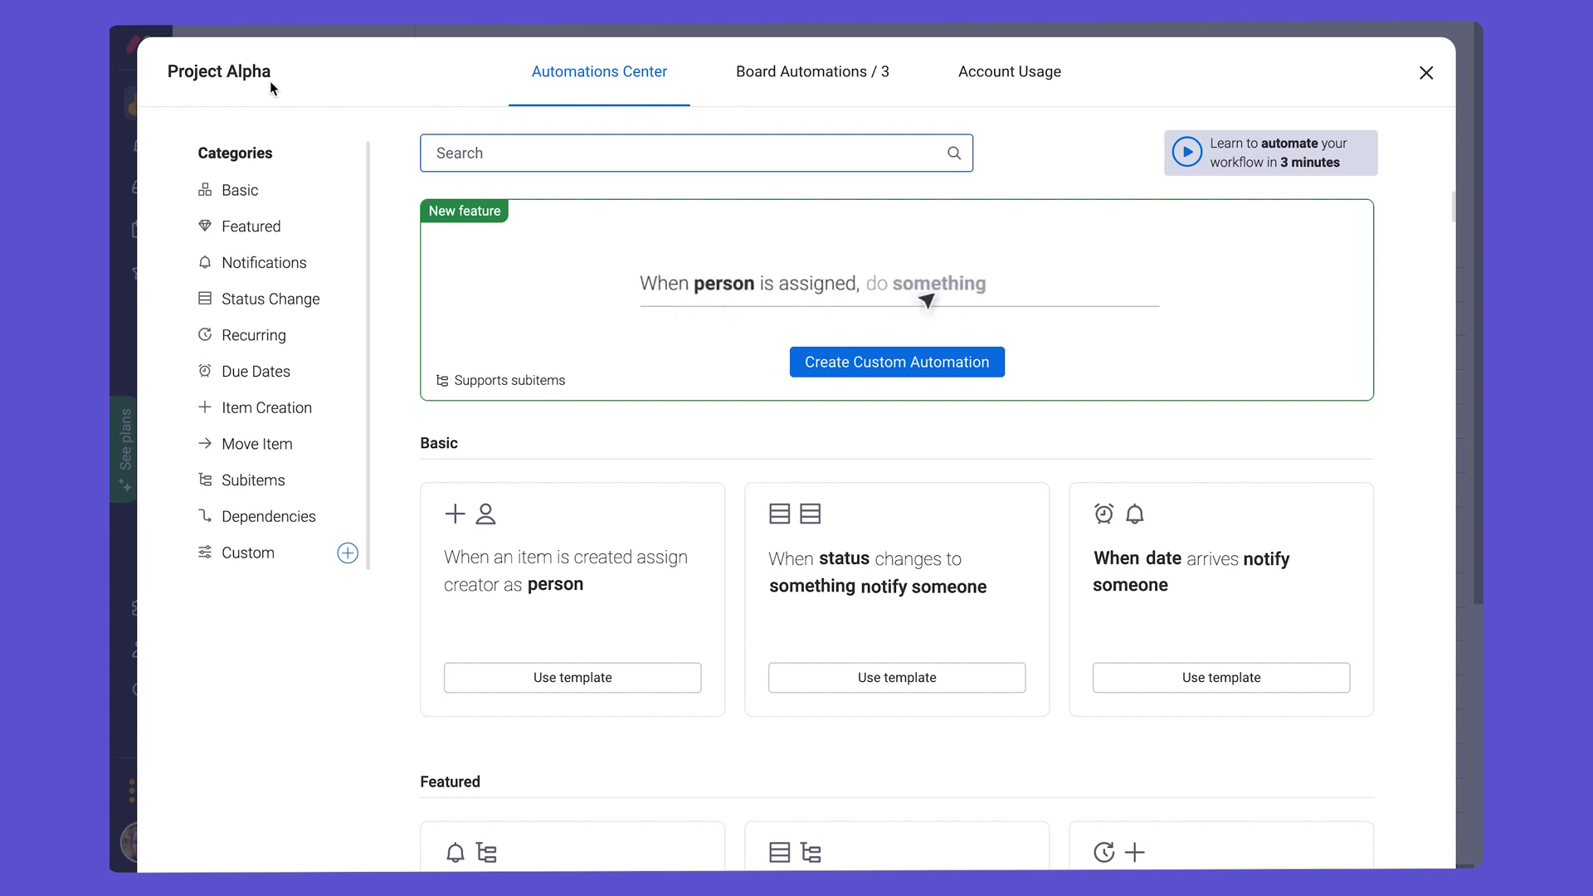
{"action": "left_click", "coordinate": [1427, 73]}
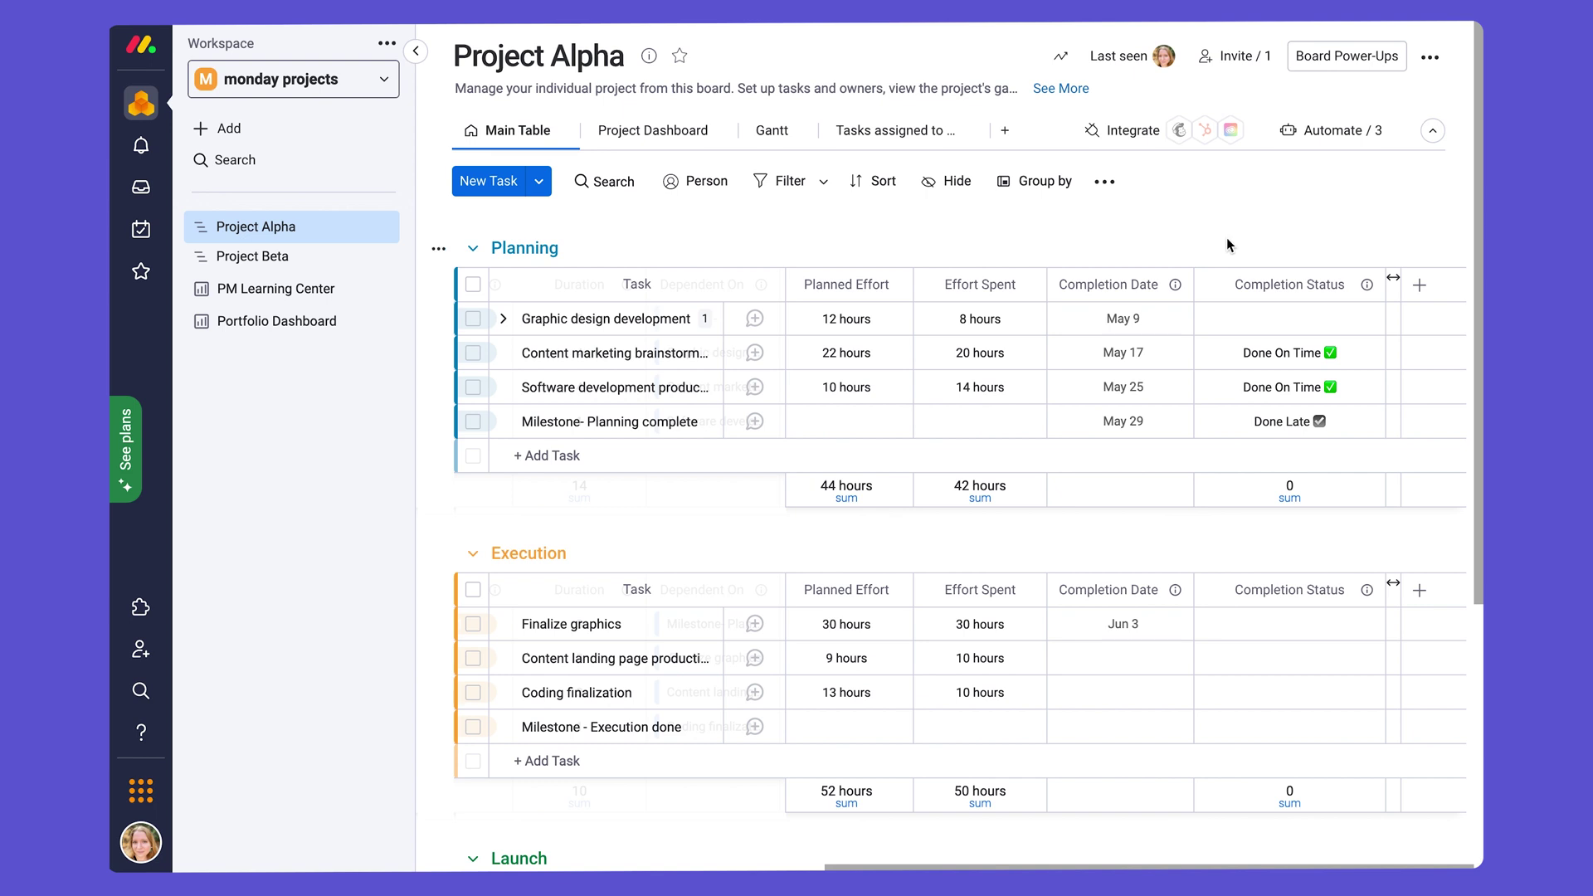
{"action": "left_click", "coordinate": [1272, 359]}
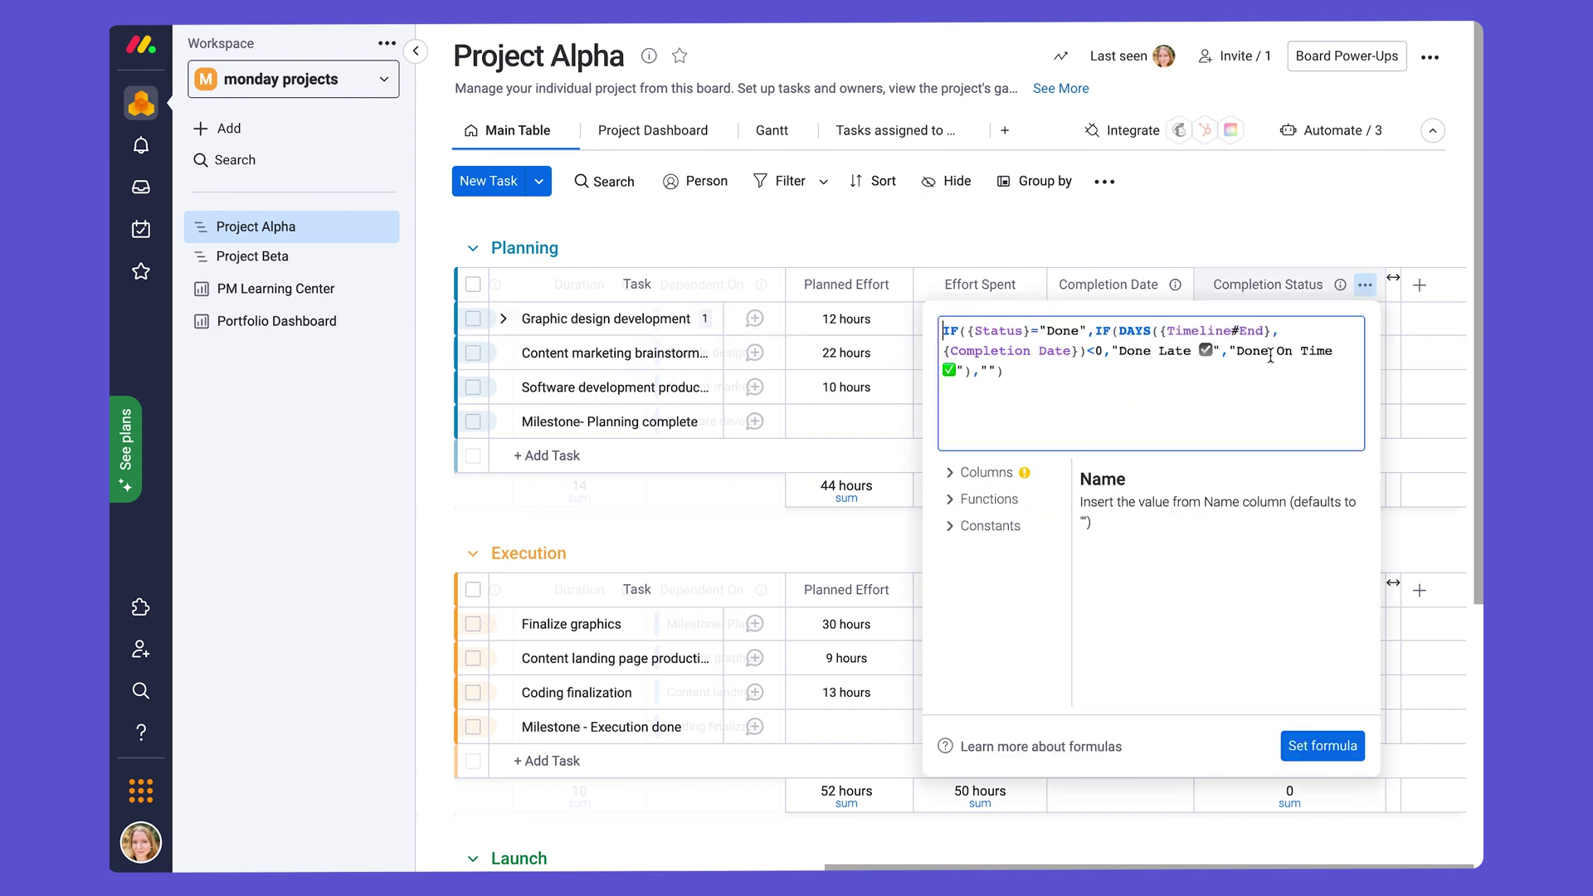
{"action": "left_click", "coordinate": [1049, 375]}
{"action": "left_click", "coordinate": [1066, 209]}
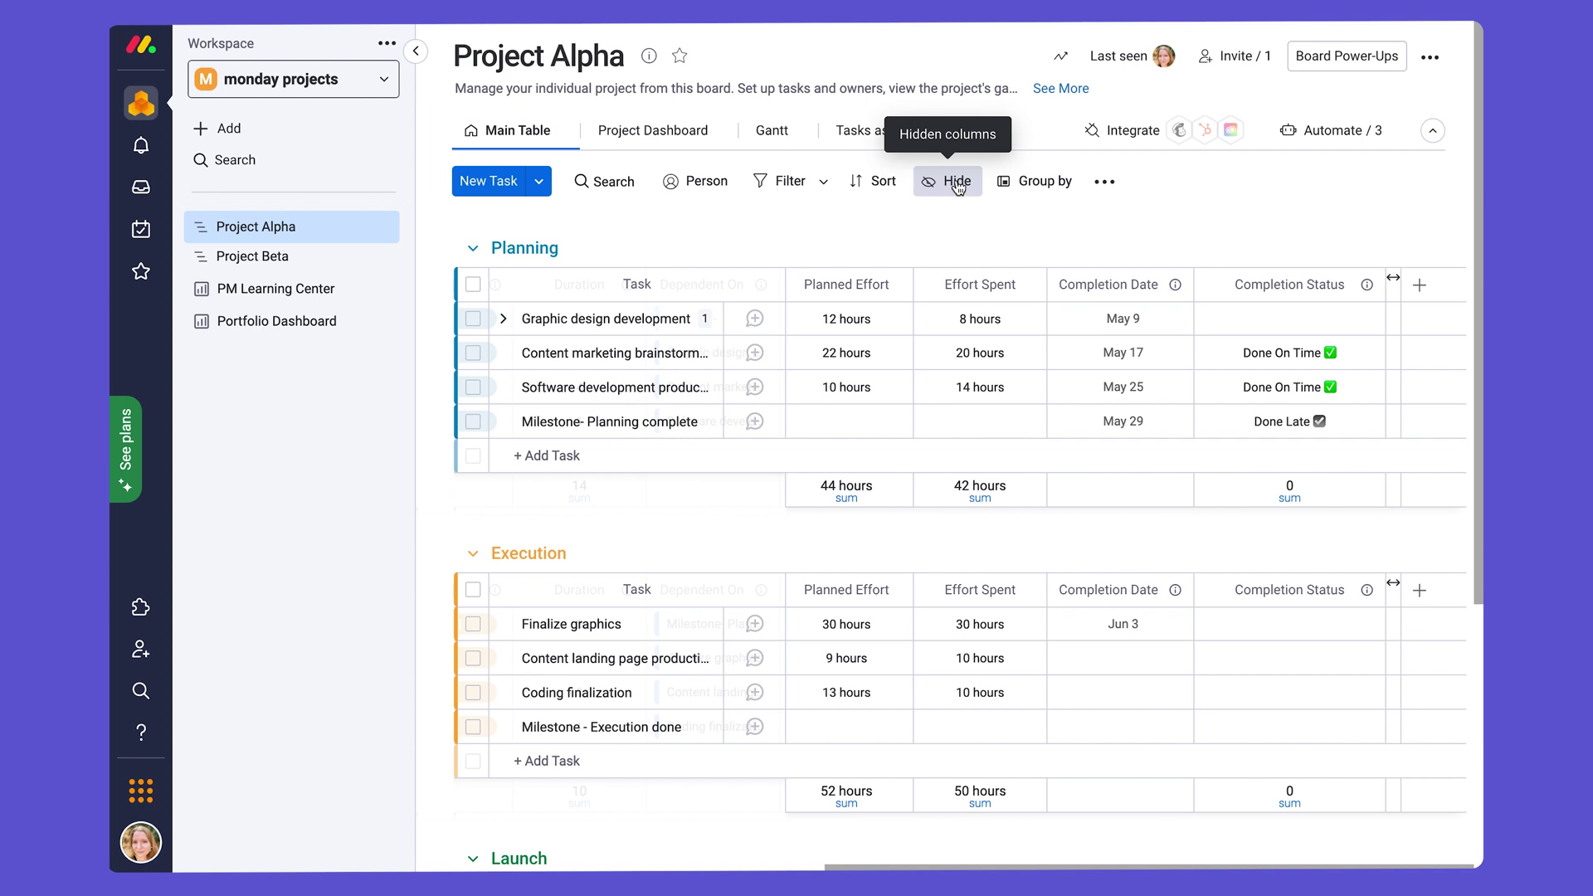
{"action": "left_click", "coordinate": [959, 186]}
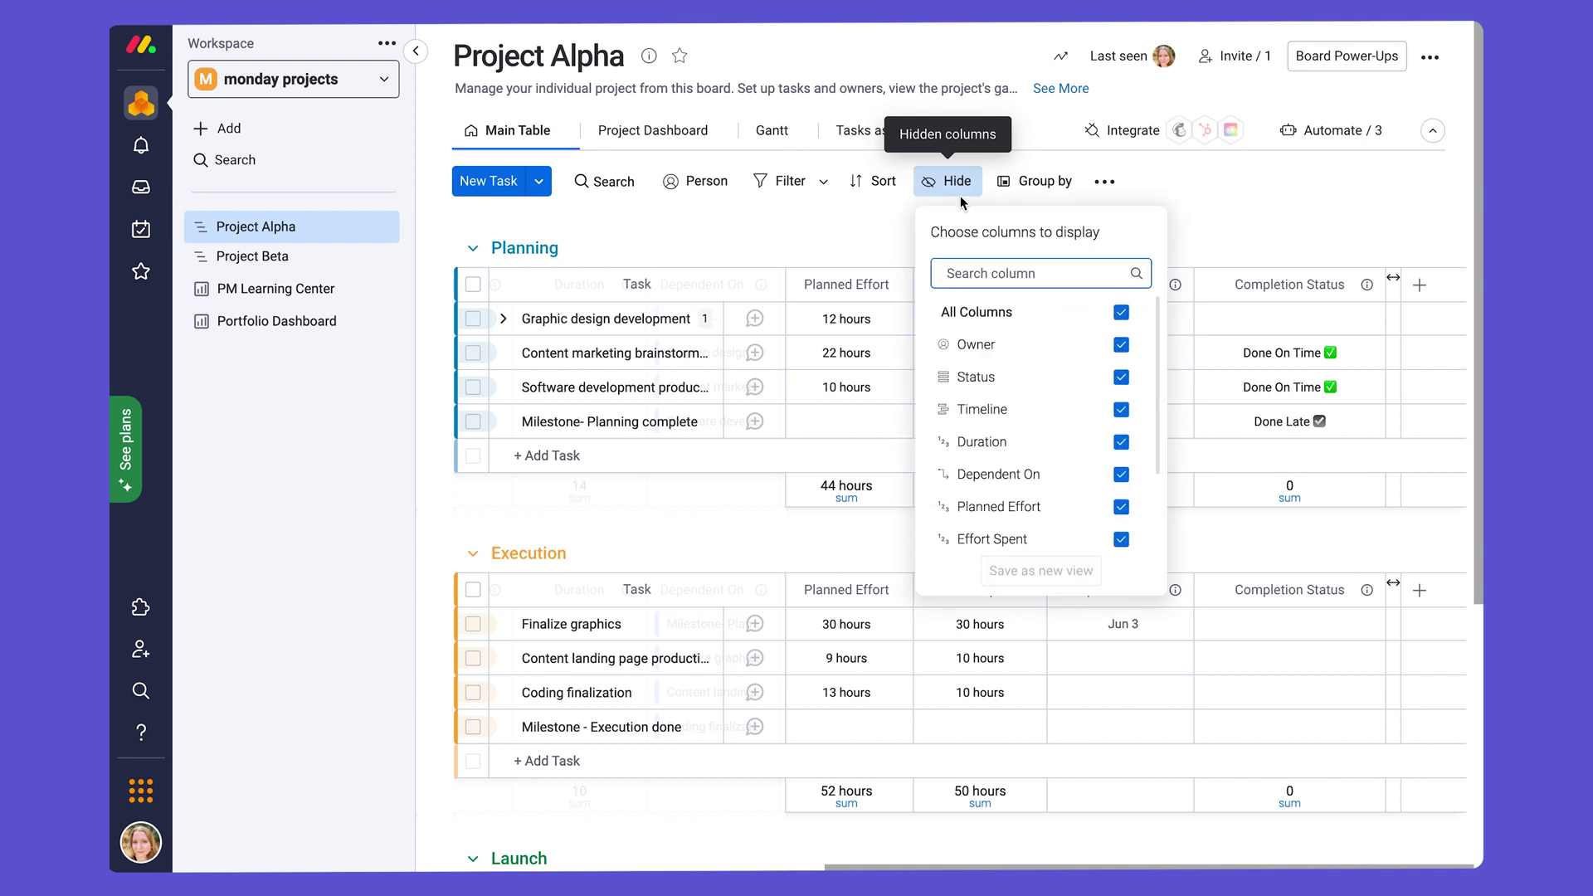
{"action": "left_click", "coordinate": [1122, 346]}
{"action": "left_click", "coordinate": [1124, 378]}
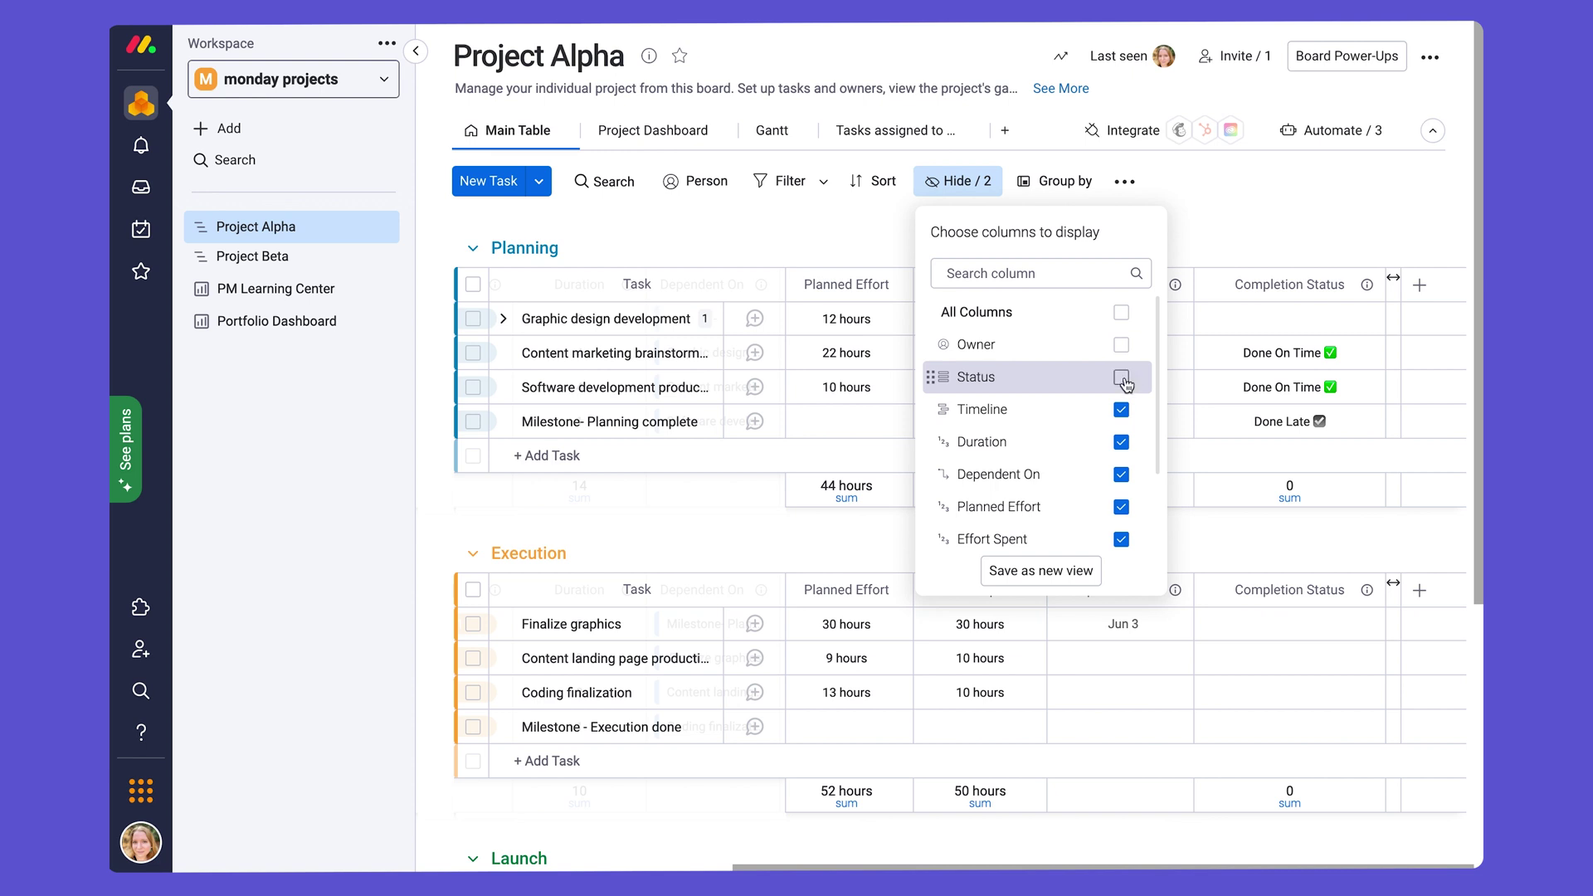
{"action": "left_click", "coordinate": [1122, 378]}
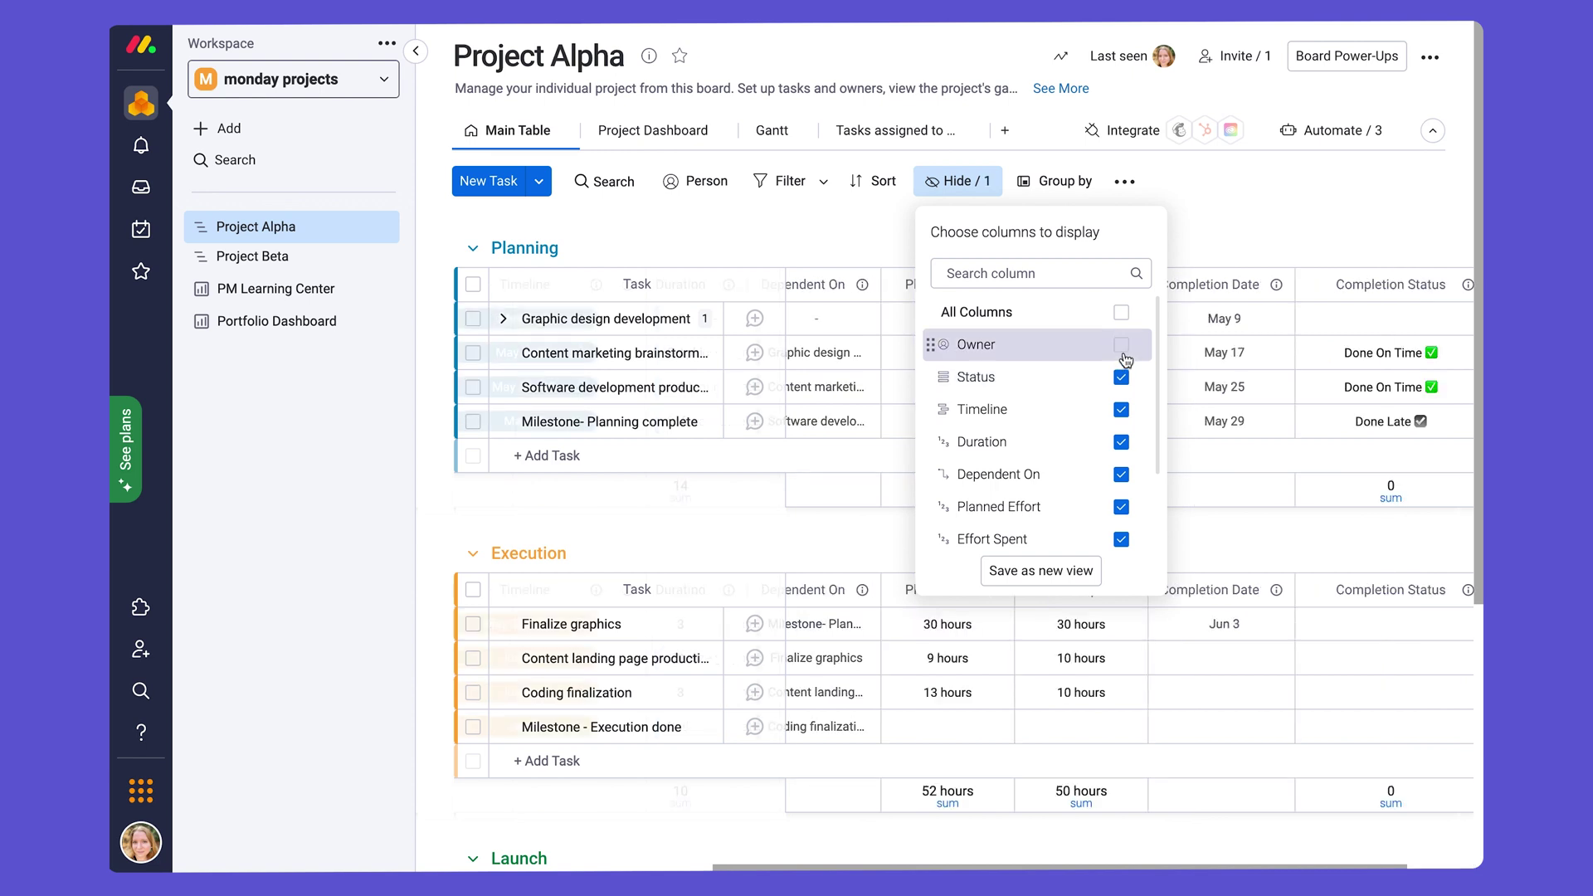
{"action": "left_click", "coordinate": [1122, 345]}
{"action": "left_click", "coordinate": [1169, 245]}
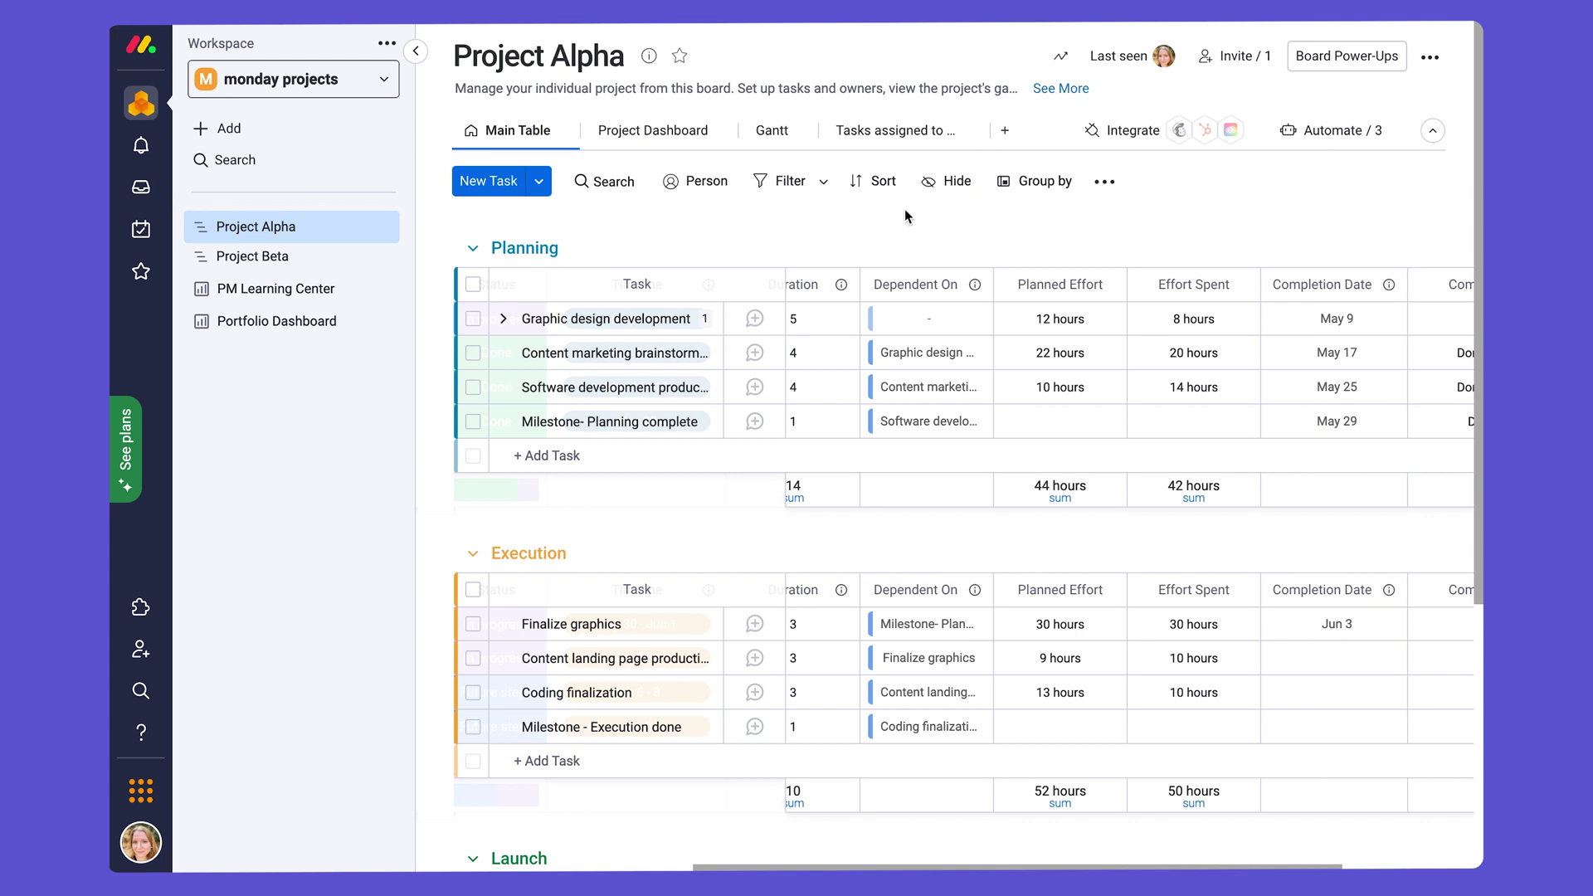
Step: Filter the Tasks assigned to me view to one owner and view their contact details
{"action": "left_click", "coordinate": [894, 139]}
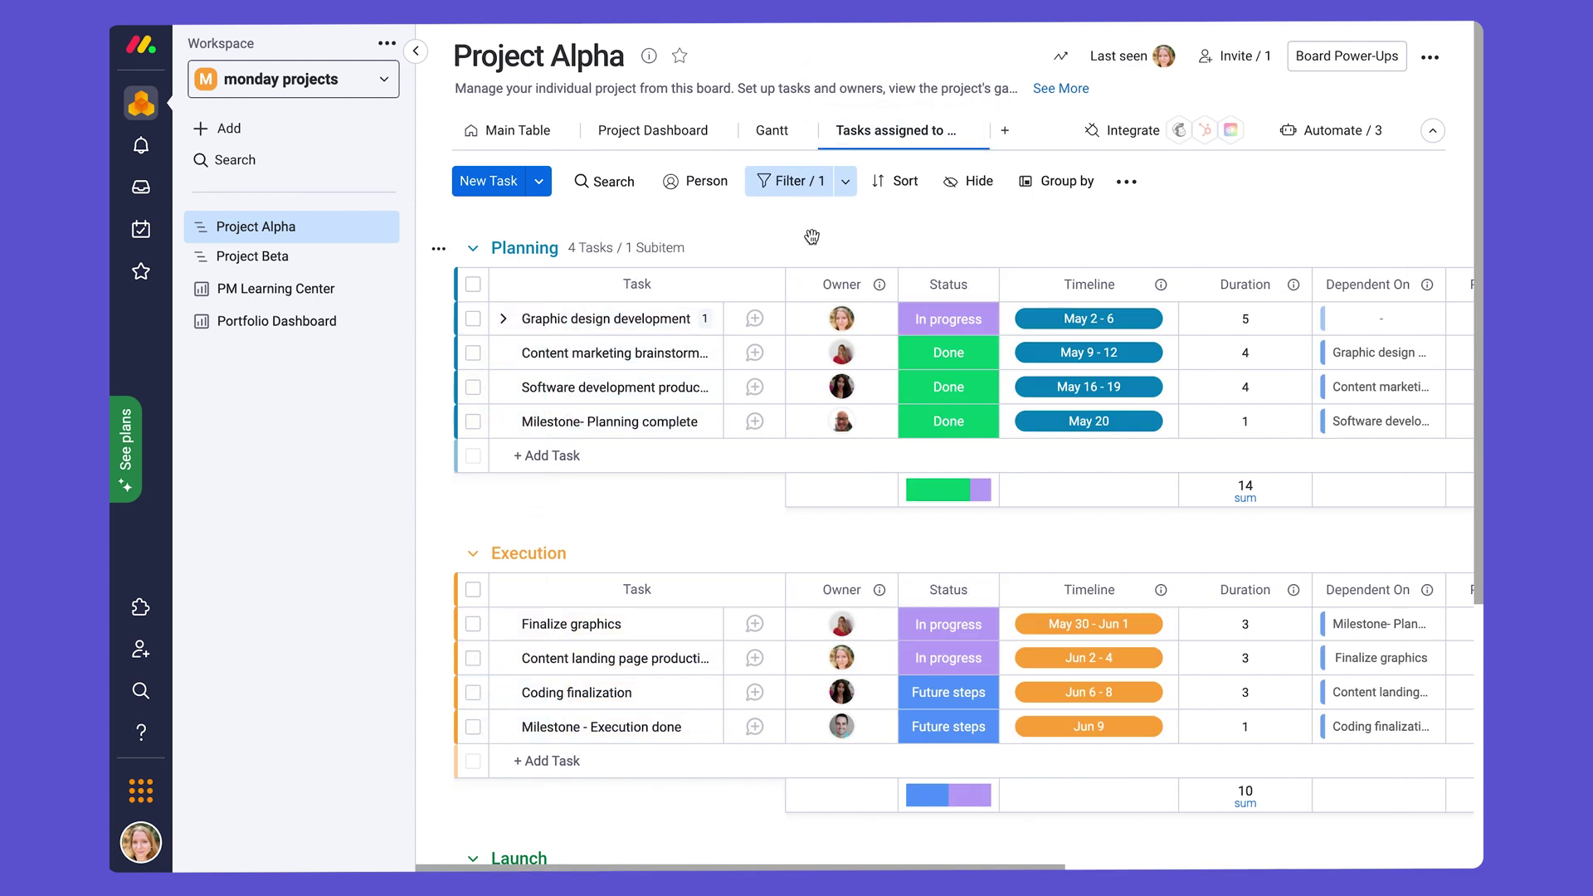
{"action": "left_click", "coordinate": [791, 183]}
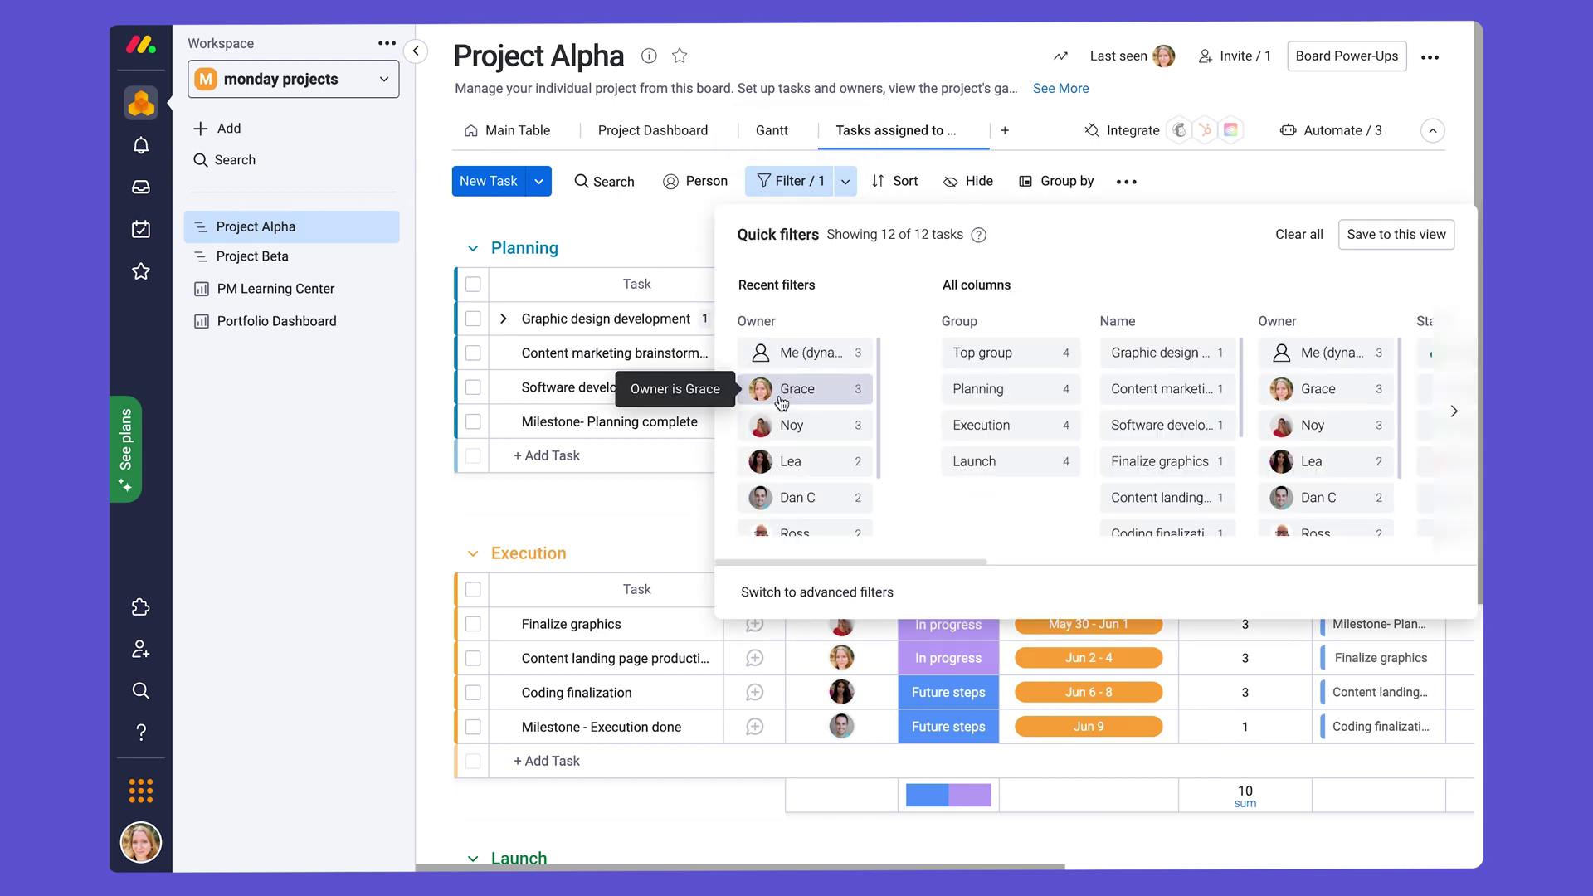
{"action": "left_click", "coordinate": [780, 398]}
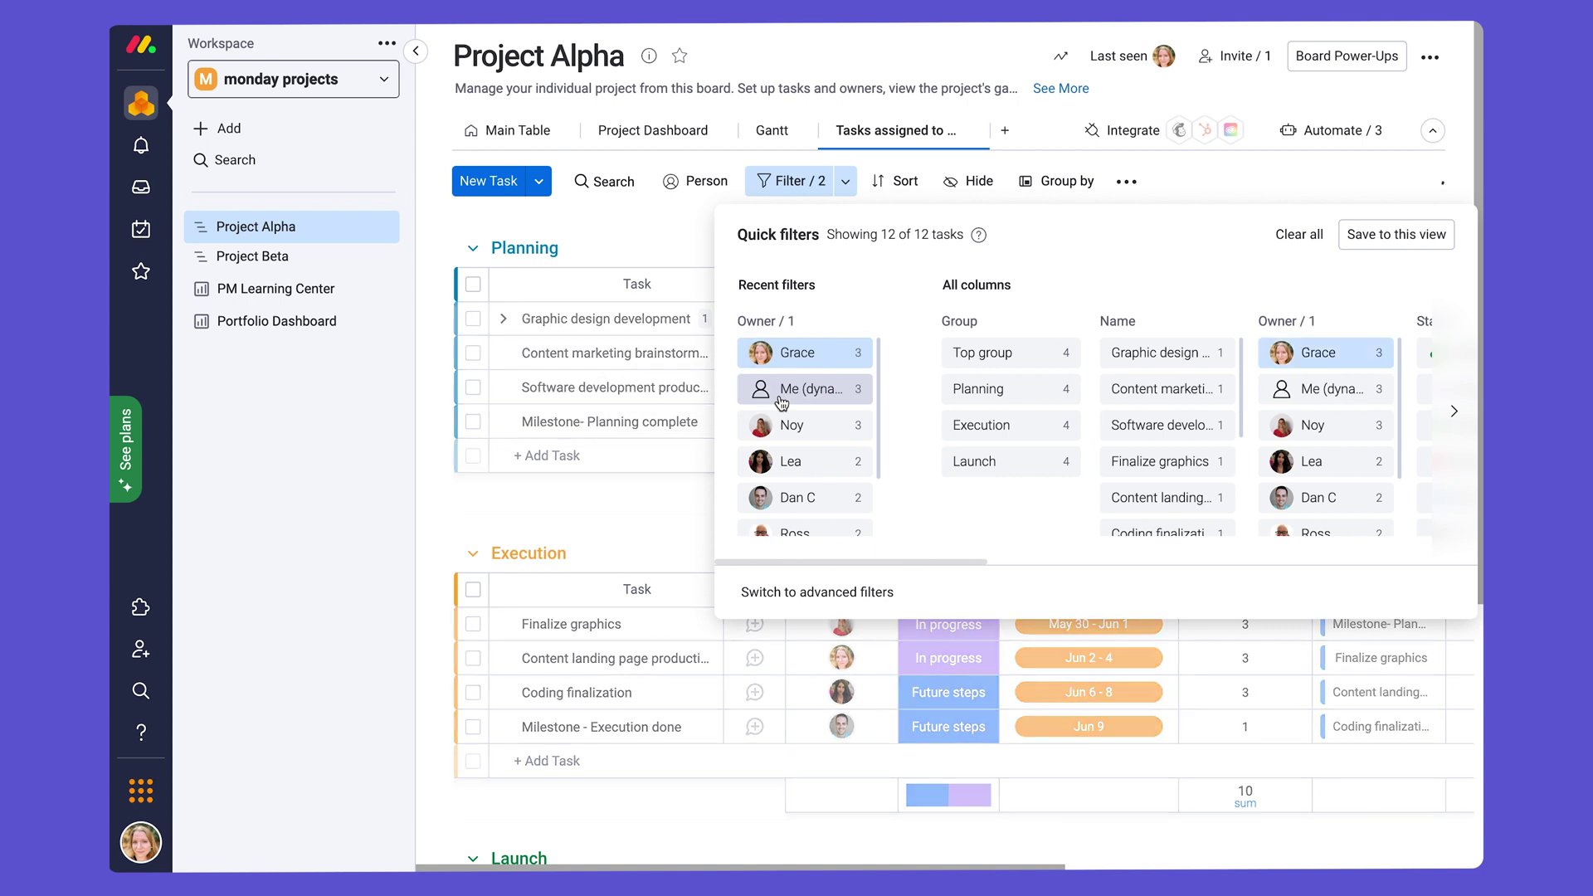
{"action": "left_click", "coordinate": [696, 226]}
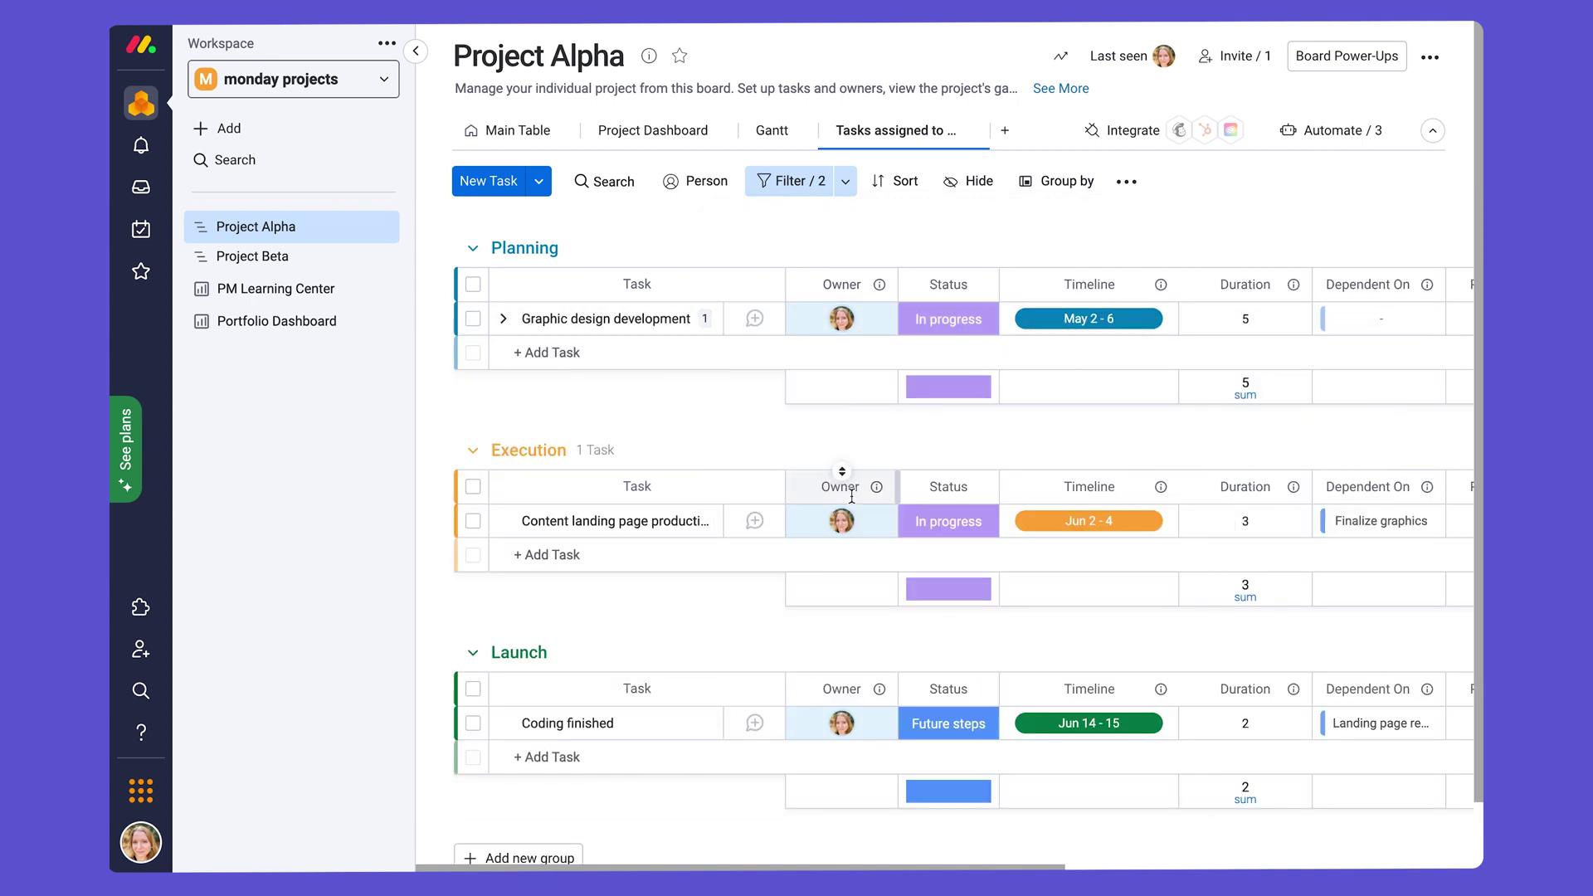
{"action": "mouse_move", "coordinate": [842, 319]}
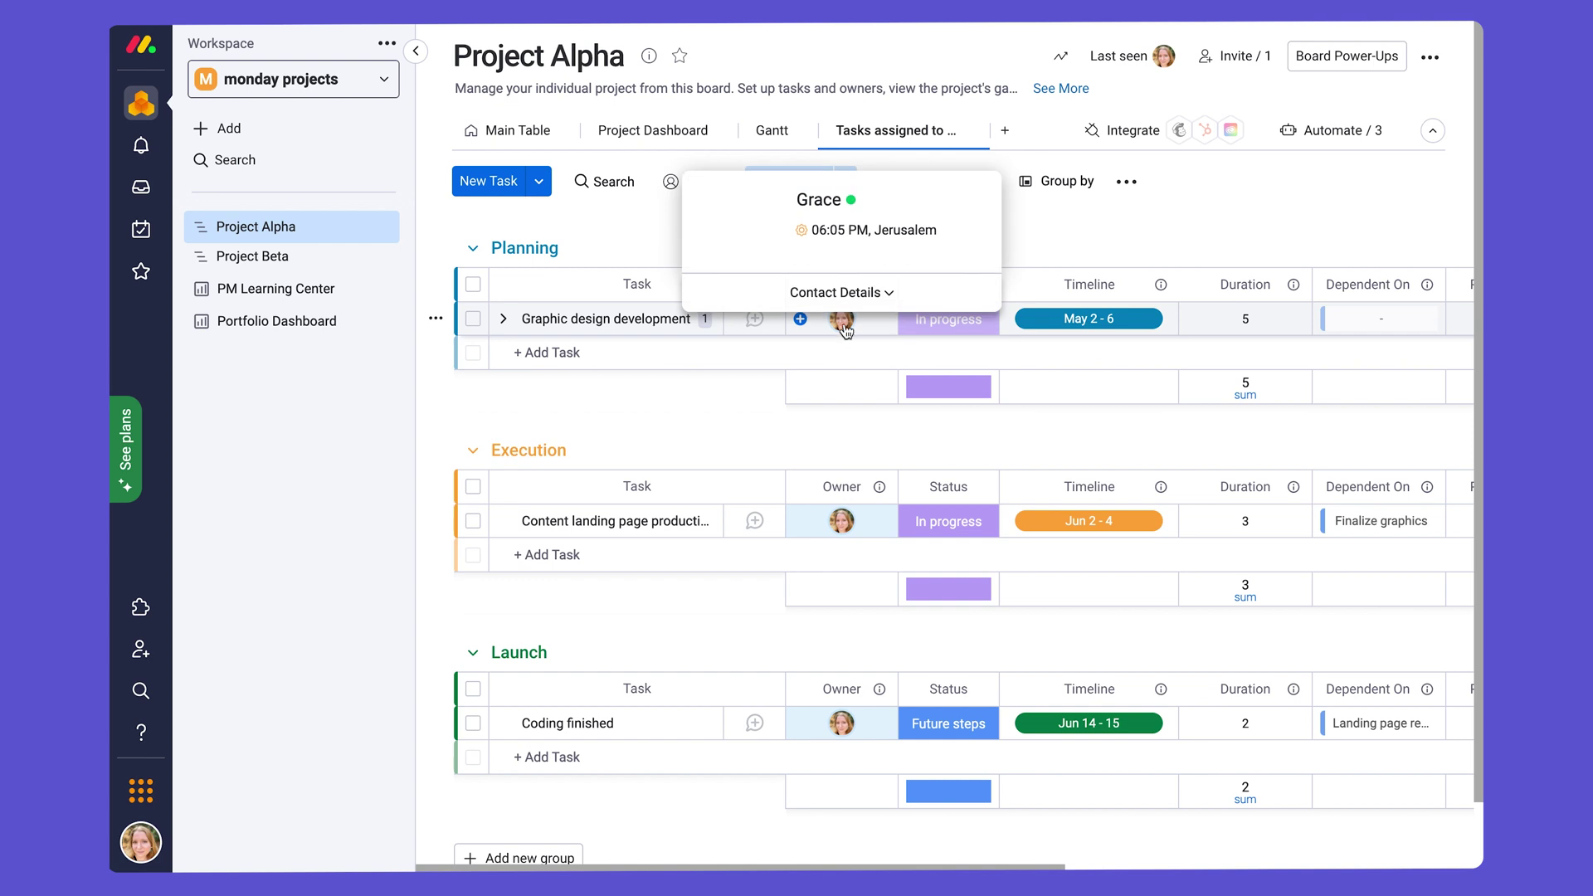
{"action": "left_click", "coordinate": [842, 285]}
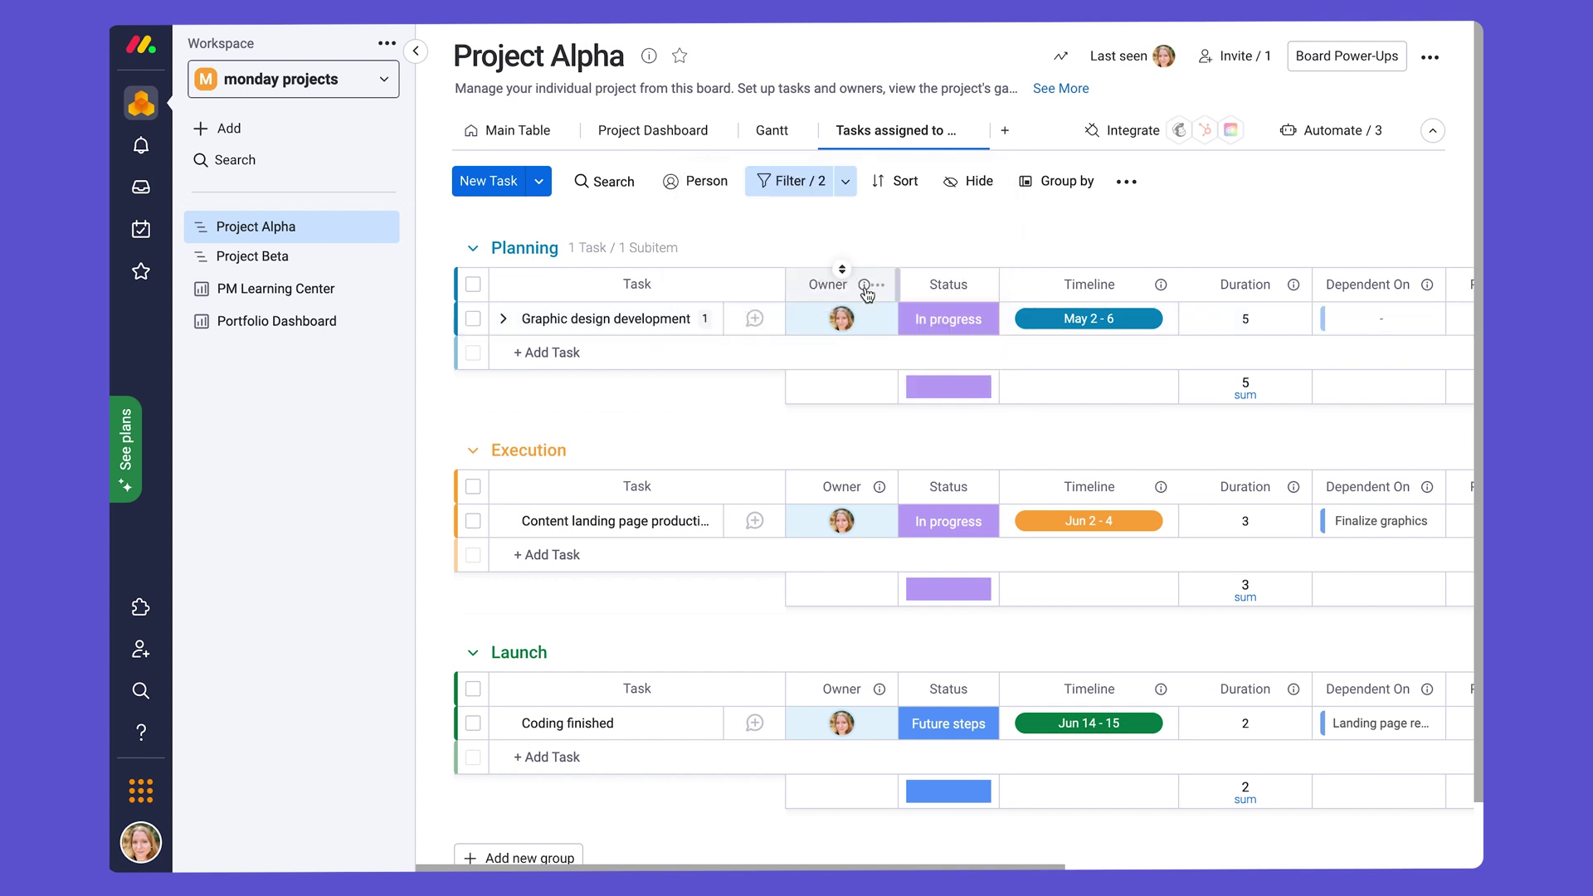
Step: Return to the Main Table and scroll right to the Planned Effort and Effort Spent columns
{"action": "left_click", "coordinate": [516, 135]}
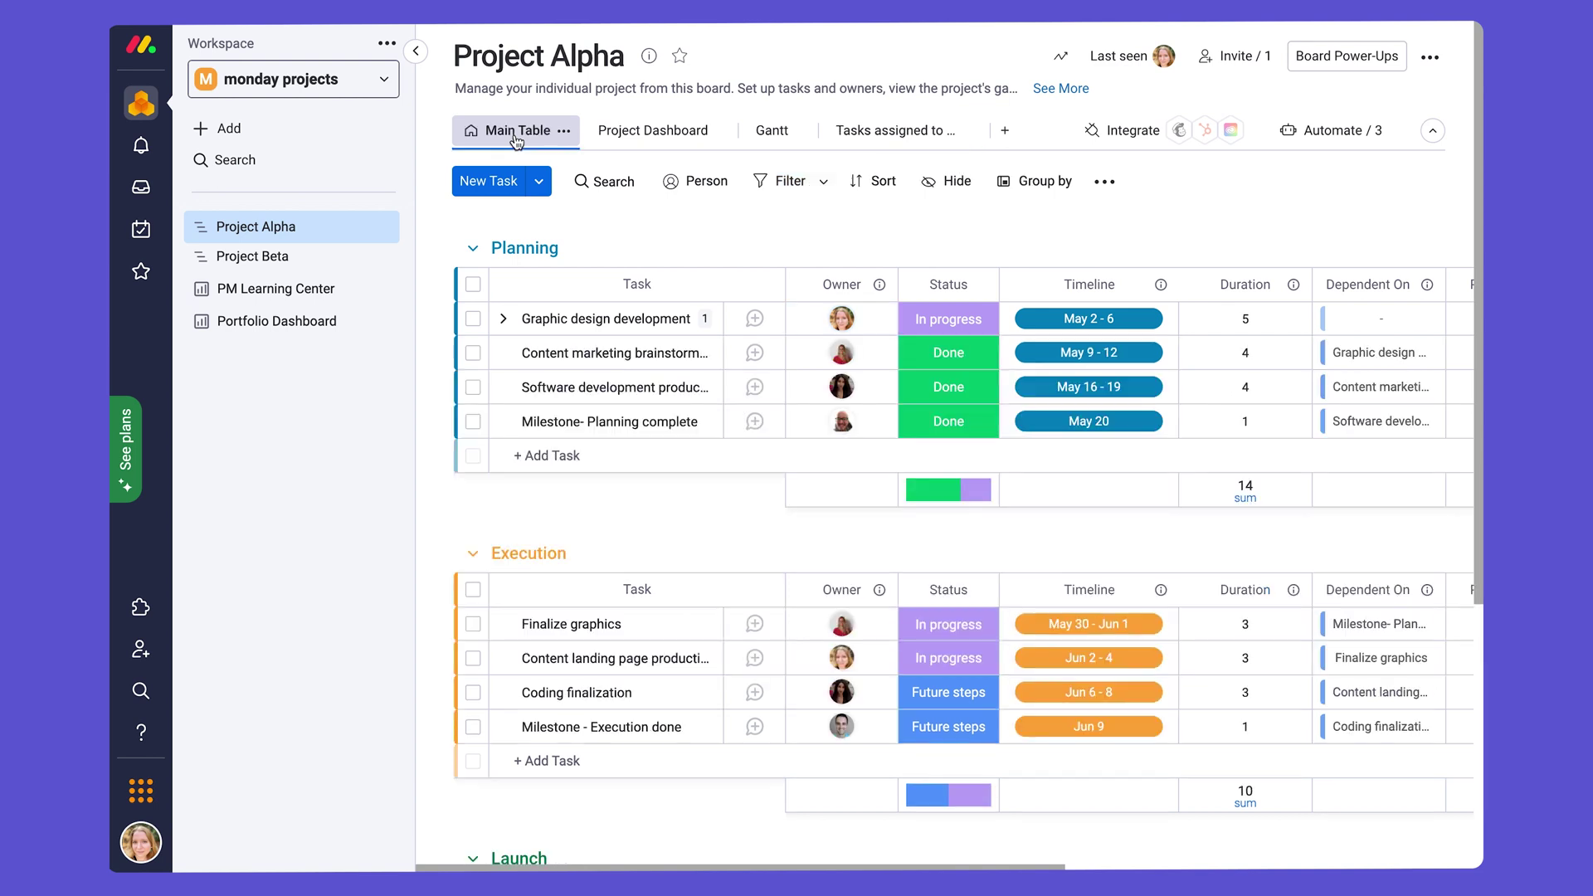
{"action": "scroll", "coordinate": [1208, 208], "scroll_direction": "right", "scroll_amount": 5}
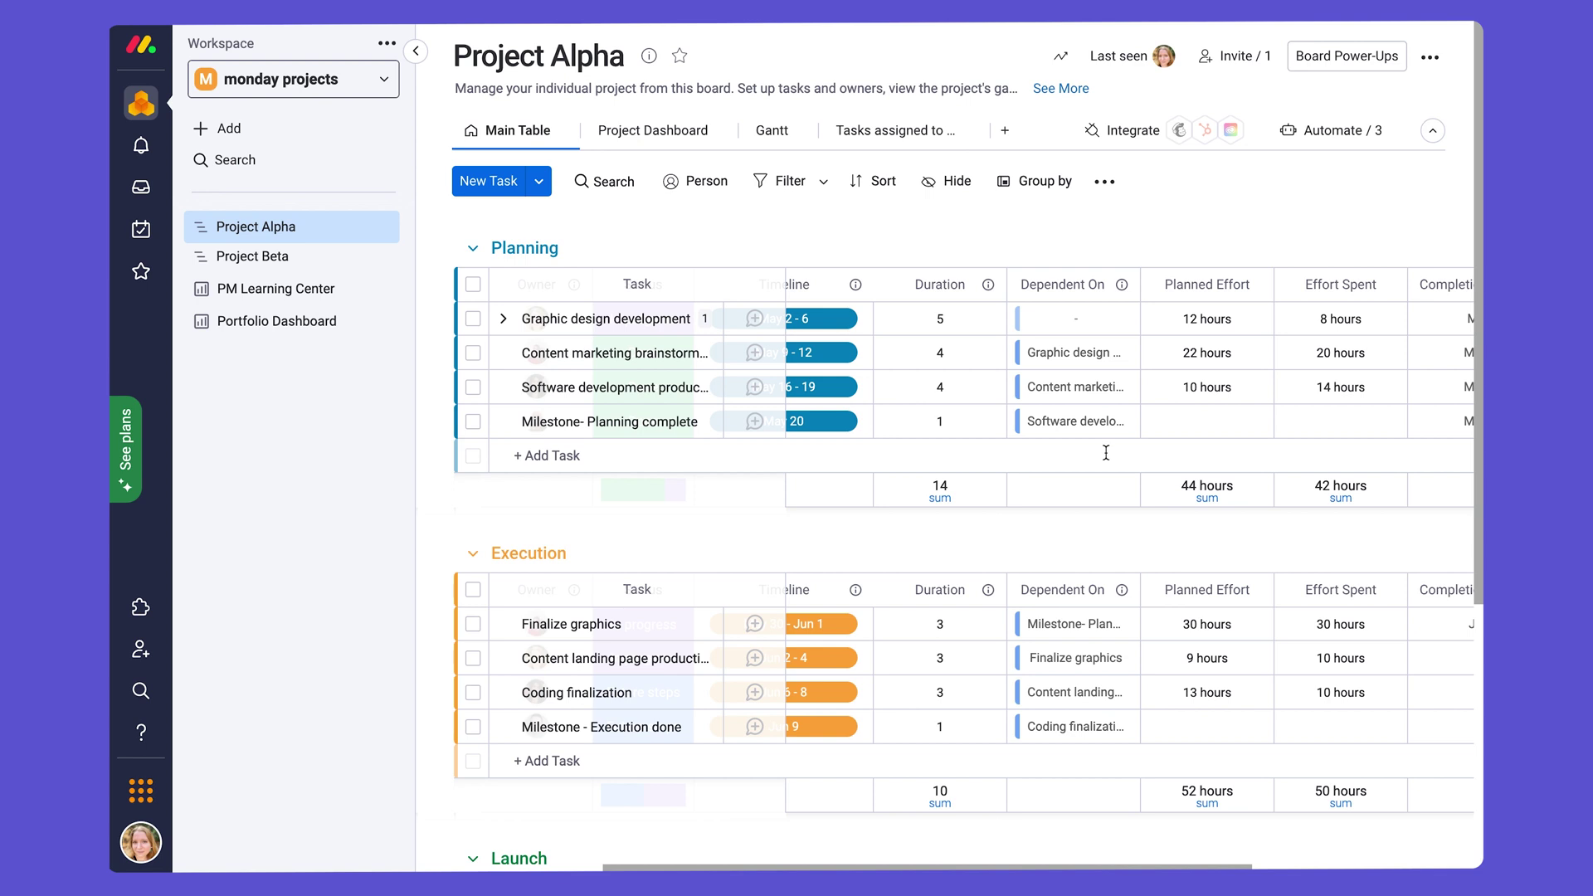
{"action": "scroll", "coordinate": [1106, 452], "scroll_direction": "right", "scroll_amount": 3}
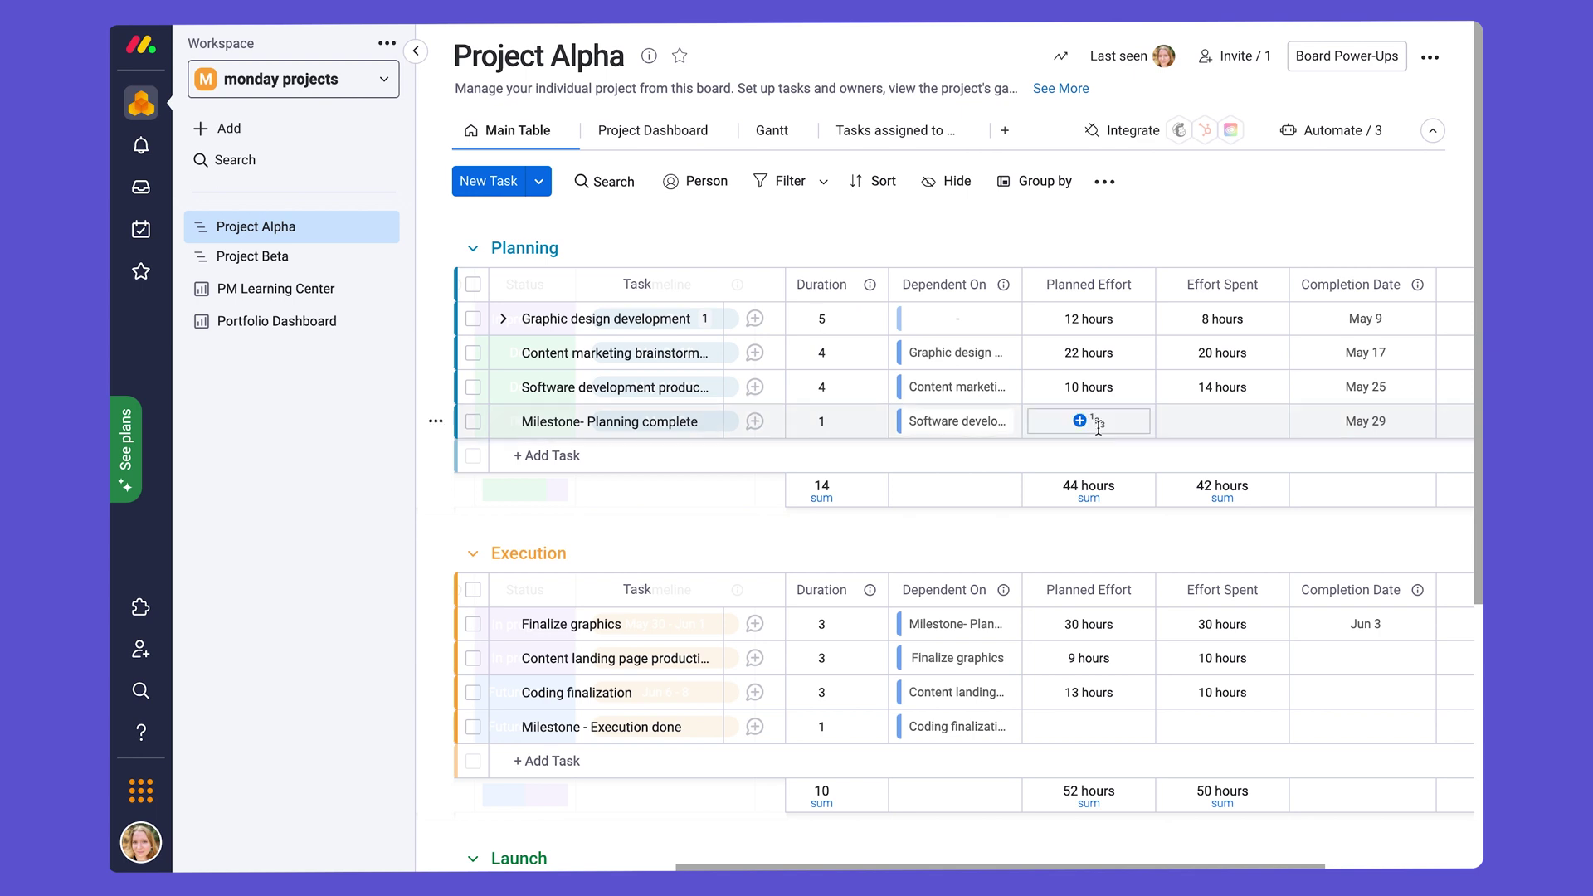
Step: Change the Planned Effort sum's unit to days, then back to hours
{"action": "left_click", "coordinate": [1094, 494]}
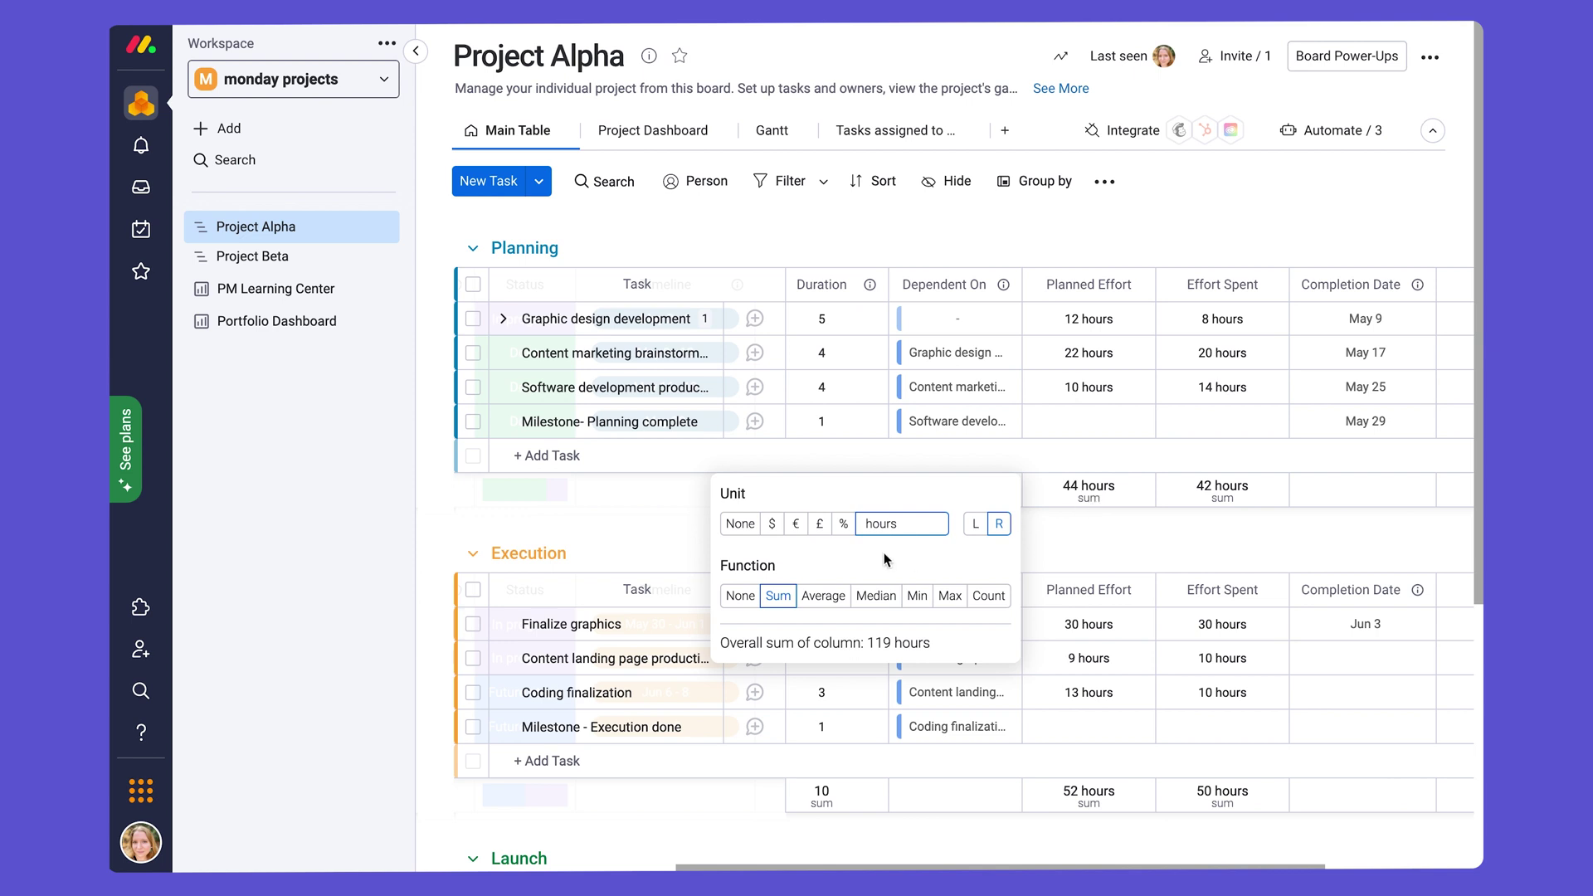
{"action": "double_click", "coordinate": [908, 517]}
{"action": "type", "text": "days"}
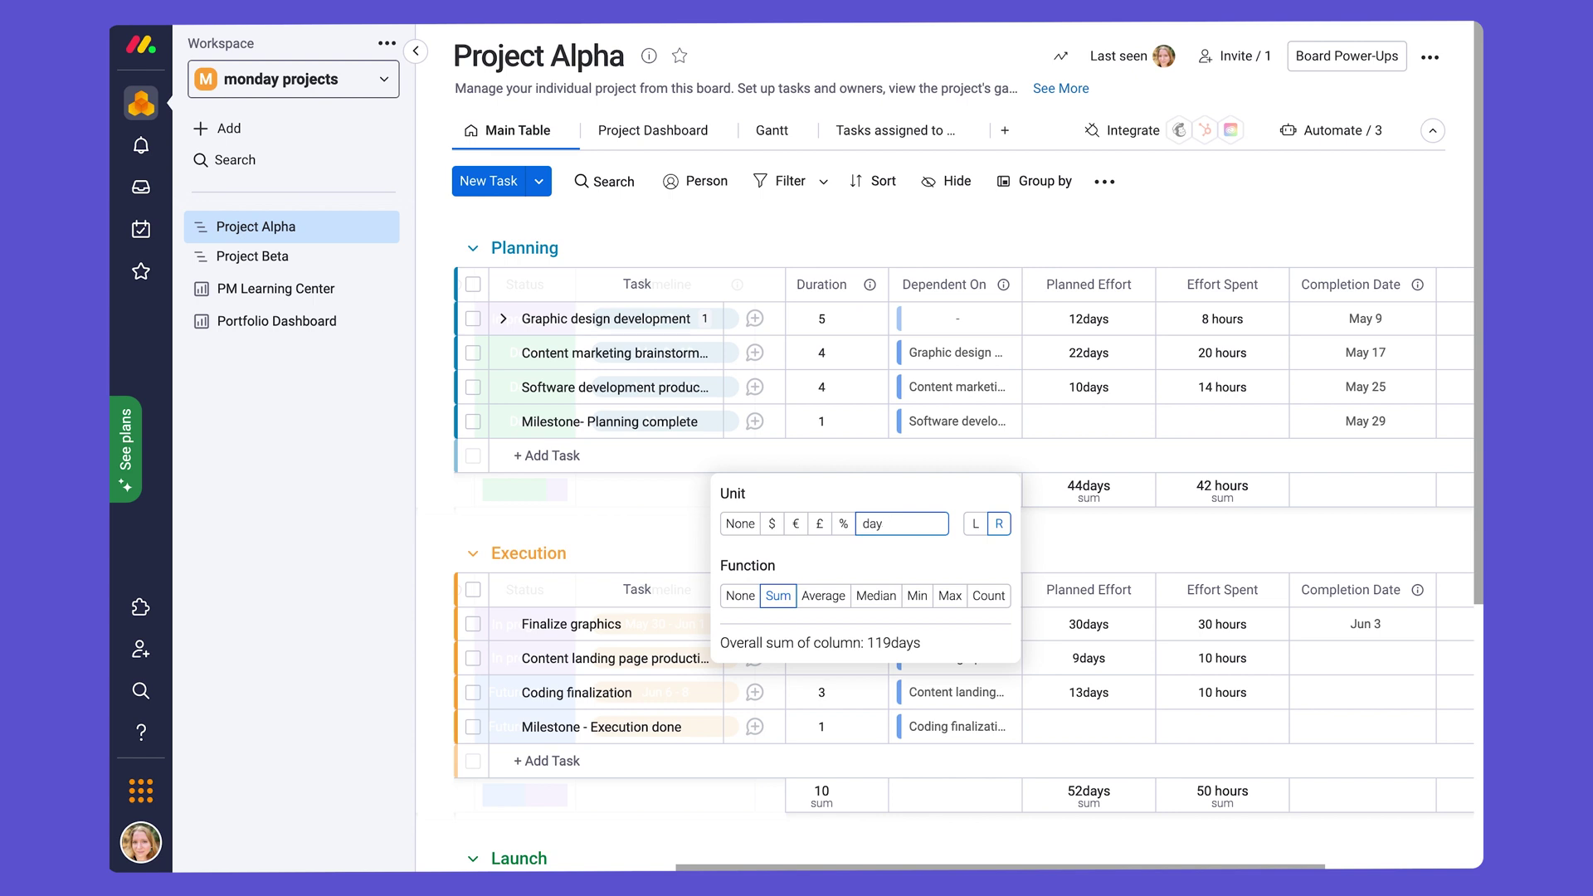
{"action": "key", "text": "BackSpace"}
{"action": "key", "text": "BackSpace"}
{"action": "key", "text": "BackSpace"}
{"action": "type", "text": "houe"}
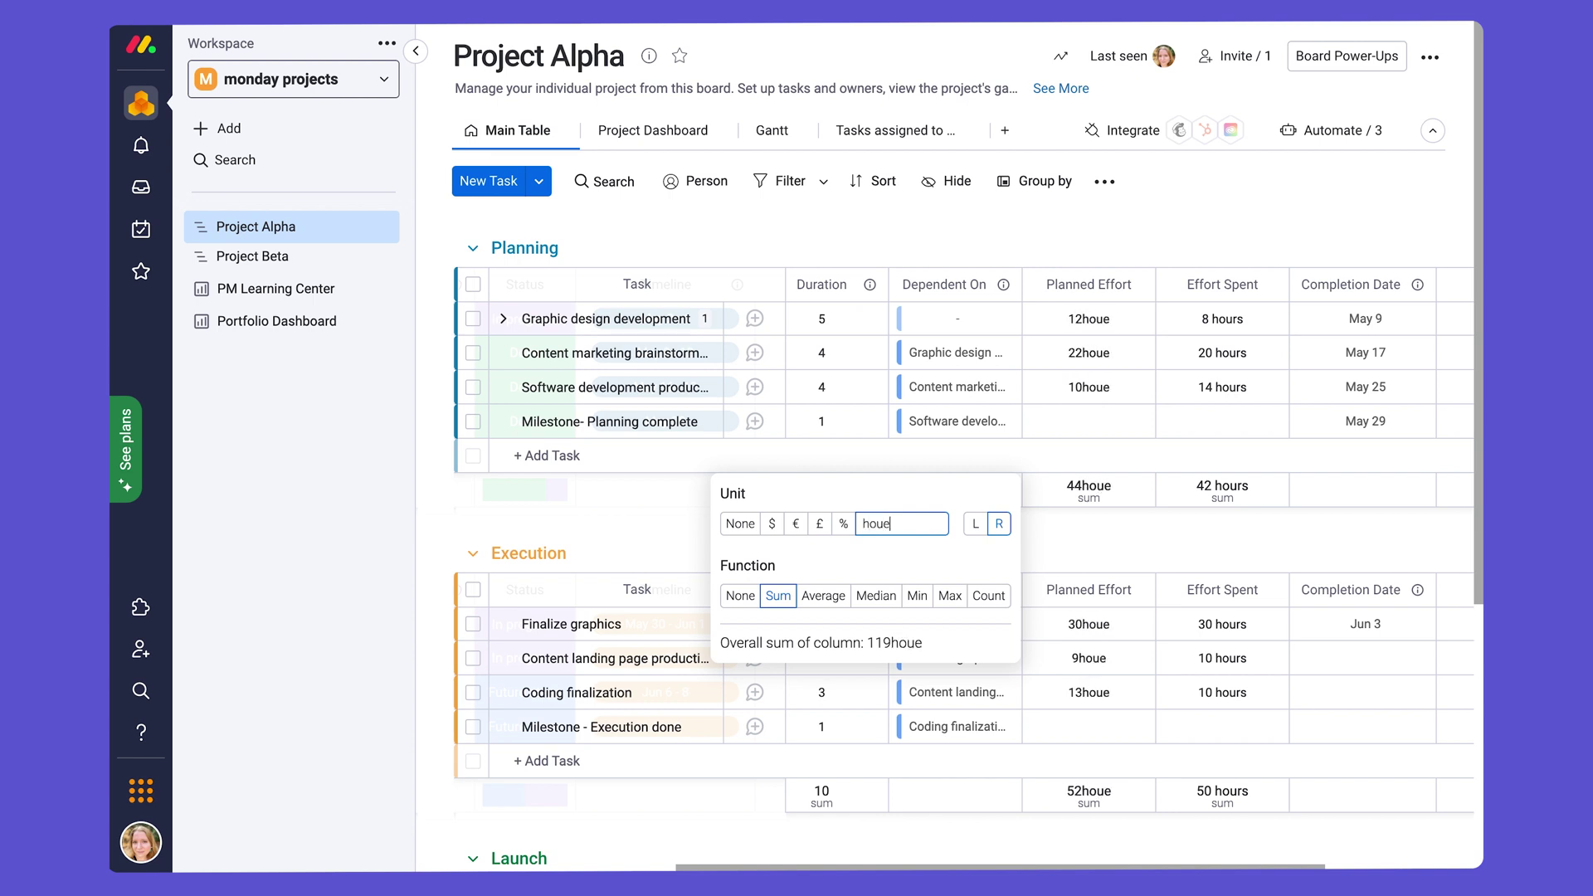
{"action": "key", "text": "BackSpace"}
{"action": "type", "text": "rs"}
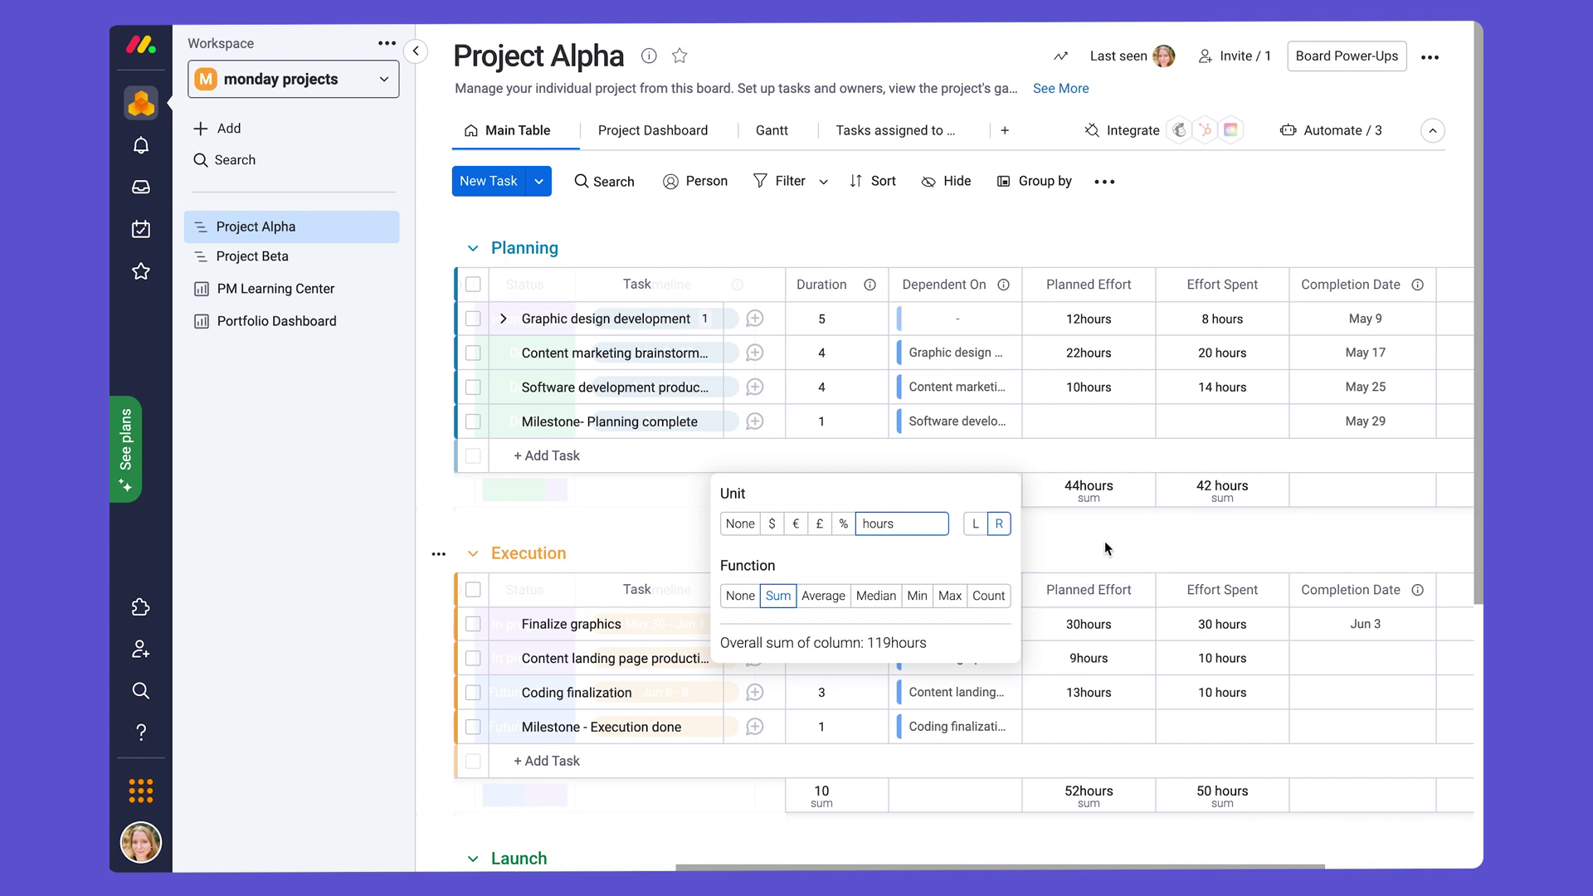
{"action": "left_click", "coordinate": [1104, 541]}
Step: Edit and confirm the first task's Planned Effort value
{"action": "left_click", "coordinate": [1092, 317]}
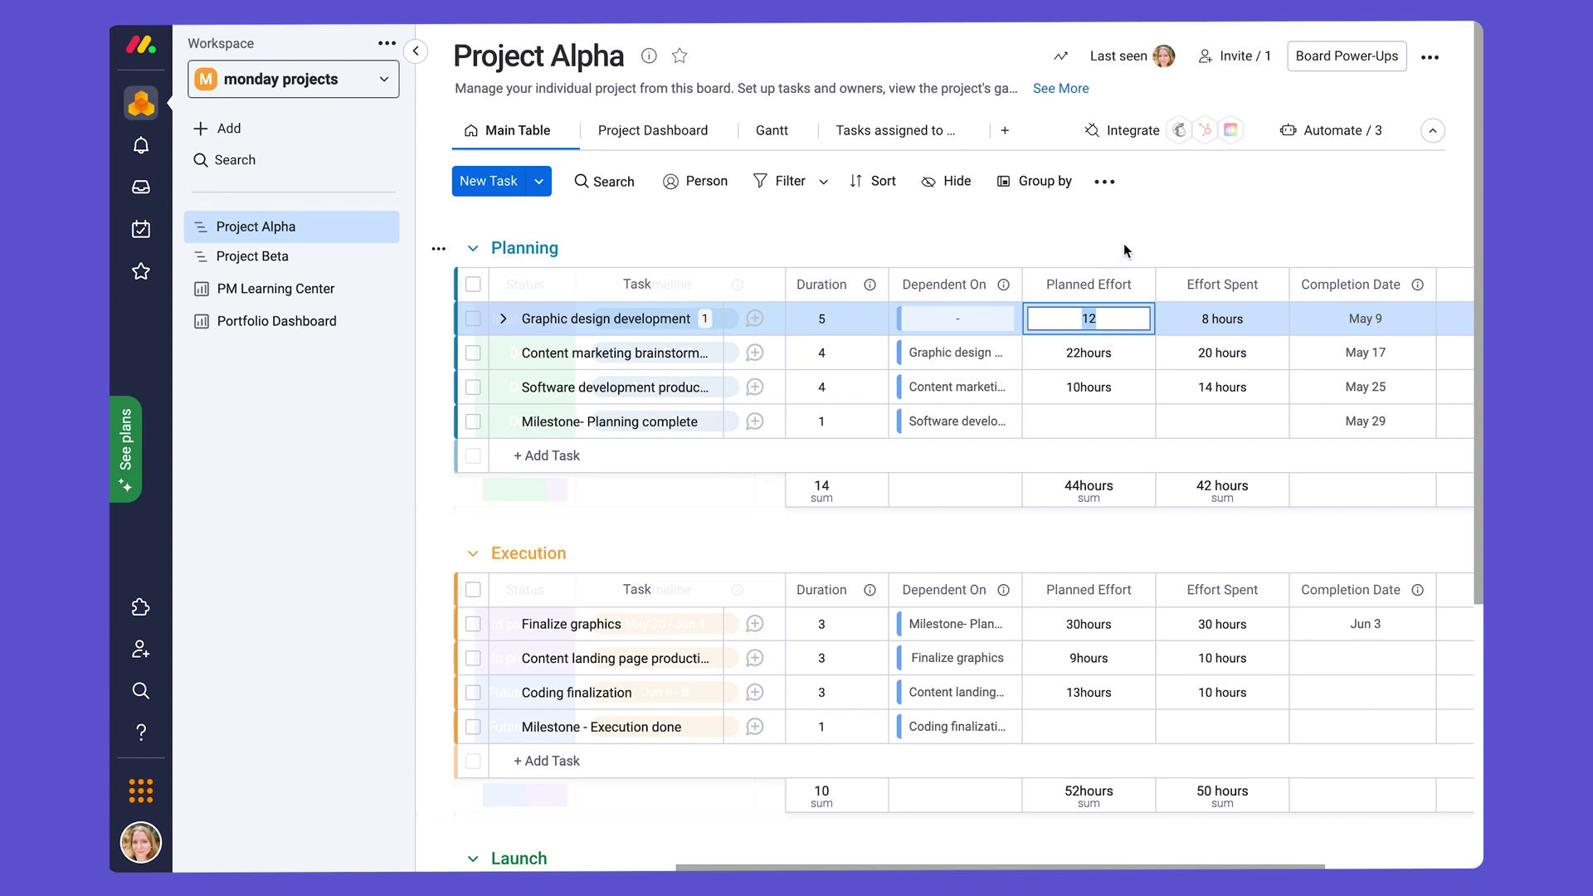
{"action": "key", "text": "Return"}
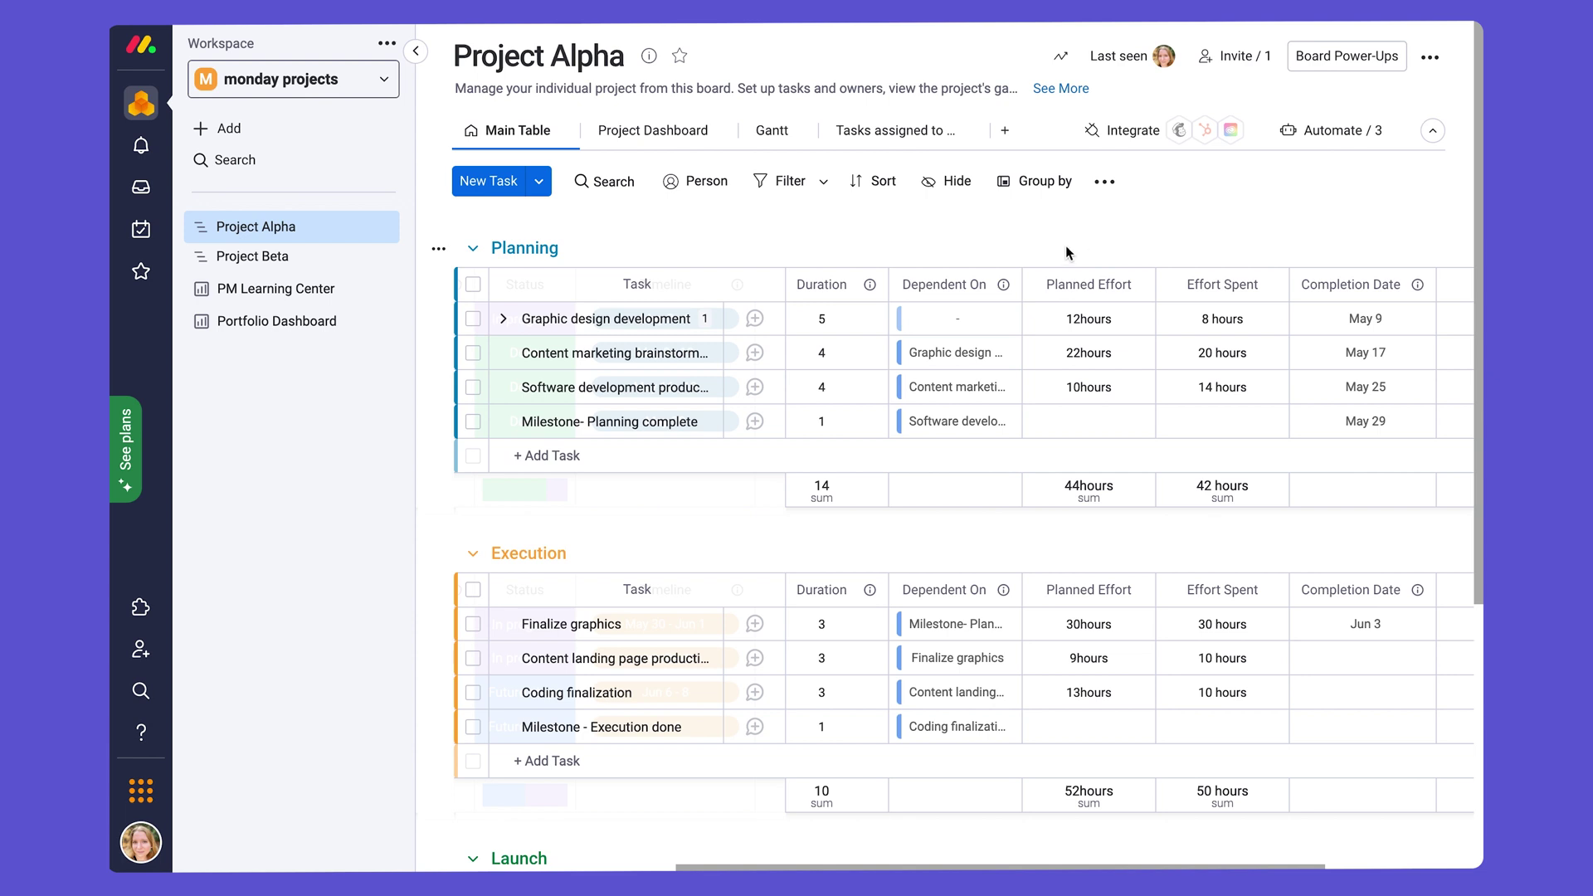
{"action": "scroll", "coordinate": [1066, 246], "scroll_direction": "left", "scroll_amount": 4}
{"action": "scroll", "coordinate": [1068, 252], "scroll_direction": "left", "scroll_amount": 4}
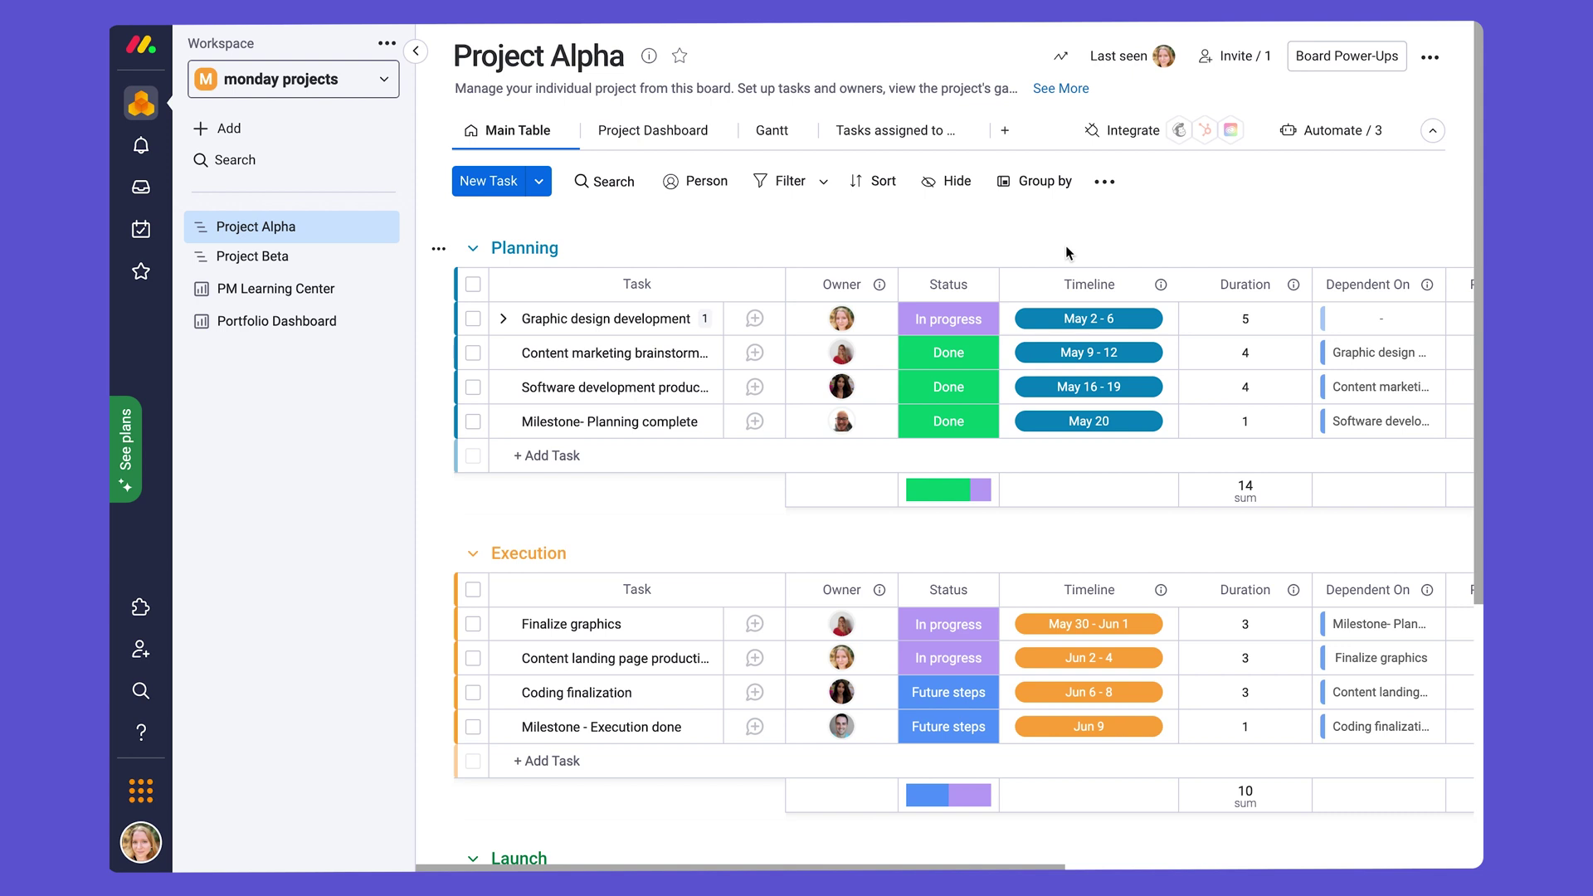
Step: Scroll right past the effort and completion columns and open the add-column type list
{"action": "scroll", "coordinate": [1262, 246], "scroll_direction": "right", "scroll_amount": 10}
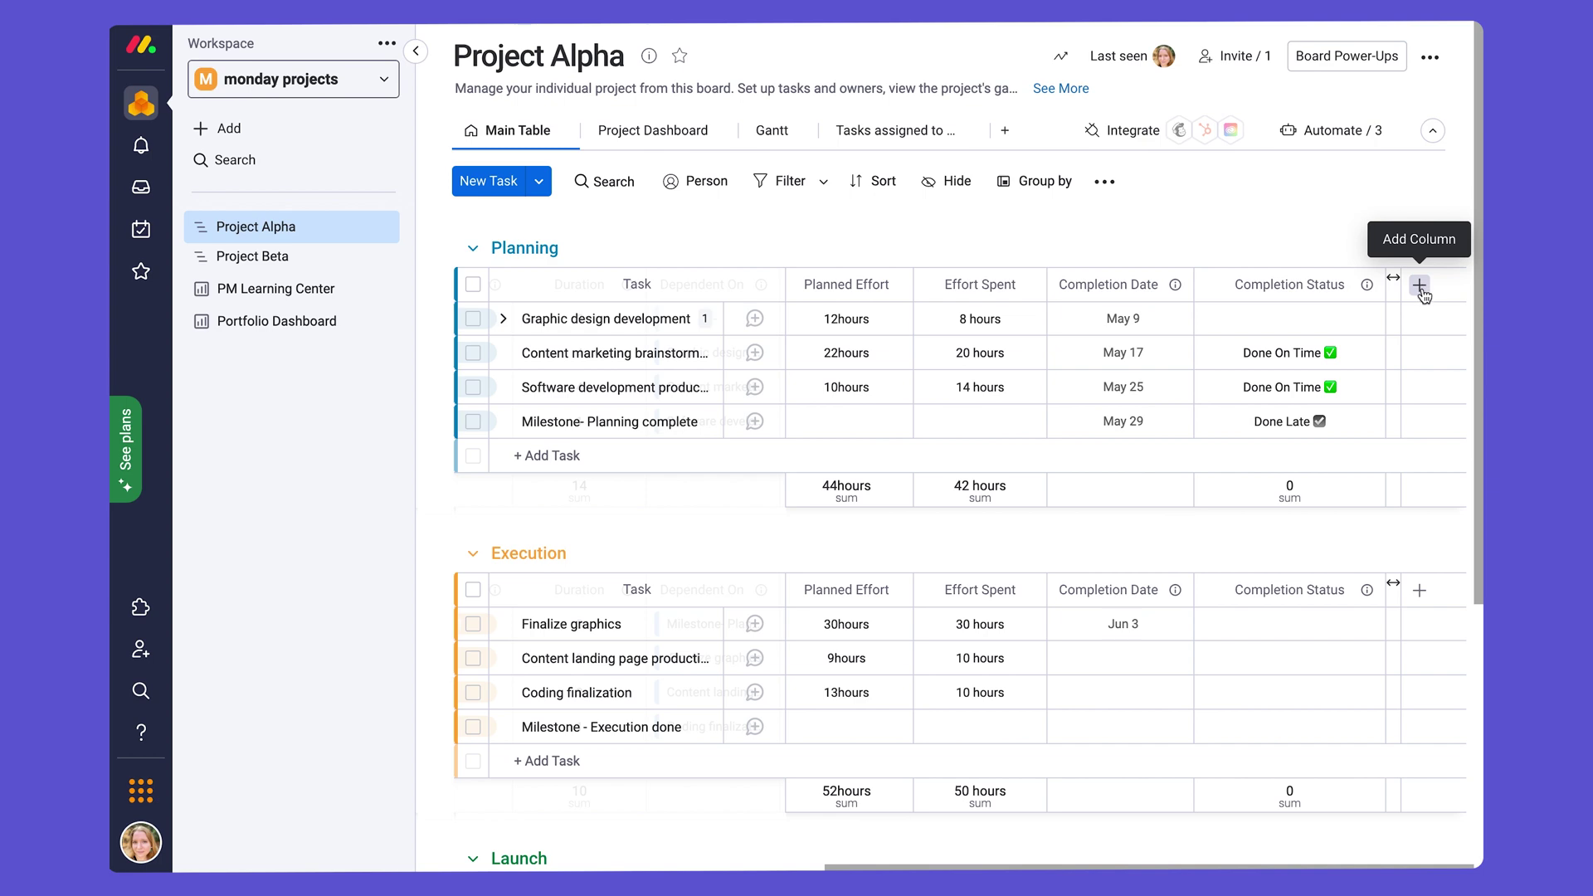
{"action": "left_click", "coordinate": [1422, 291]}
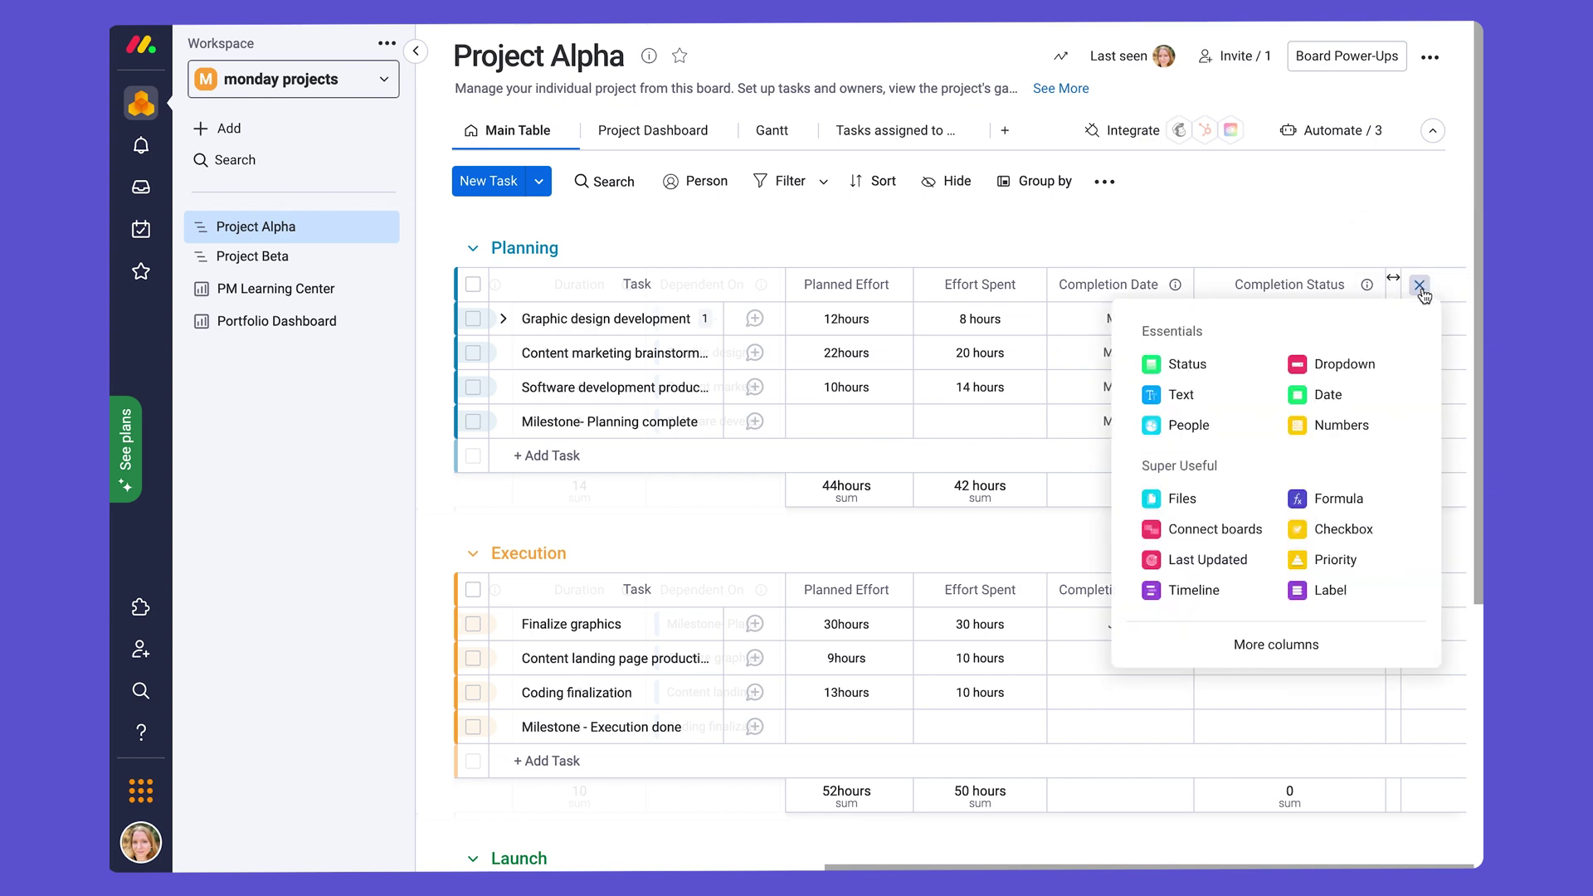
{"action": "left_click", "coordinate": [1358, 652]}
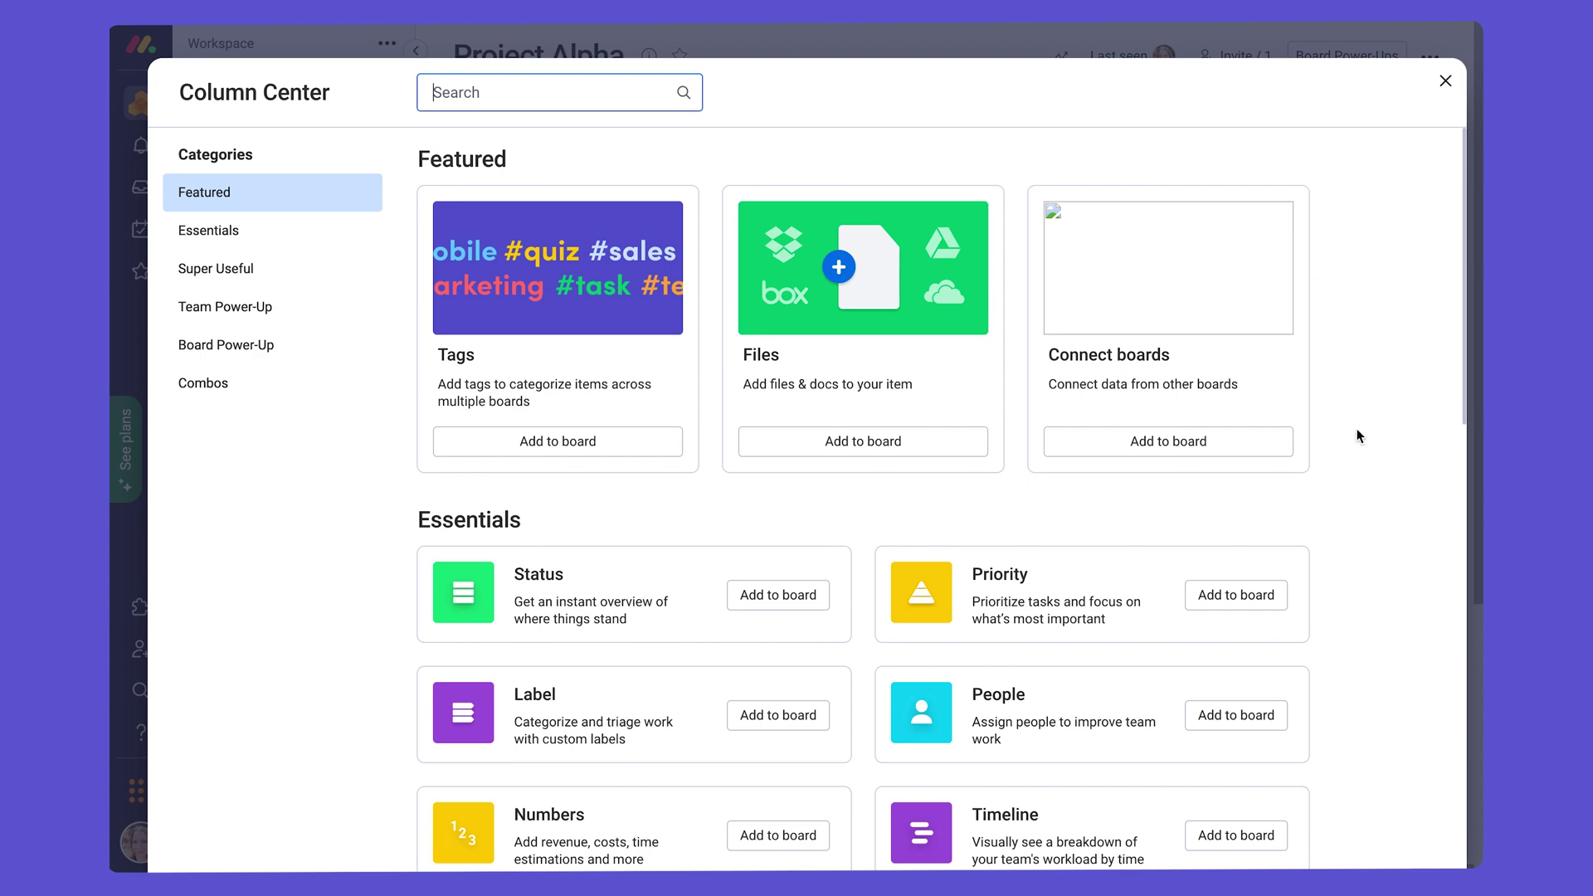
{"action": "scroll", "coordinate": [1353, 419], "scroll_direction": "down", "scroll_amount": 2}
{"action": "scroll", "coordinate": [1358, 436], "scroll_direction": "down", "scroll_amount": 15}
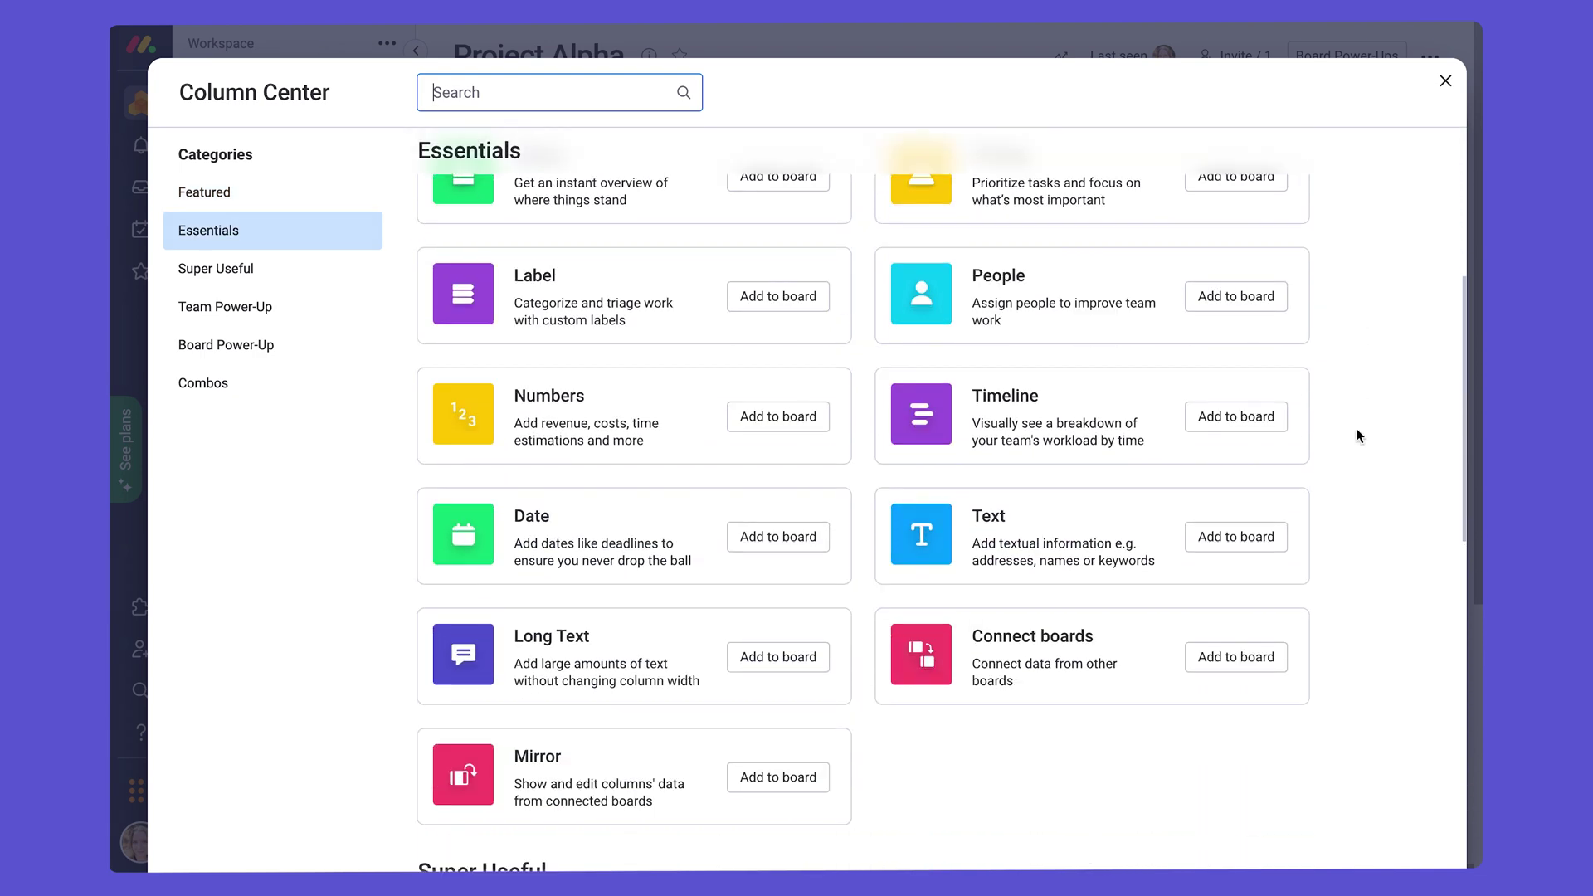
{"action": "scroll", "coordinate": [1358, 435], "scroll_direction": "down", "scroll_amount": 12}
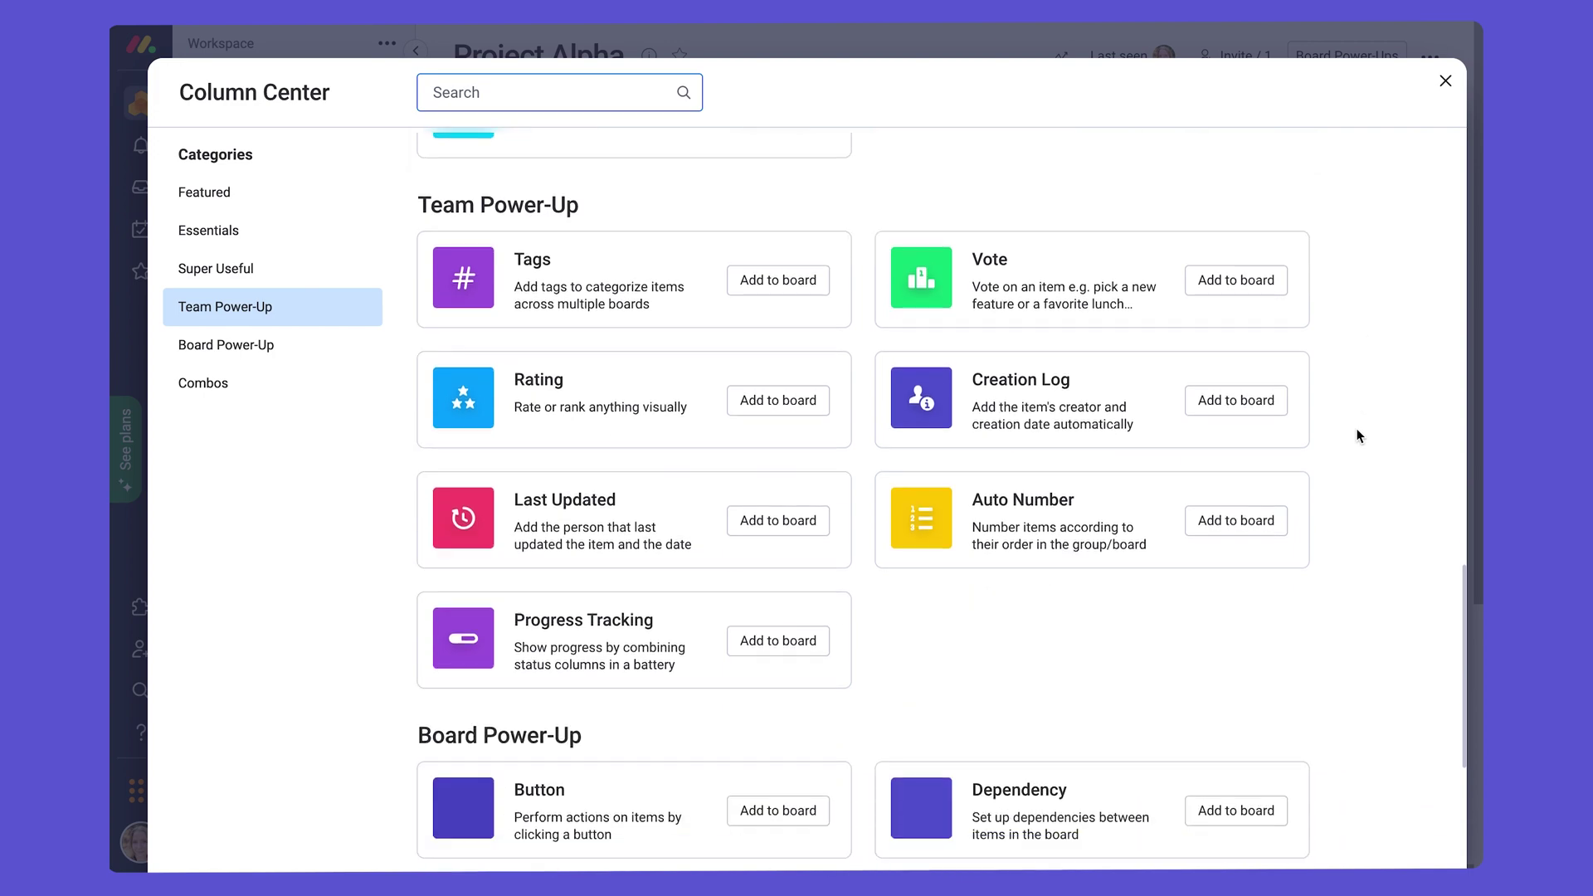
{"action": "scroll", "coordinate": [1358, 436], "scroll_direction": "down", "scroll_amount": 2}
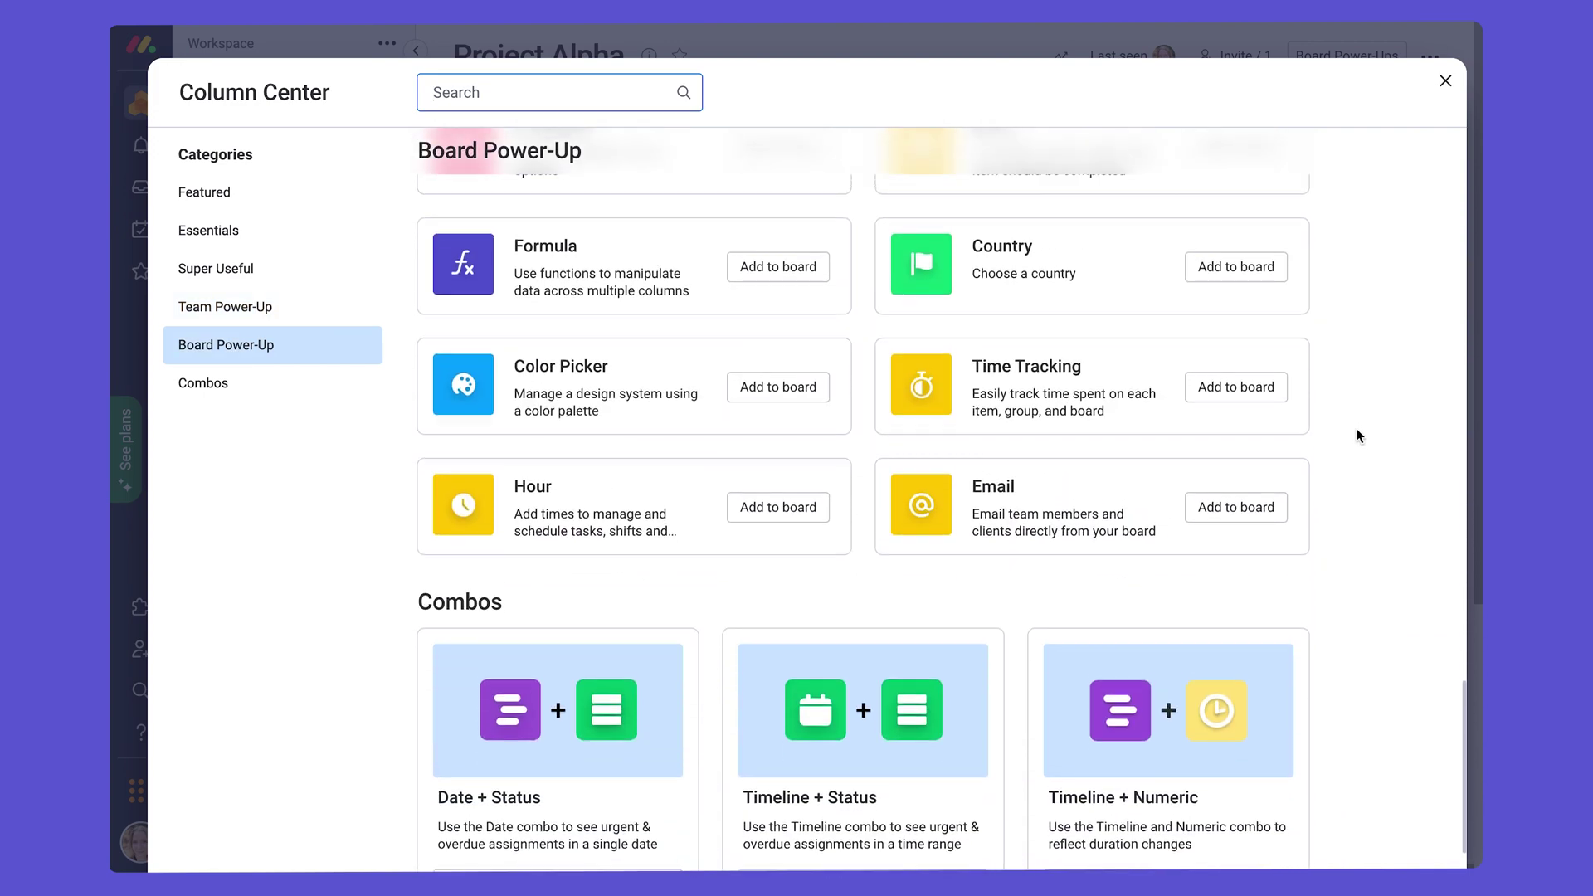
{"action": "scroll", "coordinate": [1358, 436], "scroll_direction": "up", "scroll_amount": 10}
{"action": "scroll", "coordinate": [1359, 436], "scroll_direction": "up", "scroll_amount": 6}
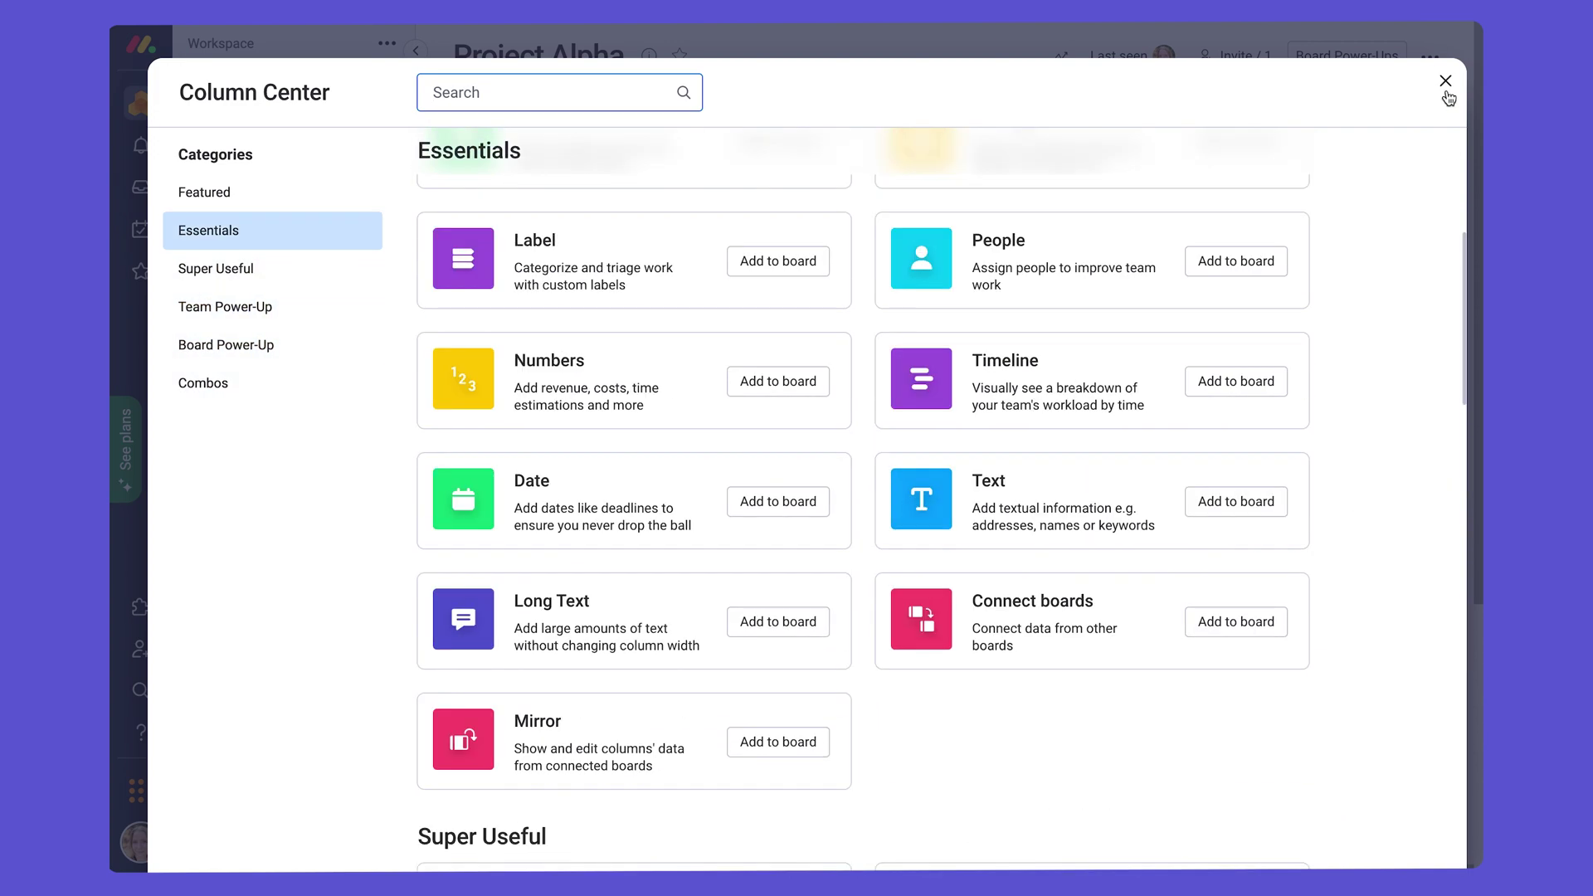
{"action": "left_click", "coordinate": [1445, 80]}
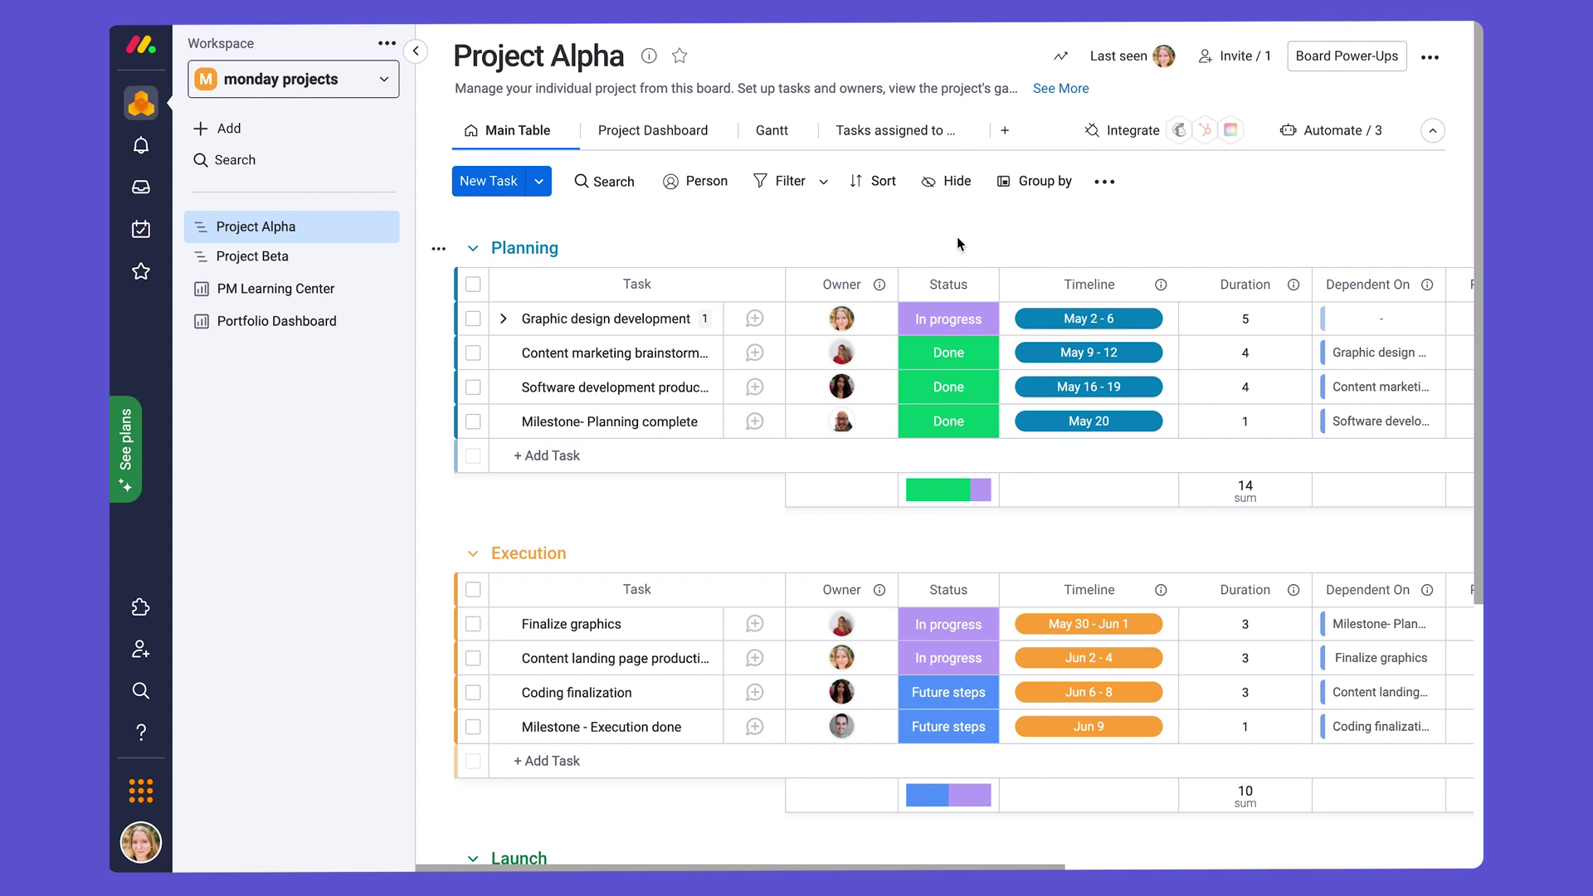
Step: Reveal the Open control on the Graphic design development row
{"action": "mouse_move", "coordinate": [695, 320]}
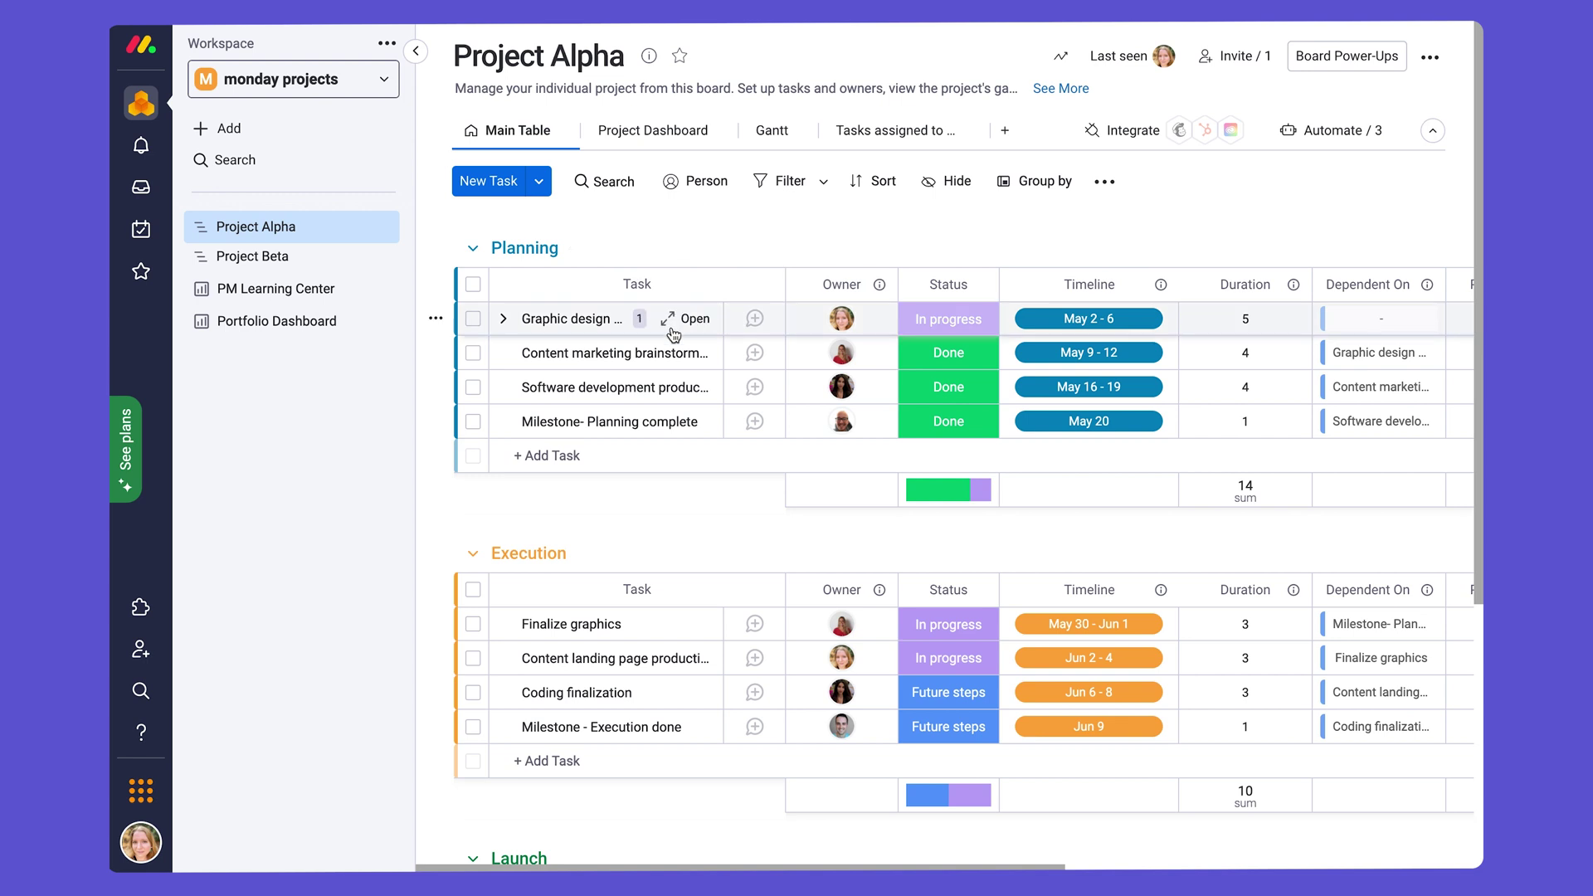
Step: Post an update mentioning a teammate: 'how is this task coming along? :)', then view Files
{"action": "left_click", "coordinate": [696, 321]}
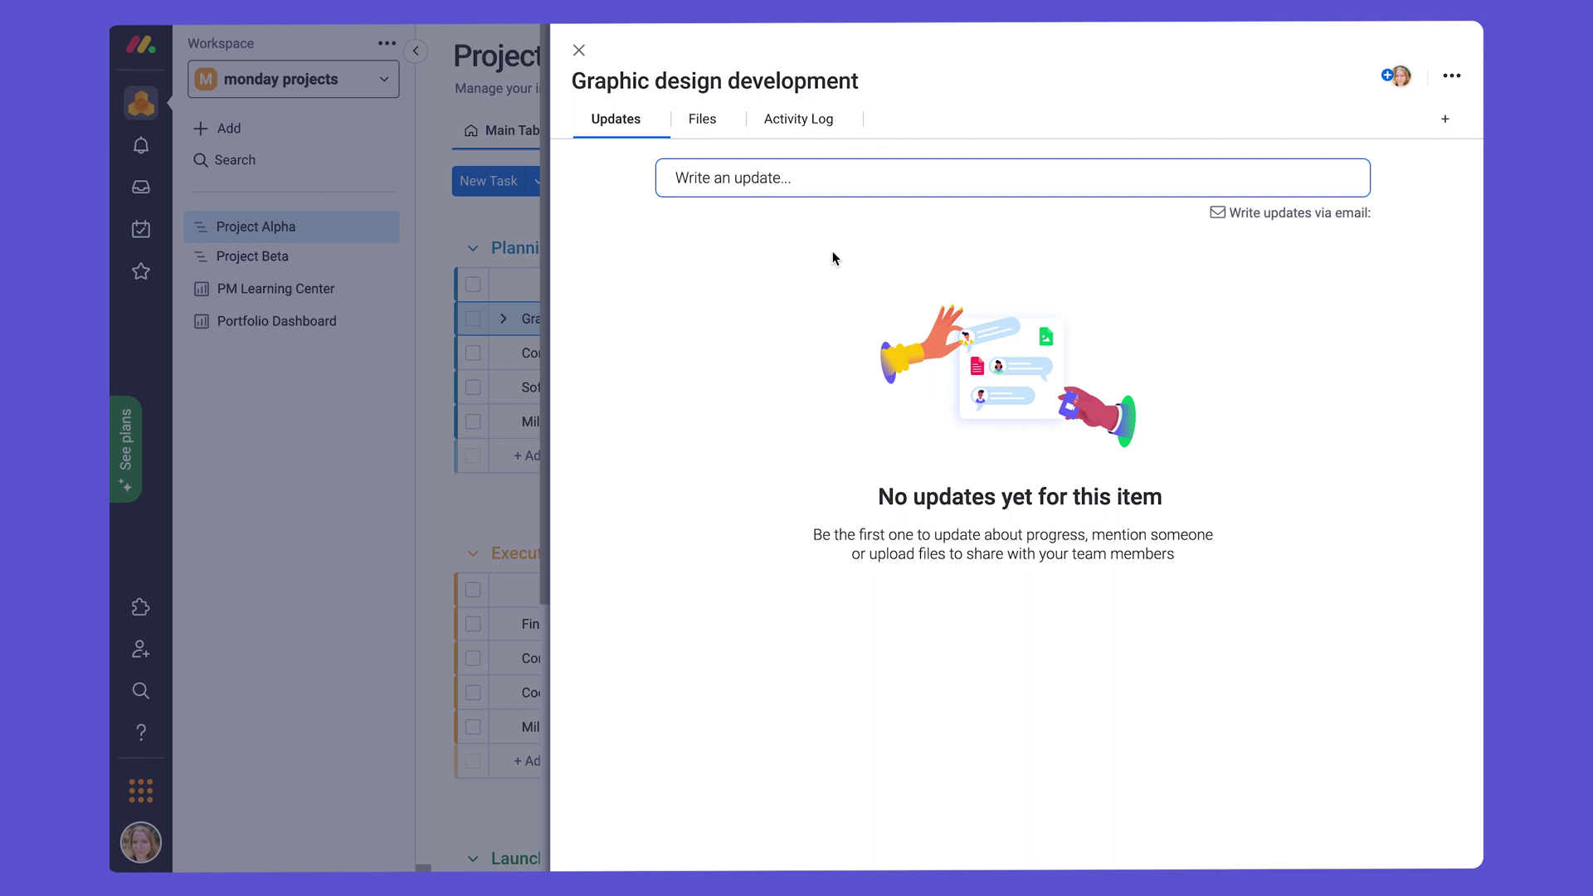
{"action": "left_click", "coordinate": [804, 182]}
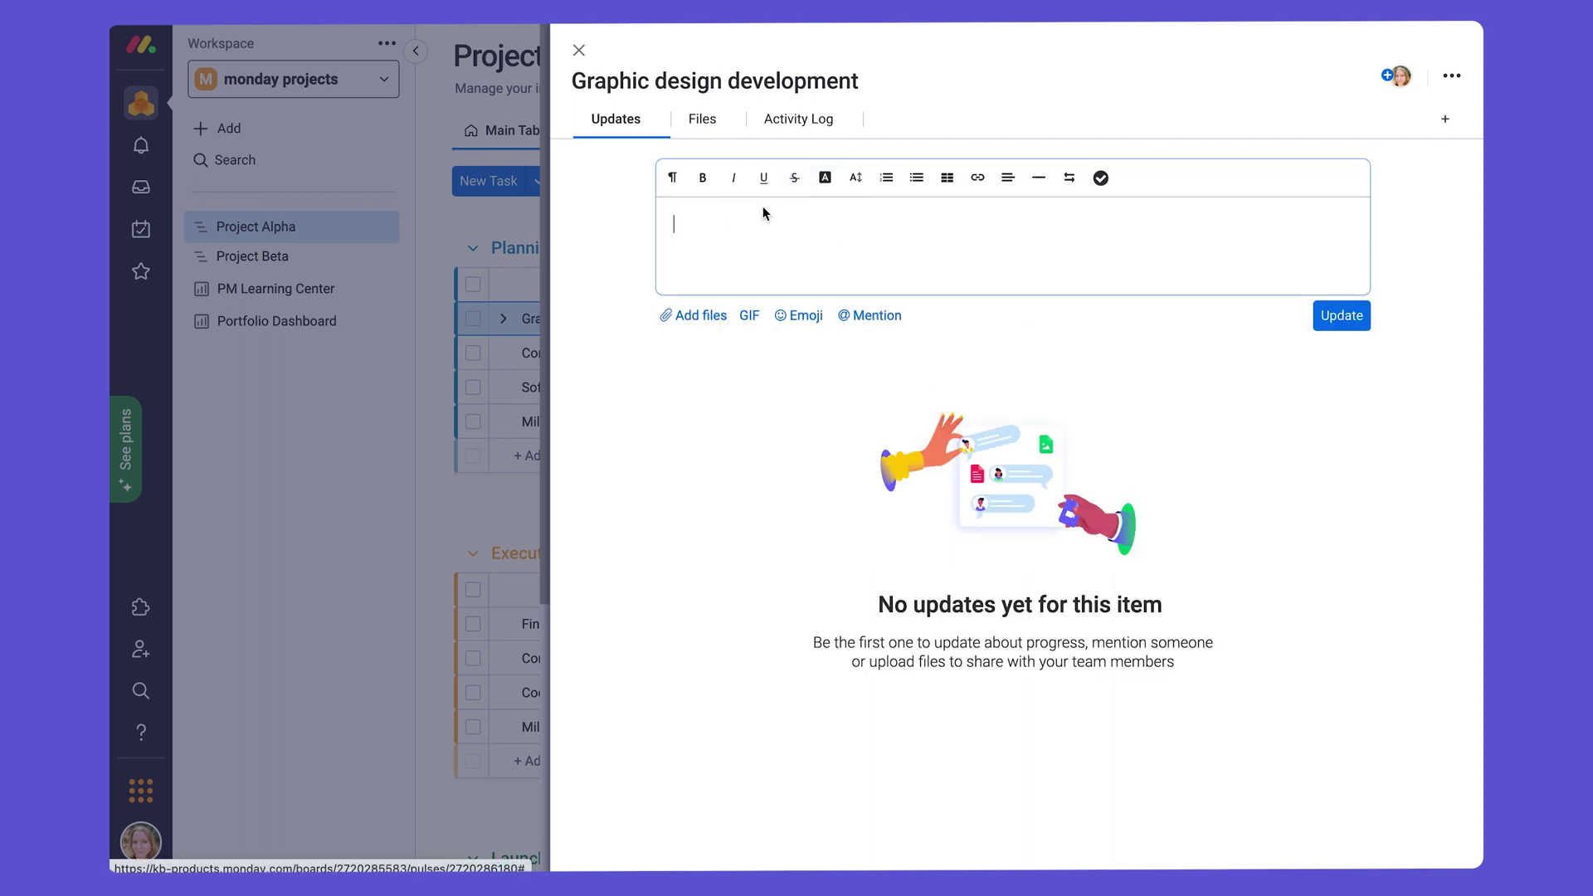
{"action": "type", "text": "@Lea"}
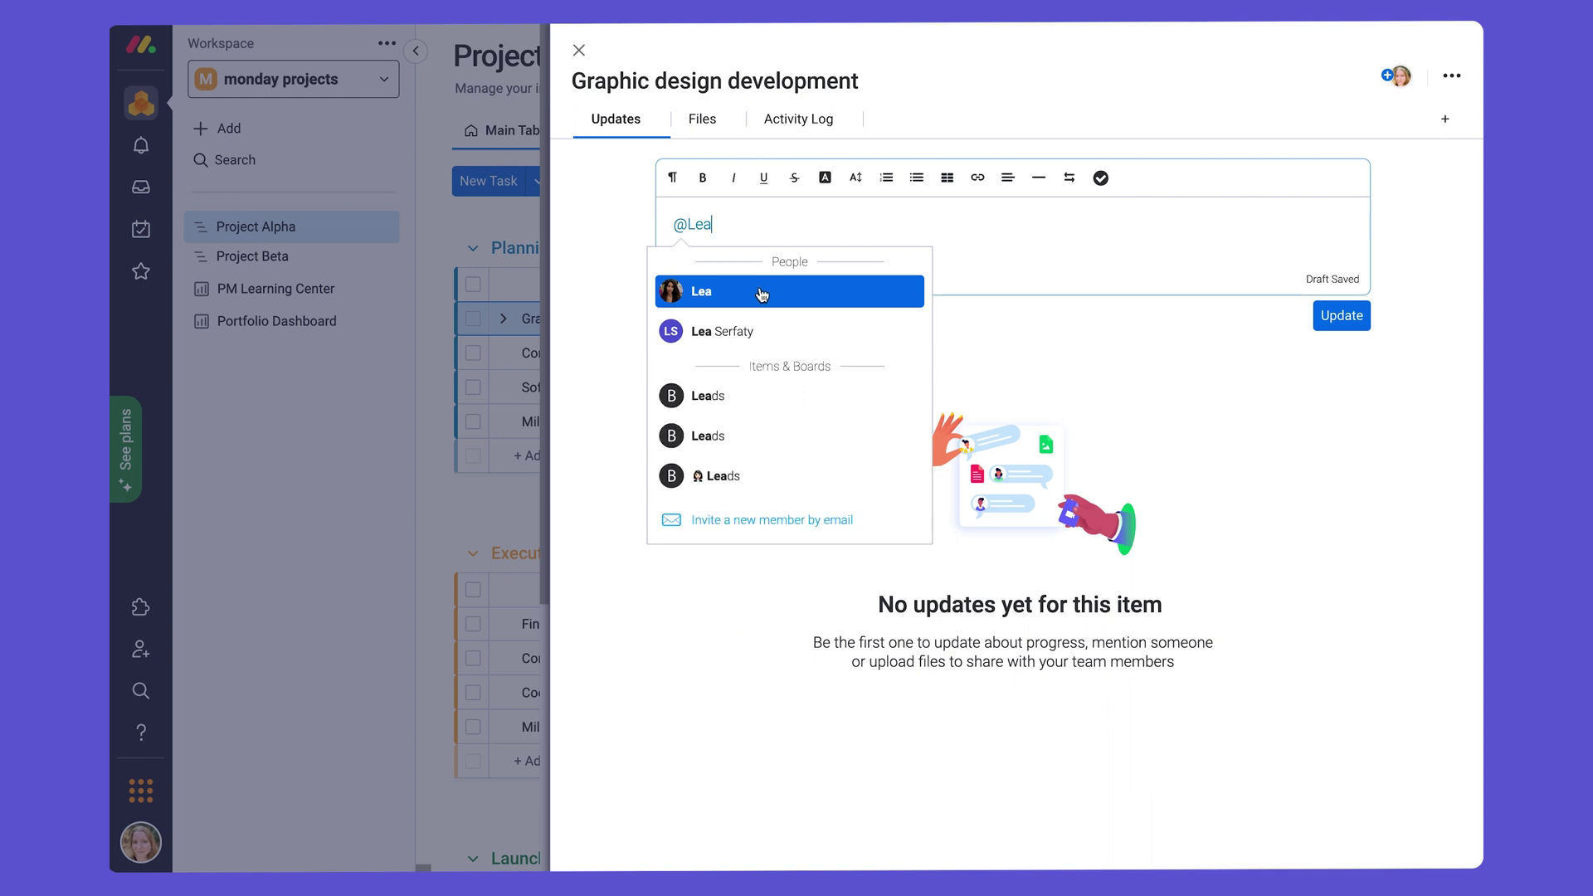
{"action": "left_click", "coordinate": [753, 301]}
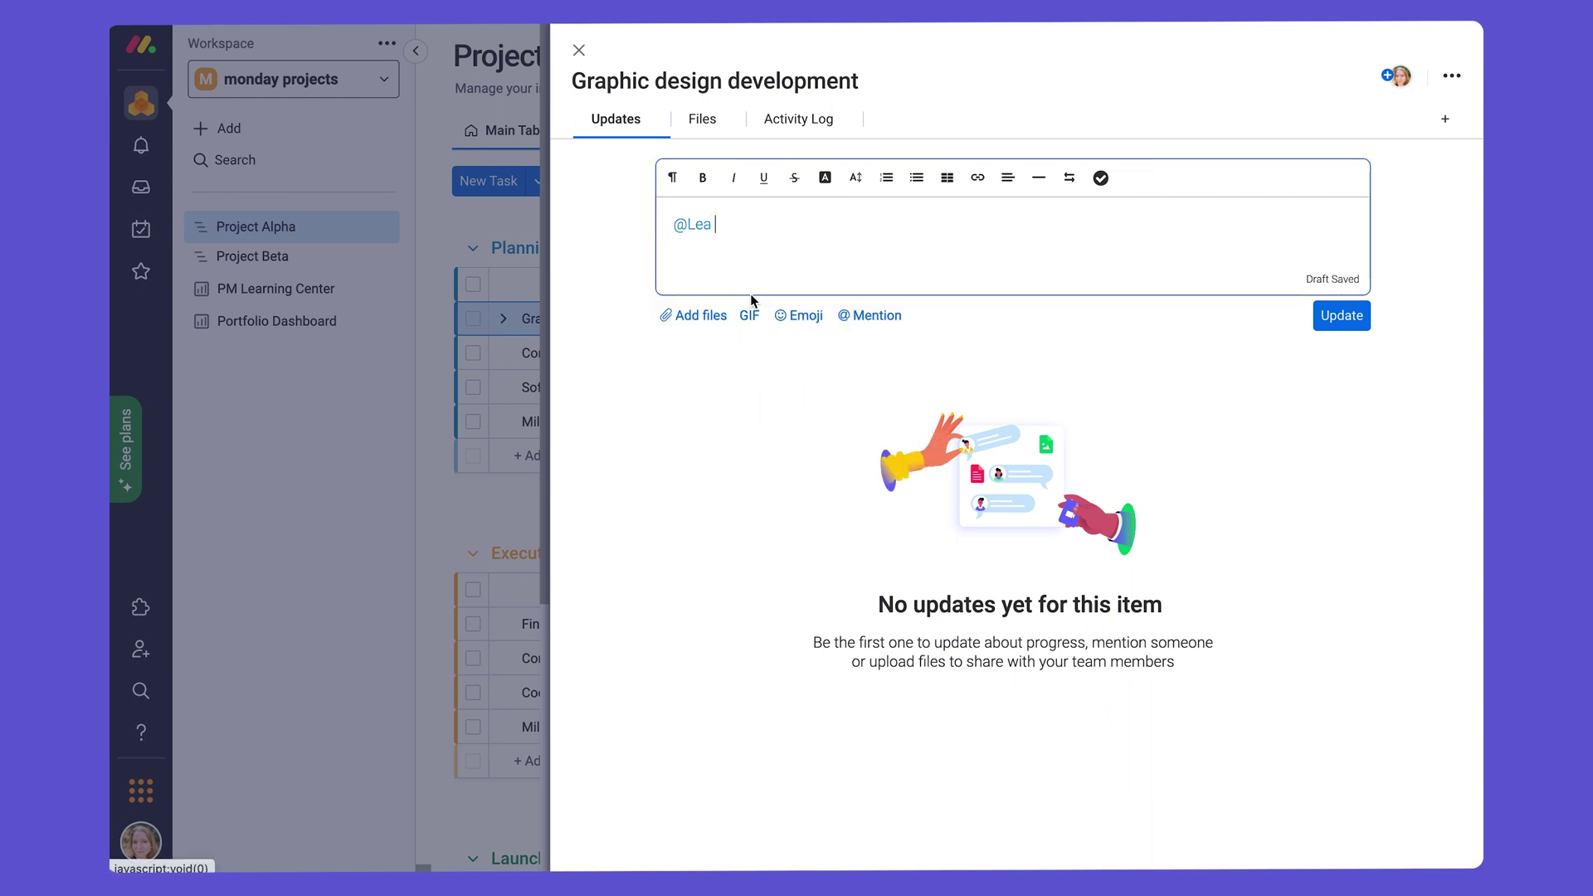
{"action": "type", "text": "how i"}
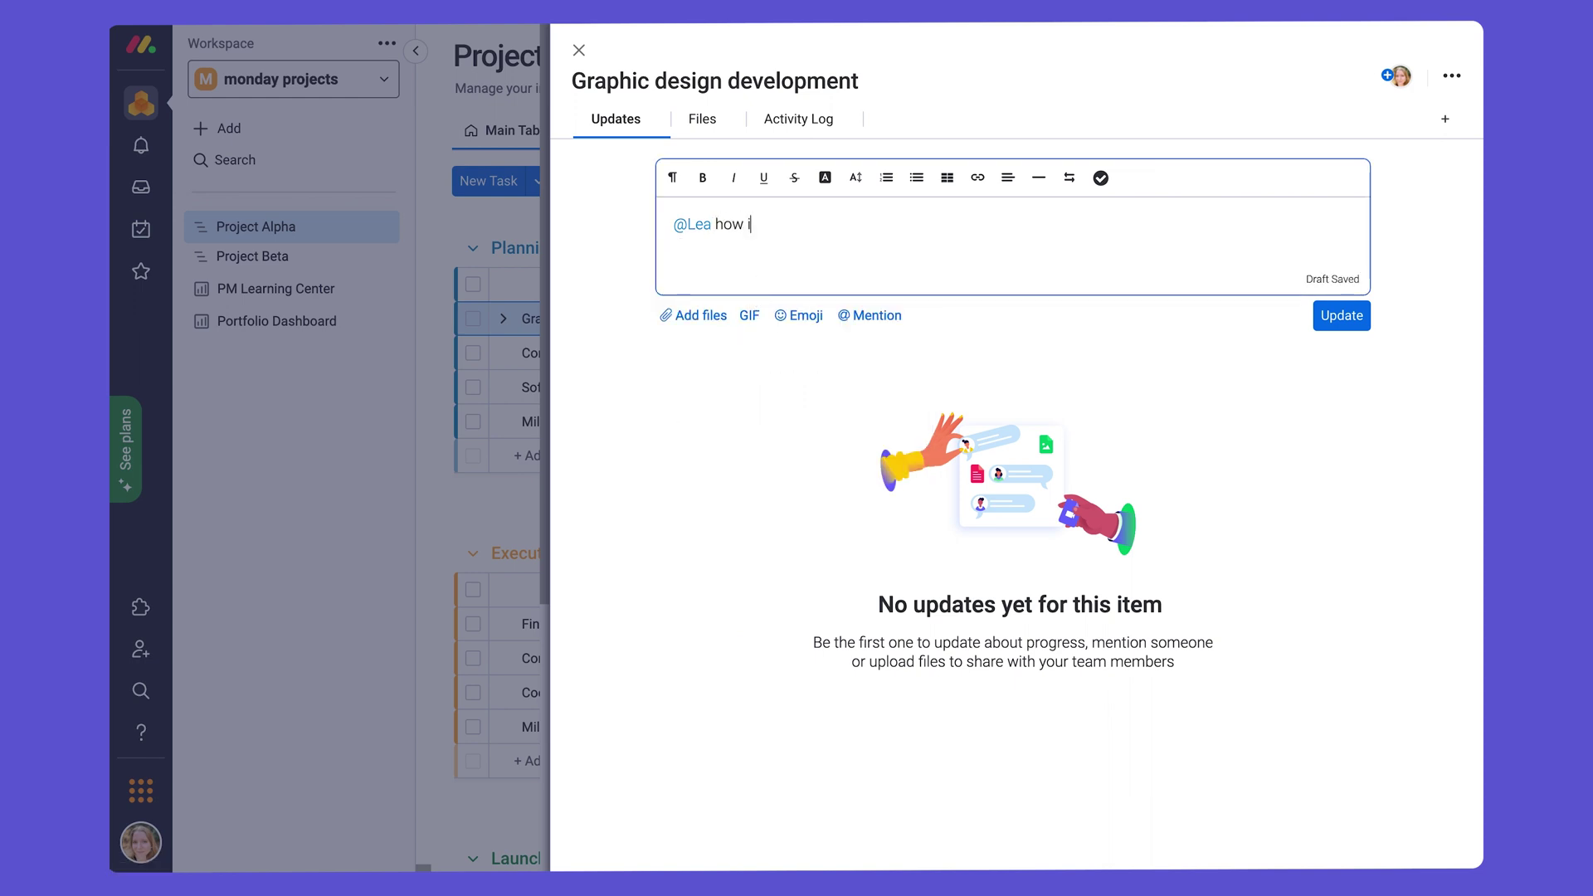
{"action": "type", "text": "s this task coming along"}
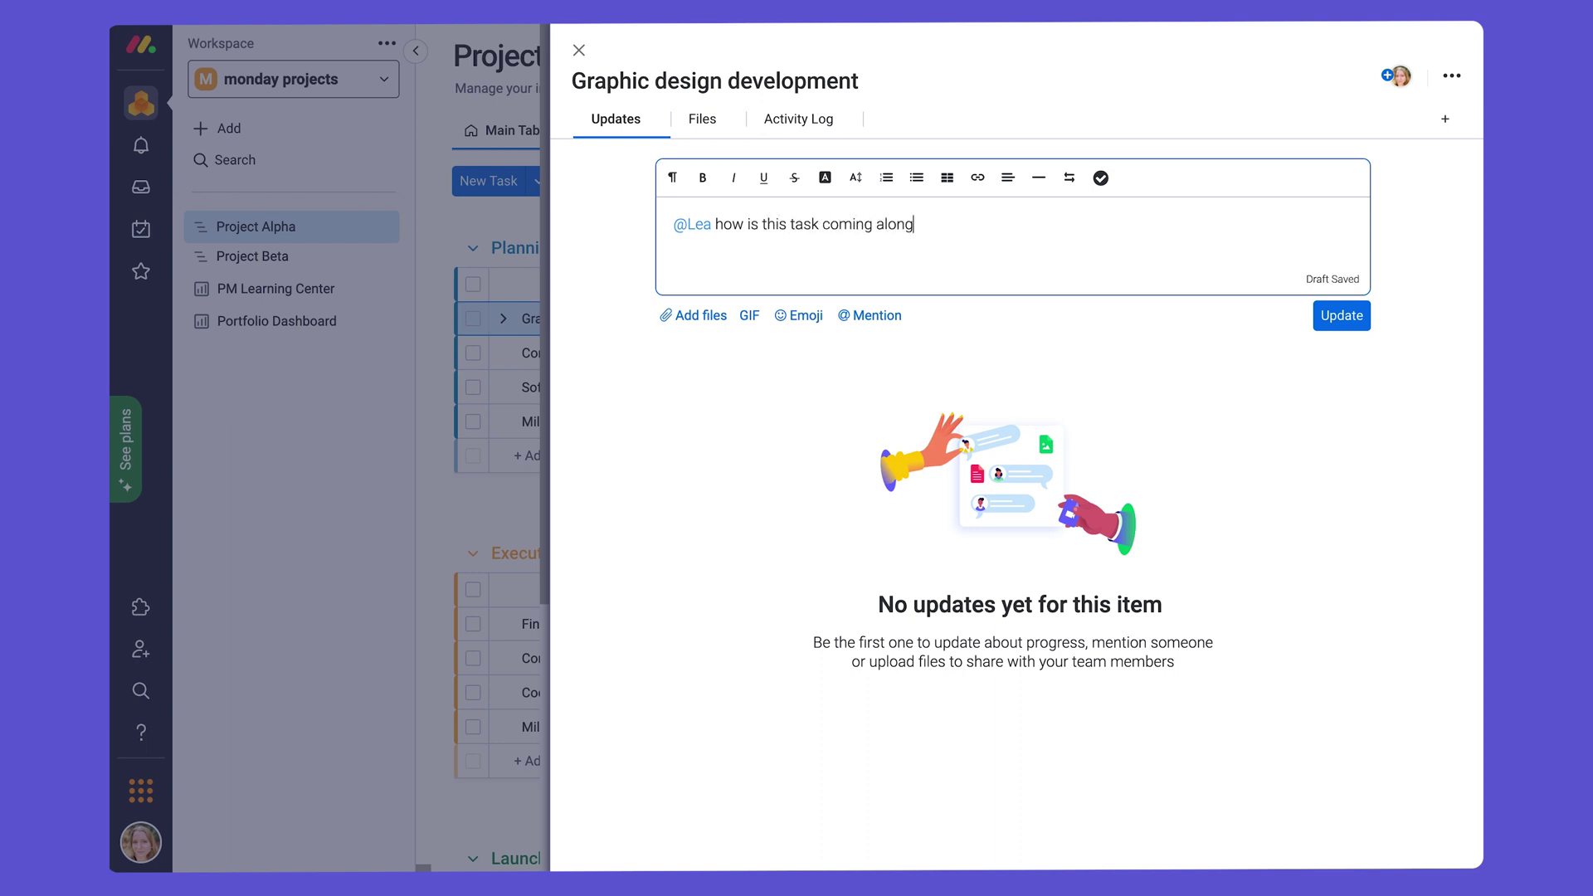
{"action": "type", "text": "? :)"}
{"action": "left_click", "coordinate": [1339, 320]}
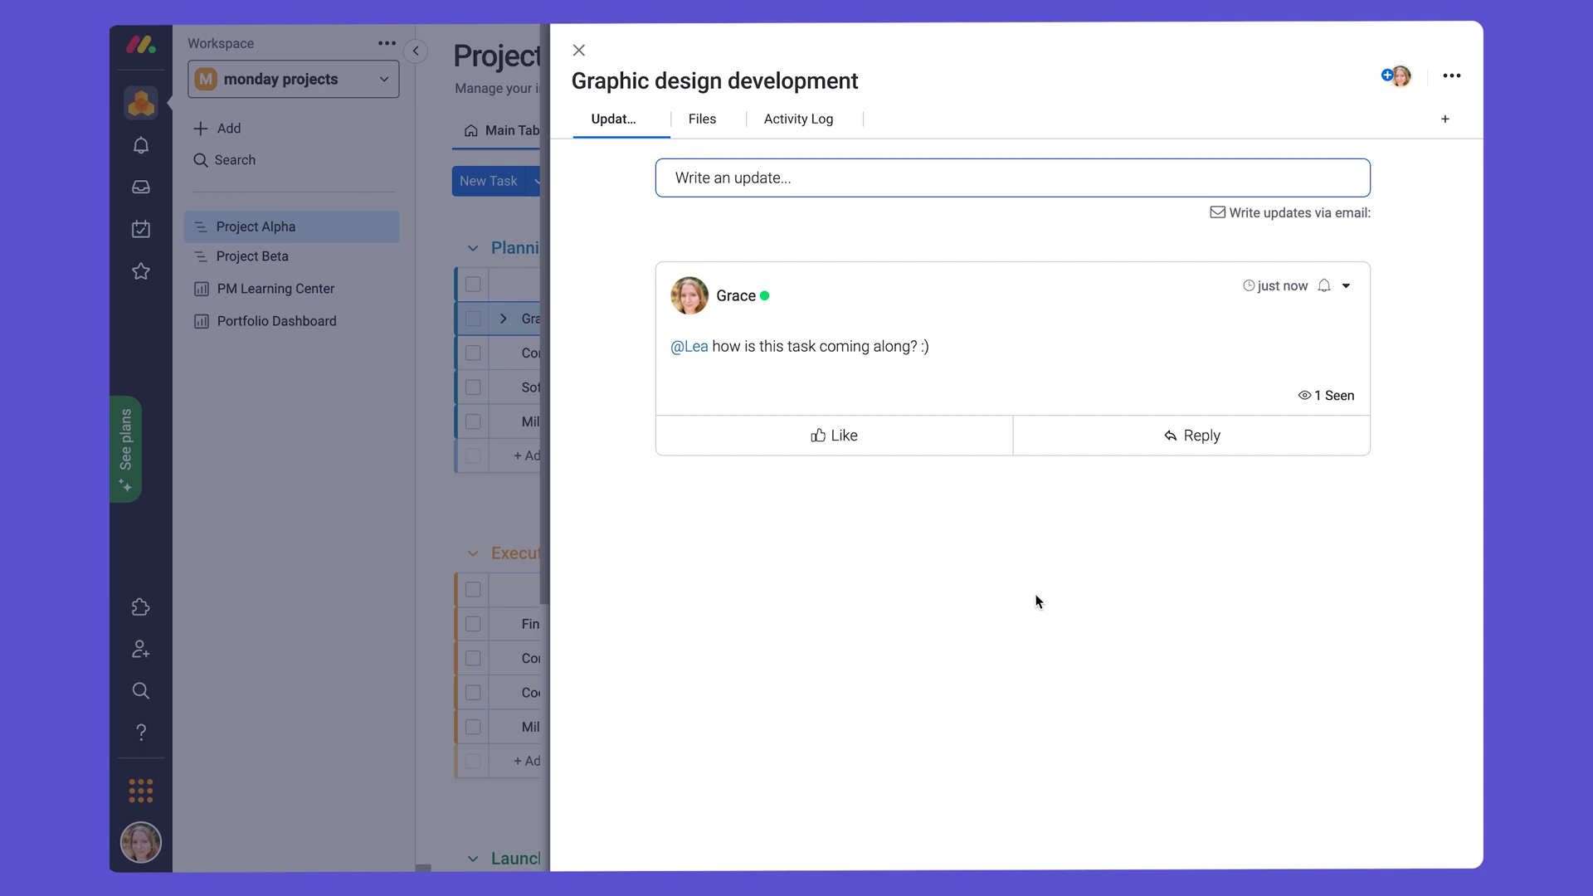
{"action": "left_click", "coordinate": [705, 128]}
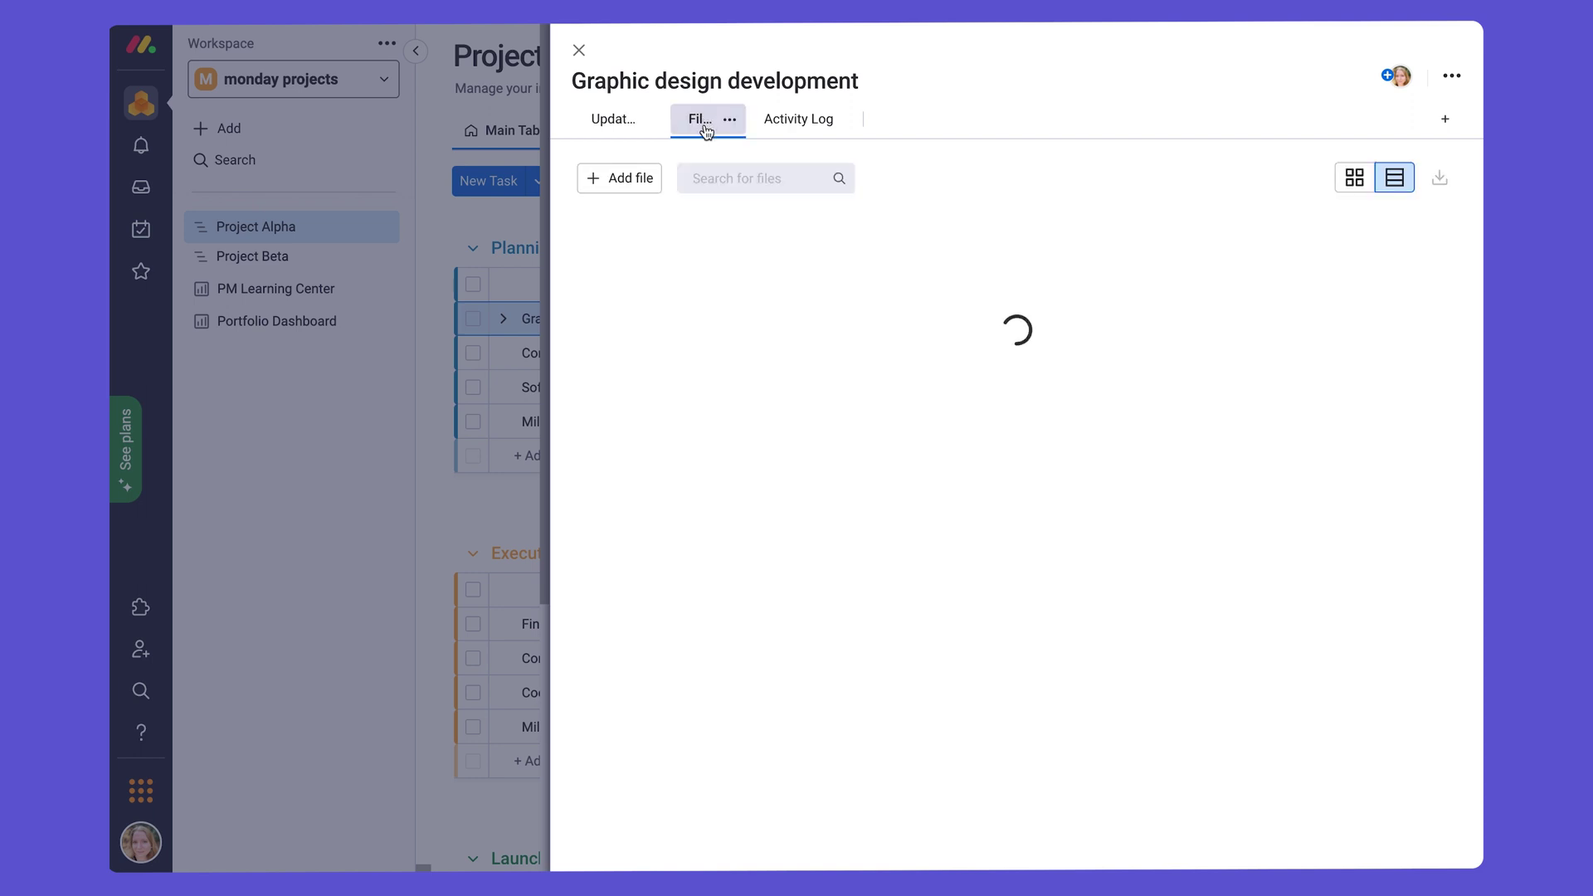
Step: Attach monday projects workdoc.pdf from Downloads to Graphic design development, then close the item panel
{"action": "left_click", "coordinate": [614, 182]}
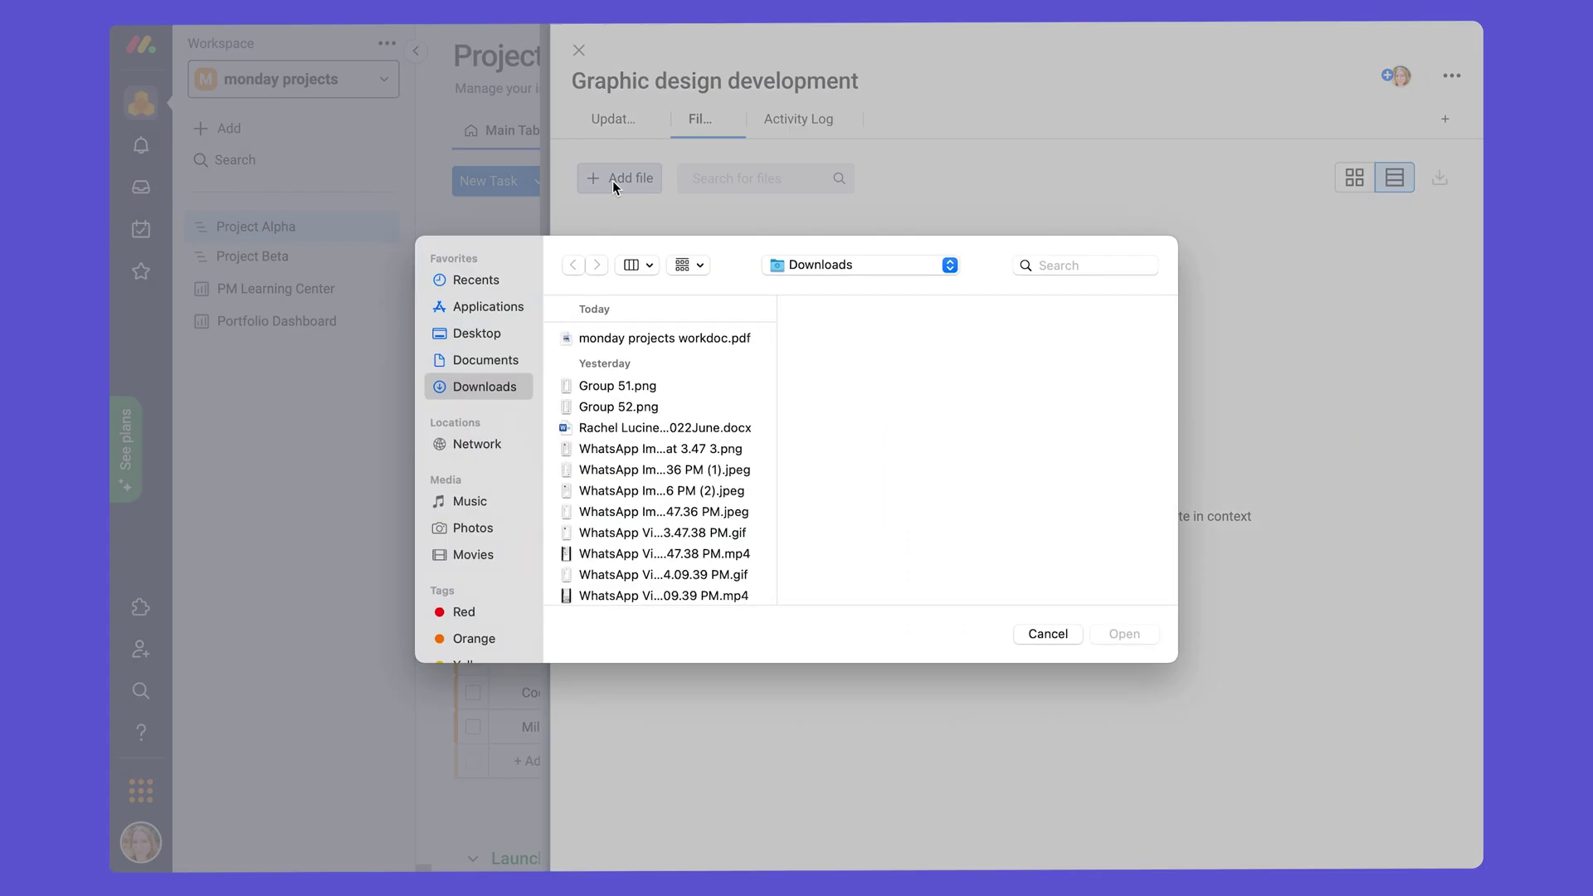
{"action": "double_click", "coordinate": [632, 338]}
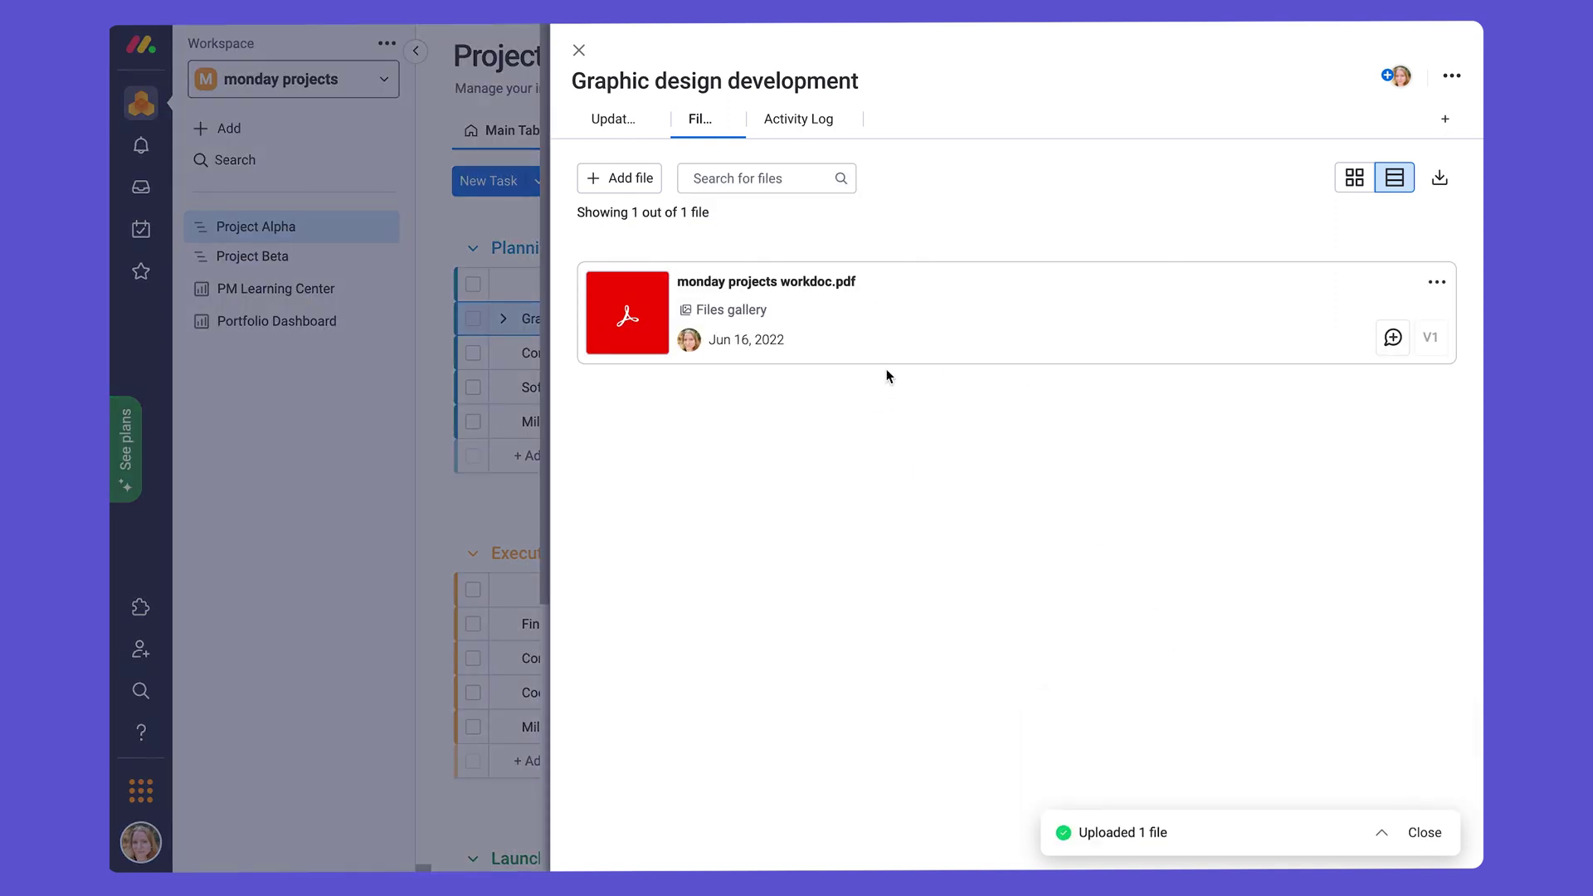
{"action": "left_click", "coordinate": [580, 52]}
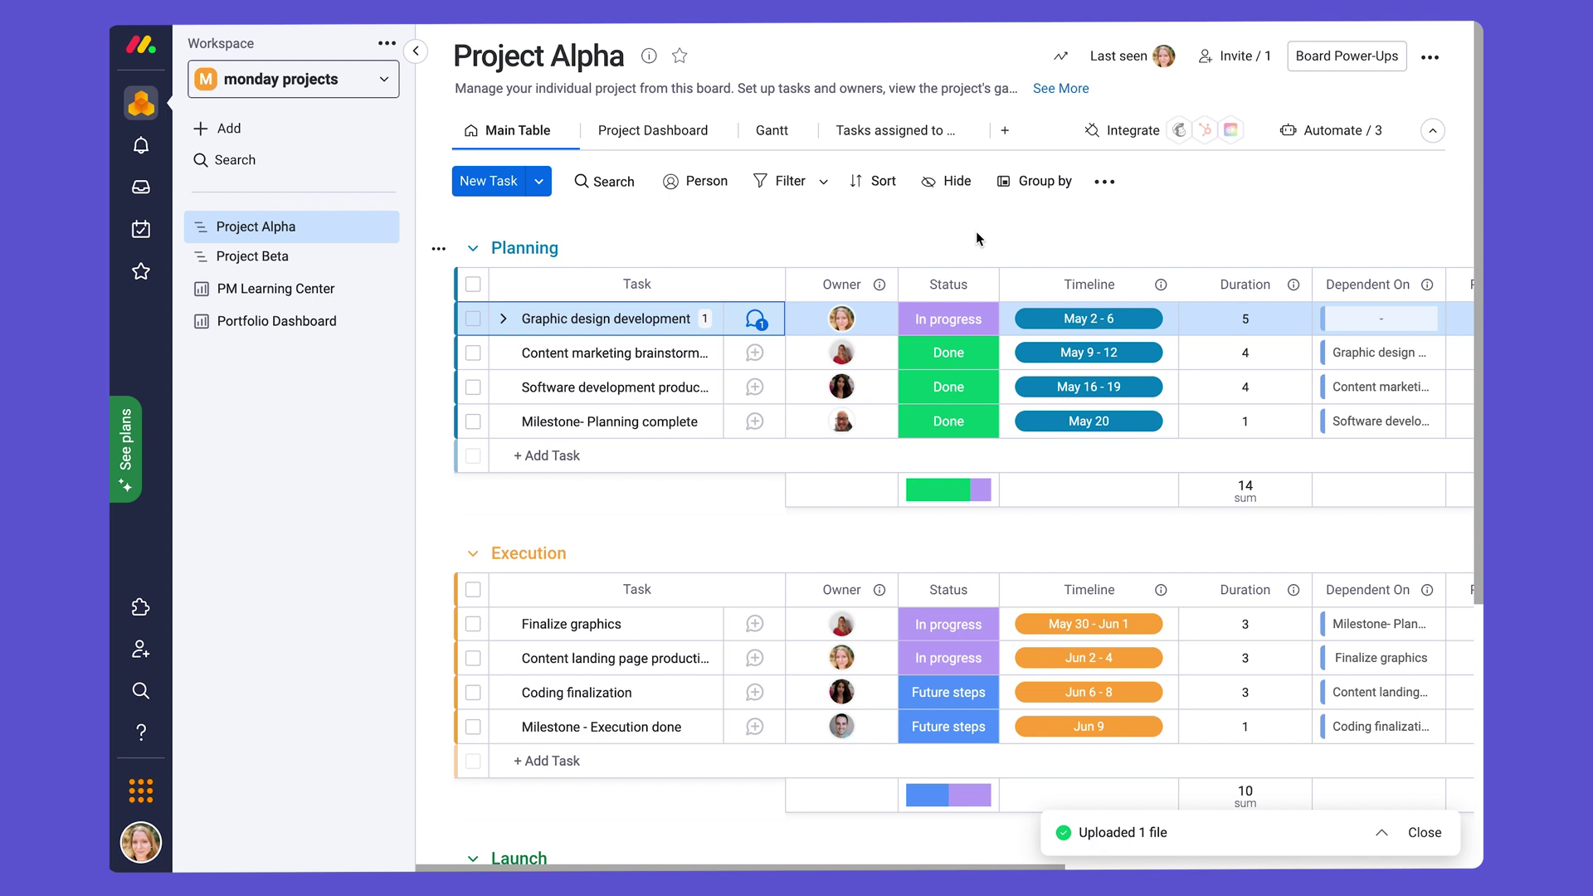
{"action": "left_click", "coordinate": [1340, 141]}
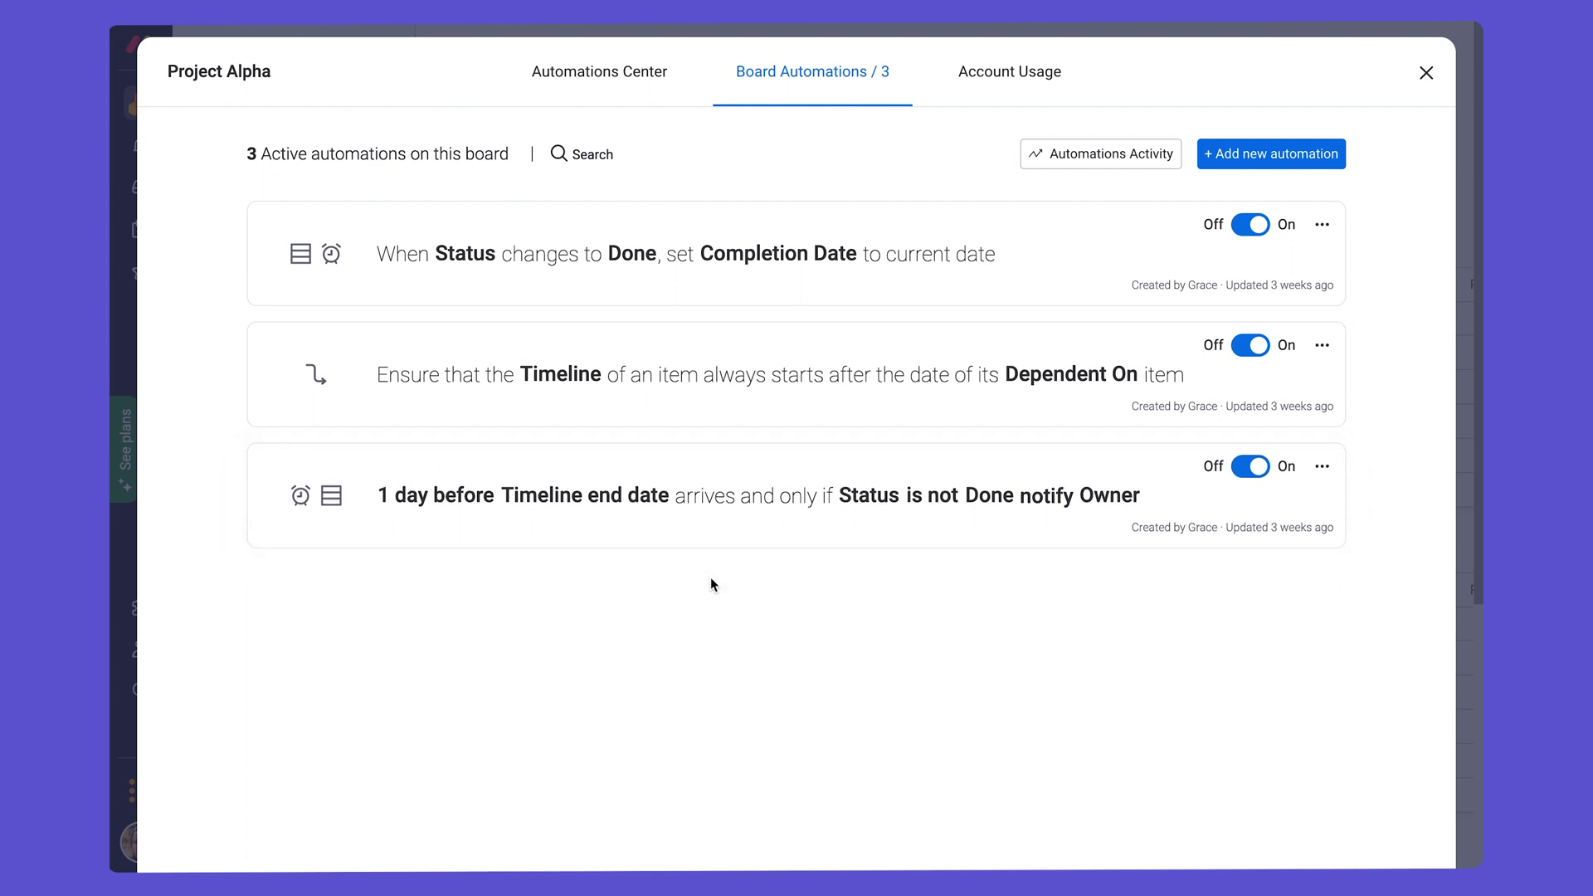
{"action": "left_click", "coordinate": [1427, 74]}
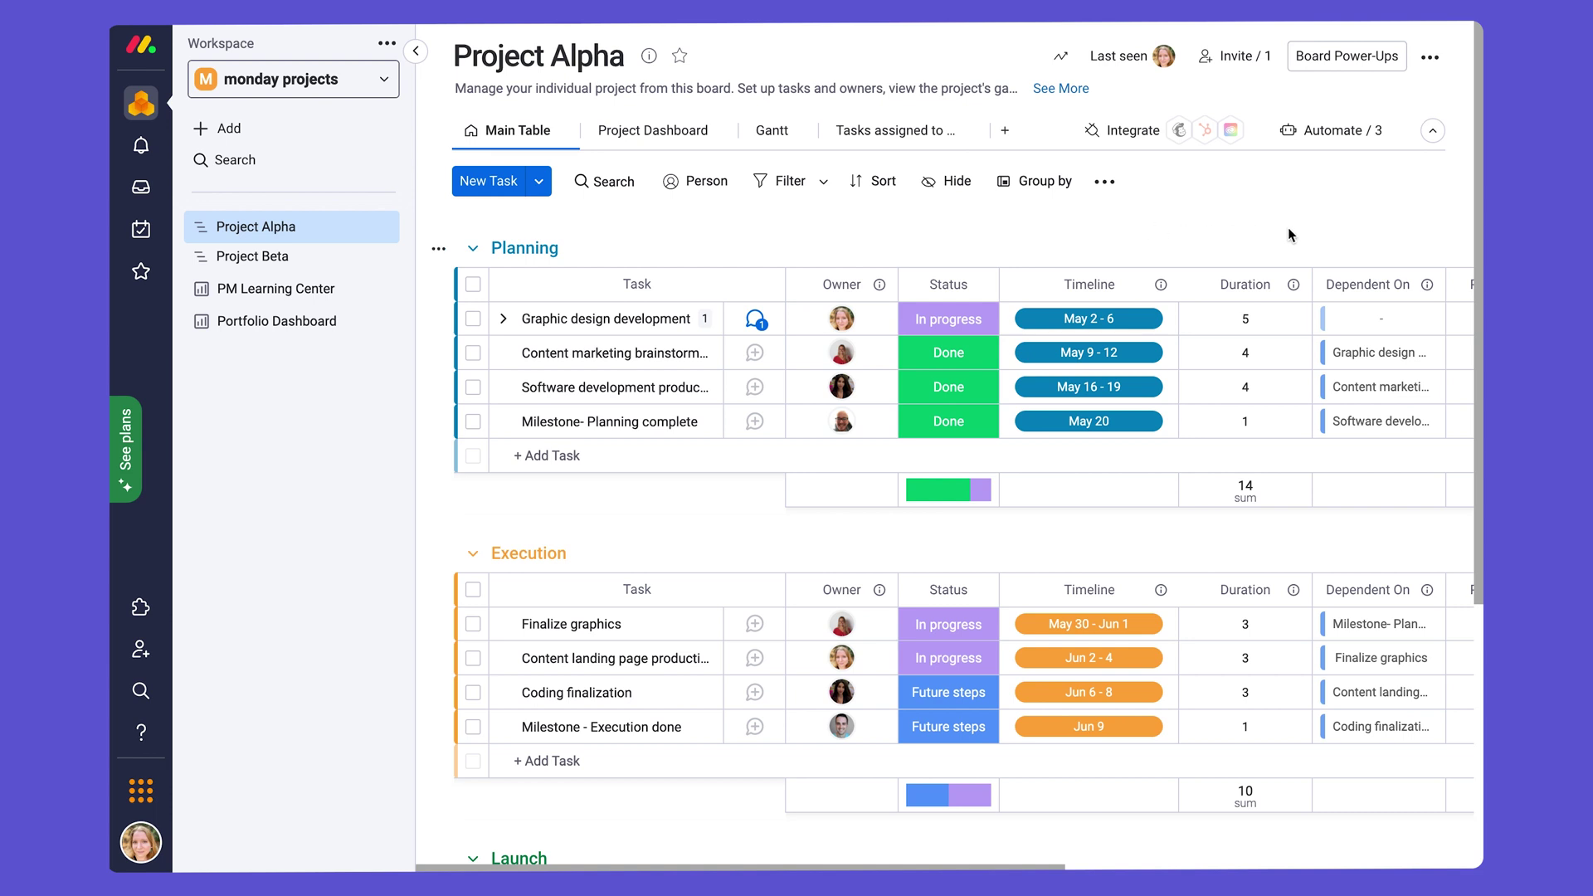
{"action": "left_click", "coordinate": [1429, 60]}
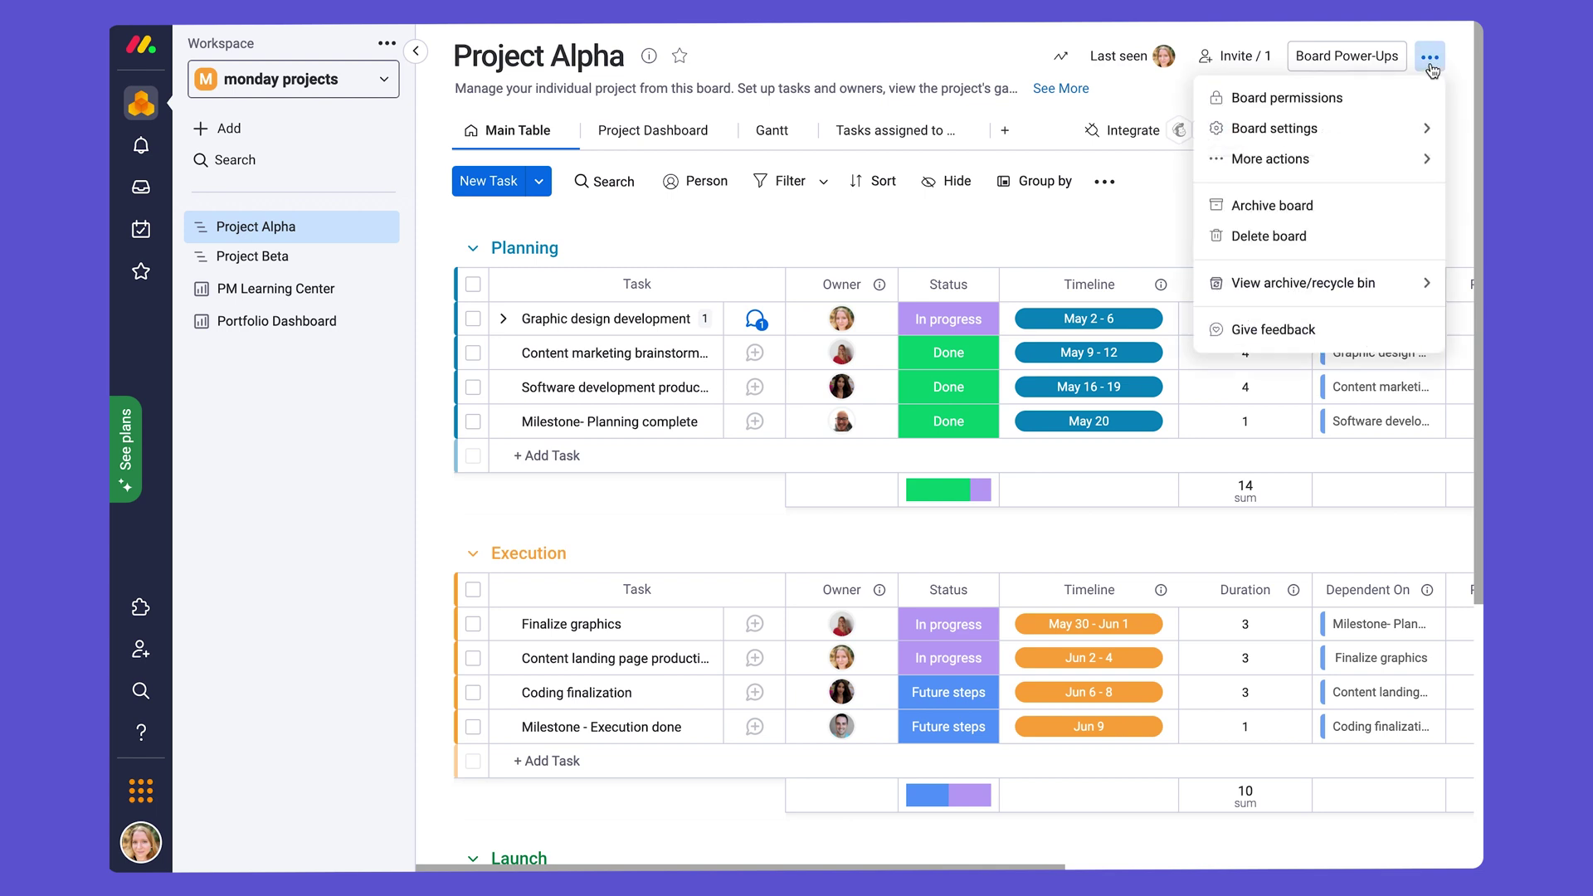
Step: Save the Project Alpha board as a template via More actions and confirm creating it
{"action": "mouse_move", "coordinate": [1355, 161]}
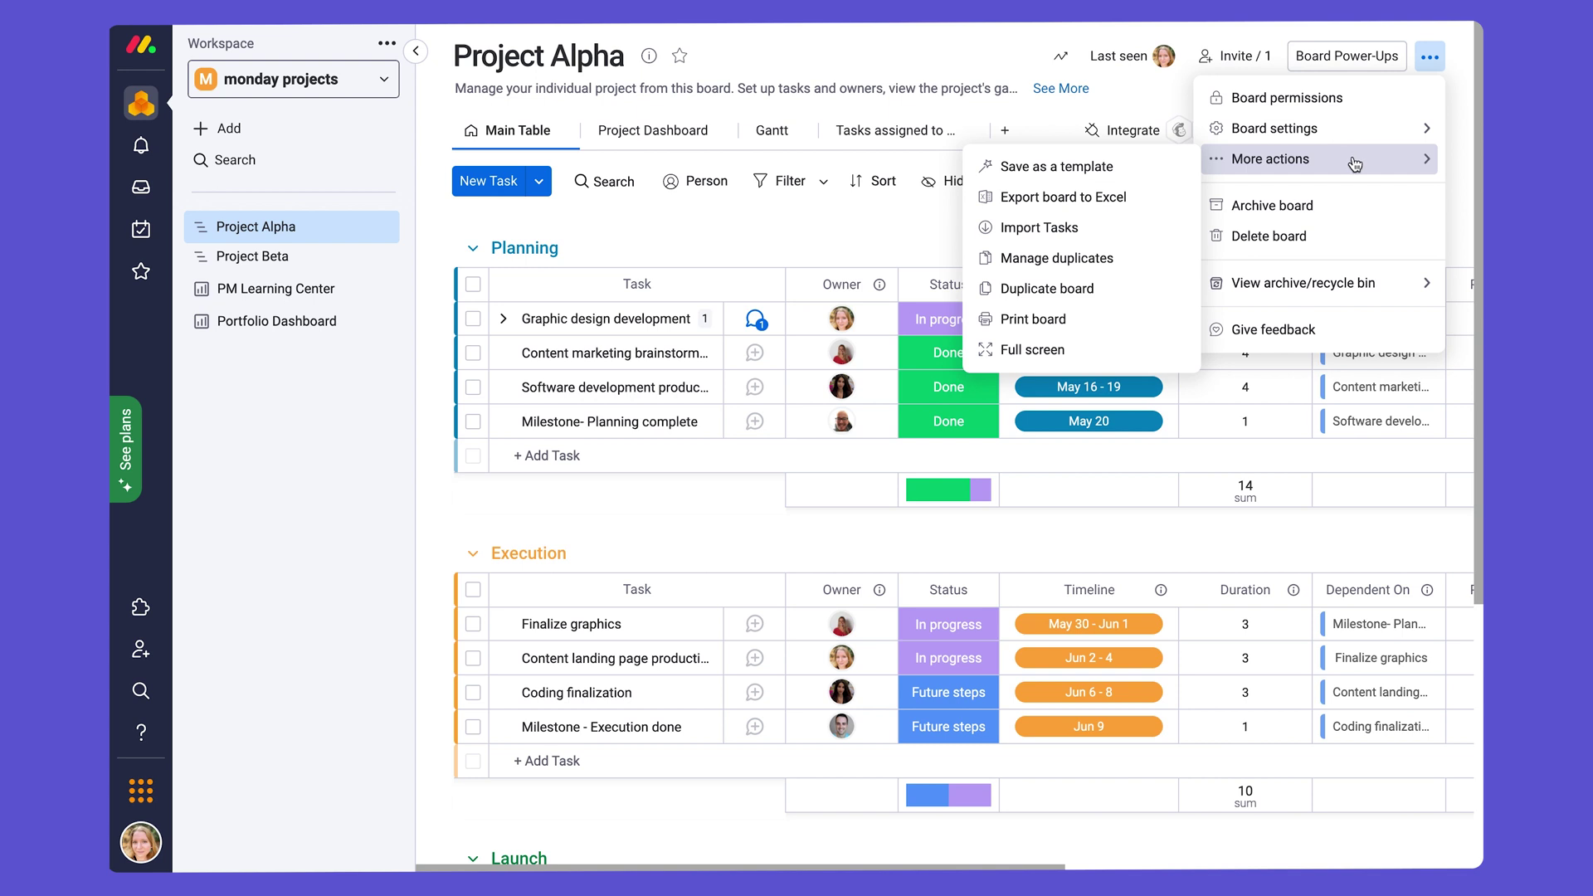
{"action": "left_click", "coordinate": [1159, 168]}
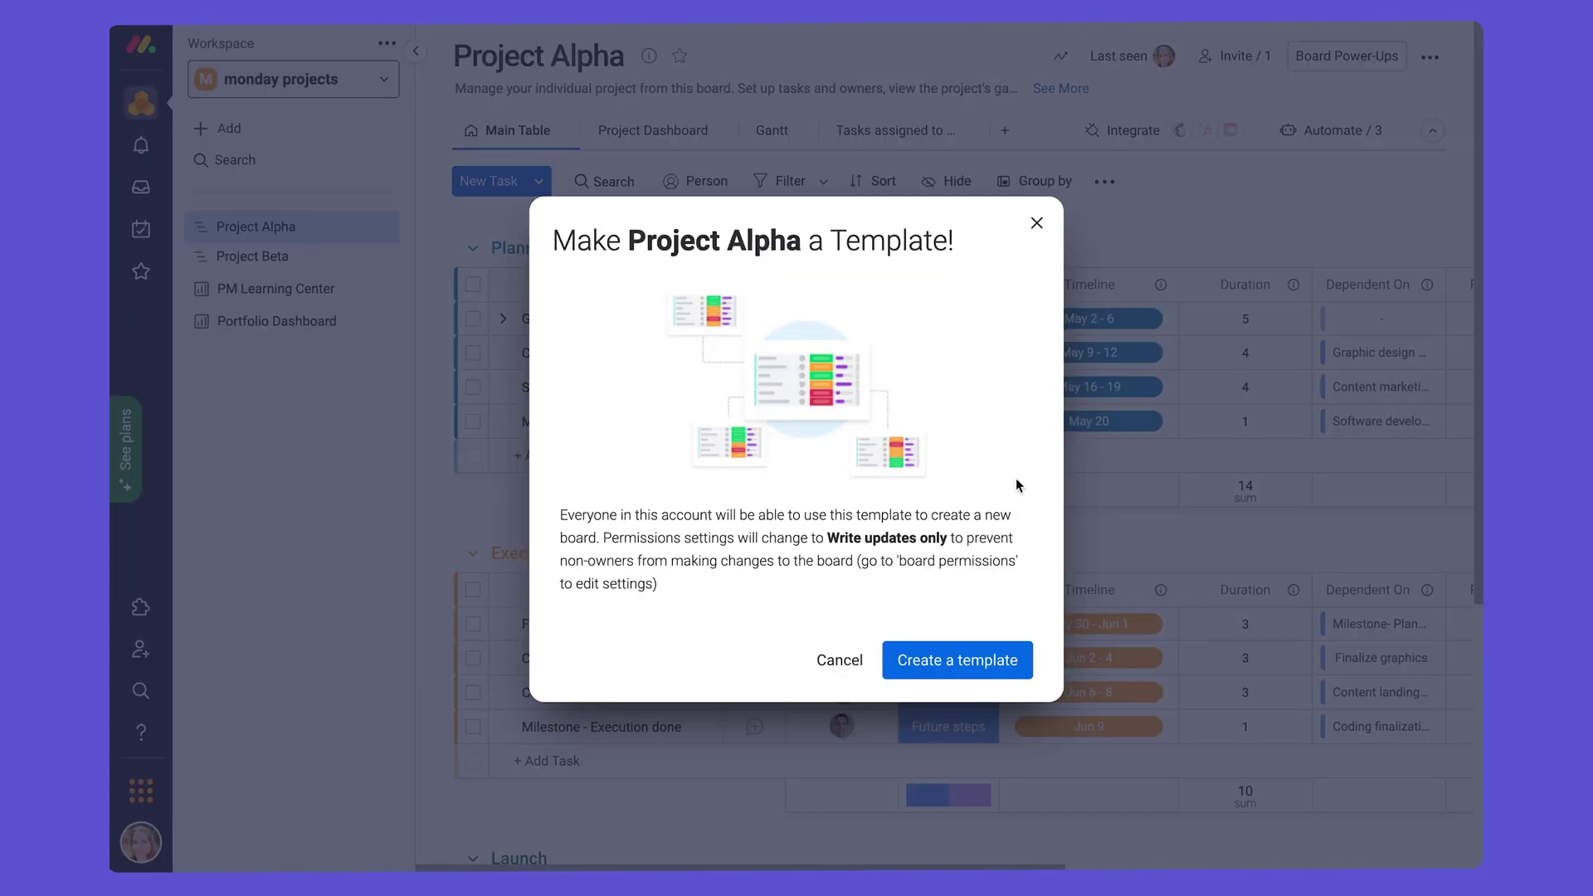
{"action": "left_click", "coordinate": [957, 660]}
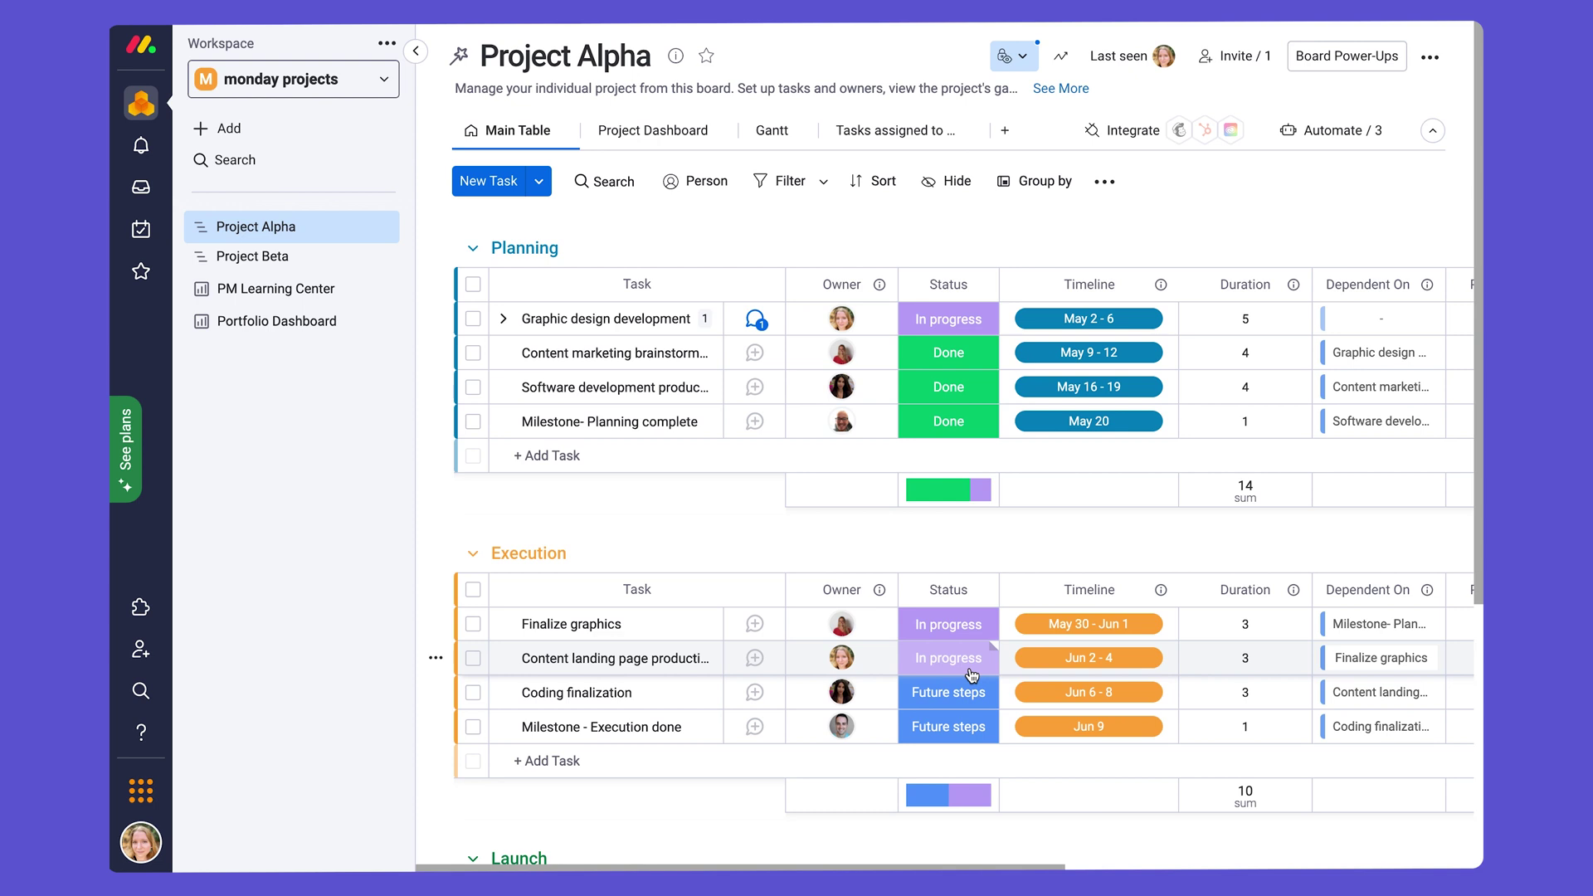
{"action": "left_click", "coordinate": [237, 131]}
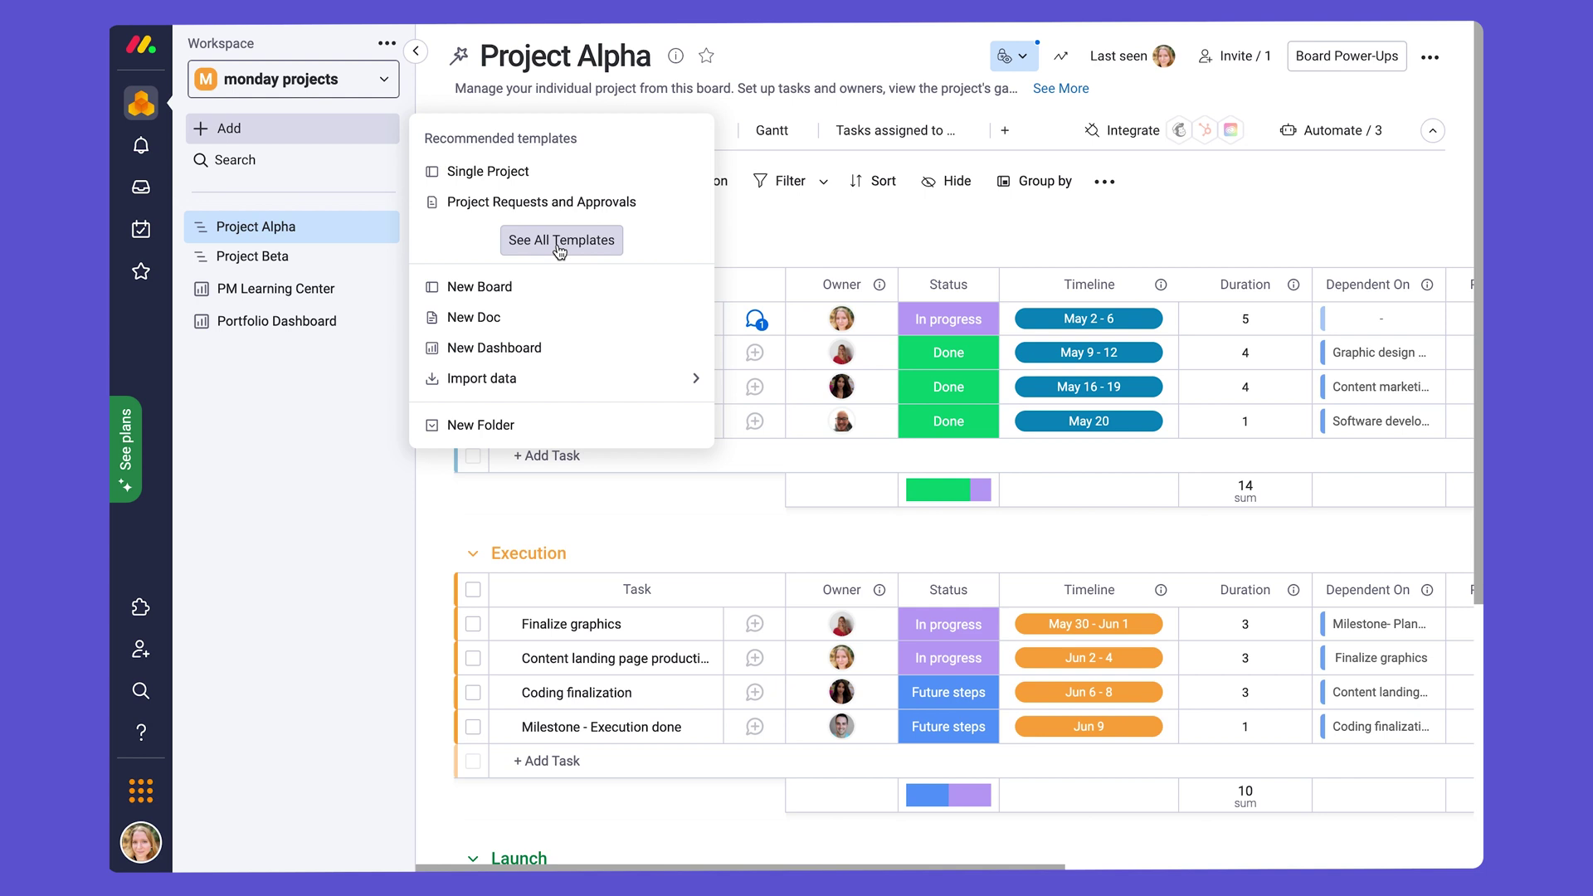
{"action": "left_click", "coordinate": [868, 229]}
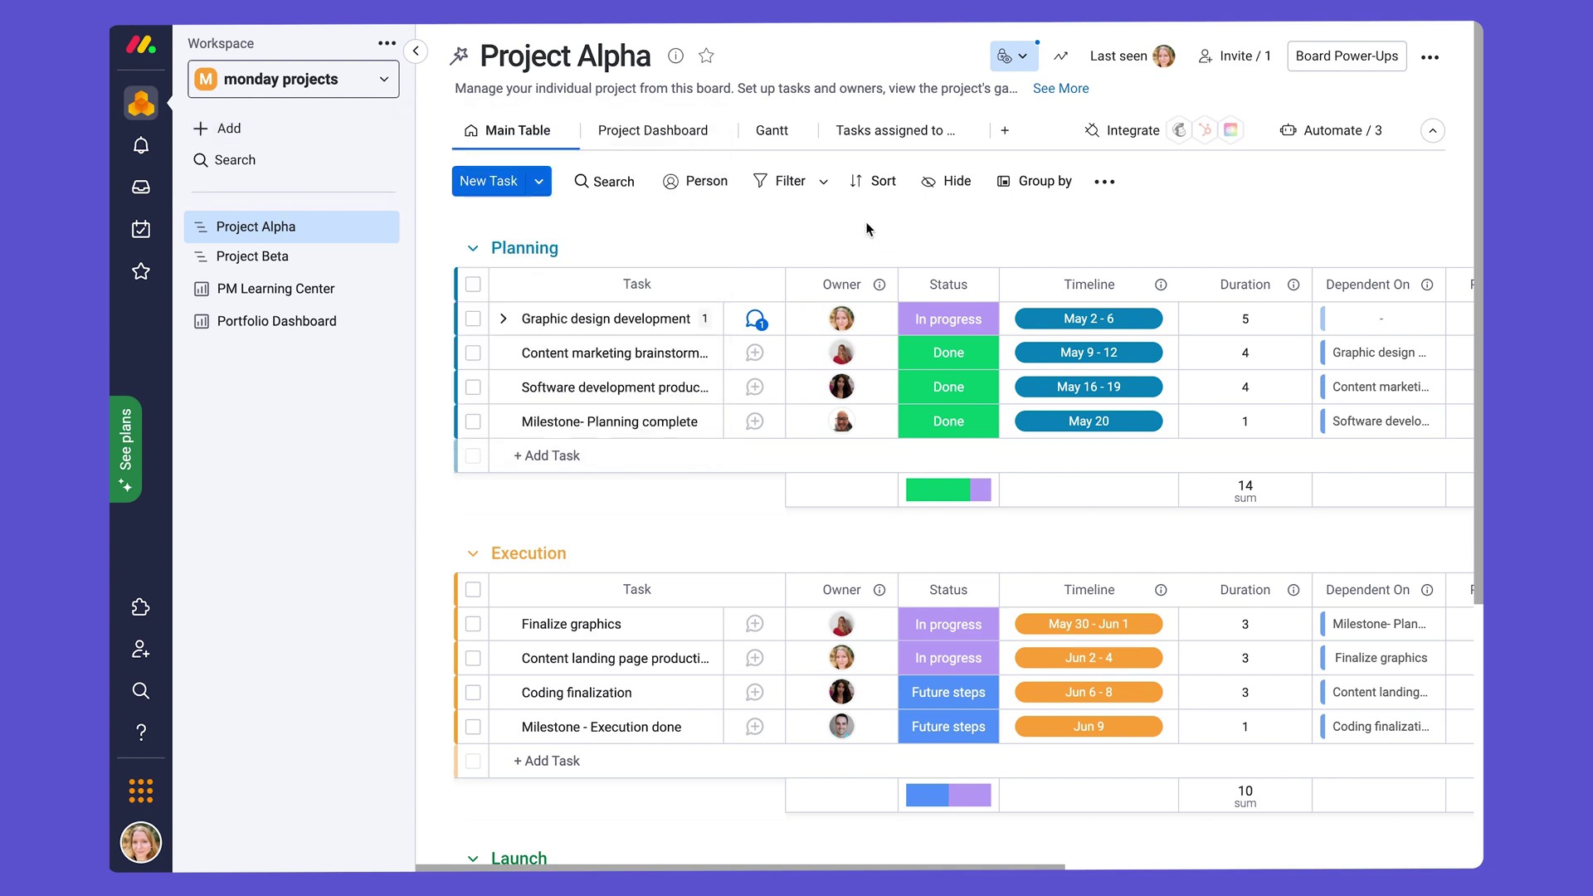